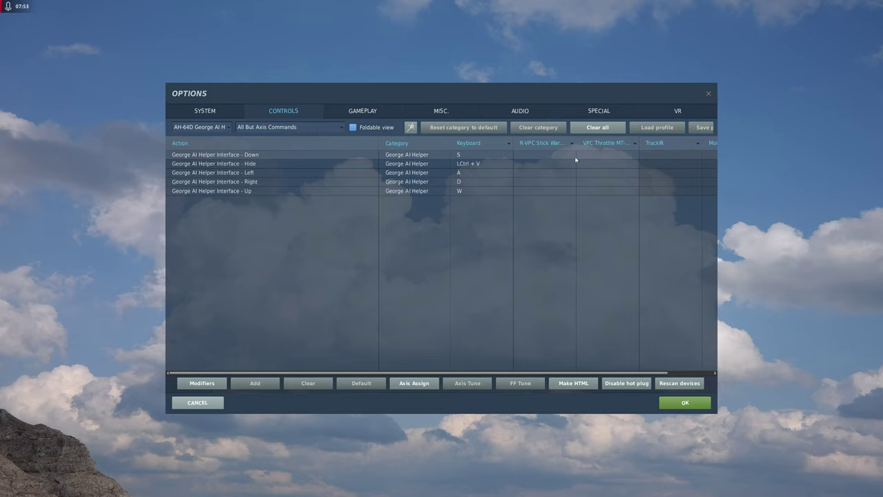
- On the VPC Throttle, bind George AI Helper Interface - Down to JOY_BTN18 and George AI Helper Interface - Left to JOY_BTN19
left_click(611, 156)
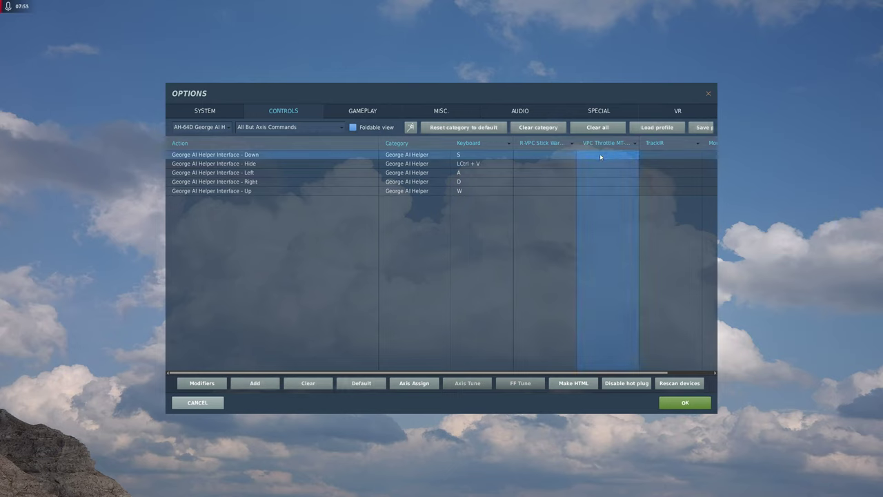
double_click(591, 158)
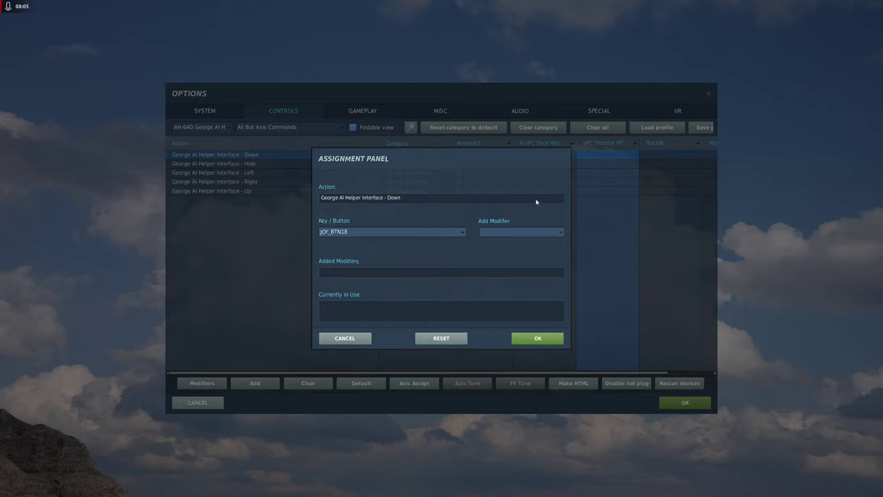
left_click(524, 340)
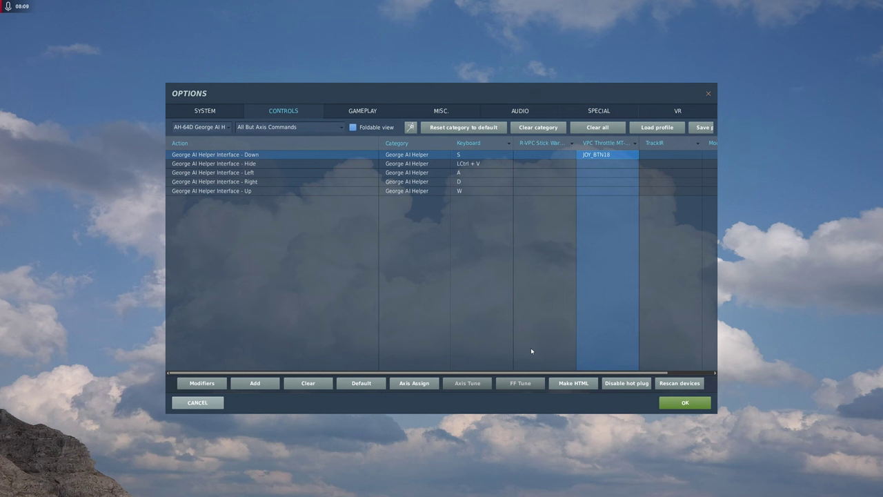
left_click(239, 177)
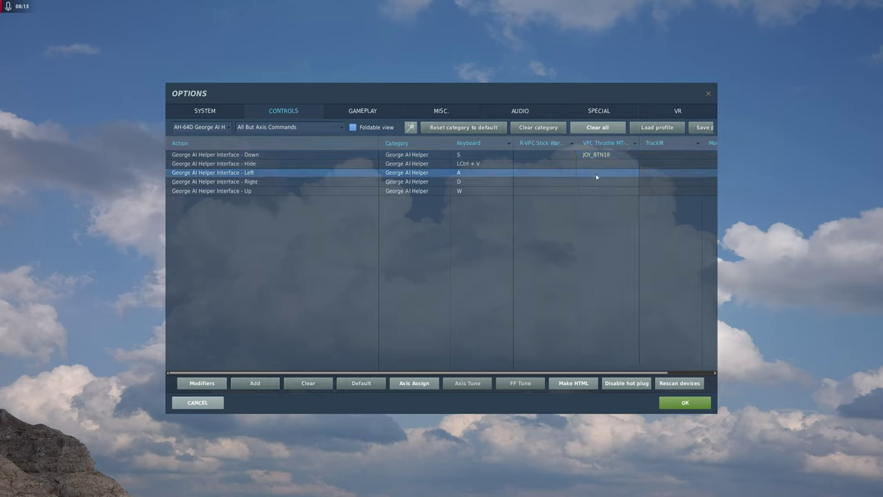
left_click(597, 177)
double_click(596, 177)
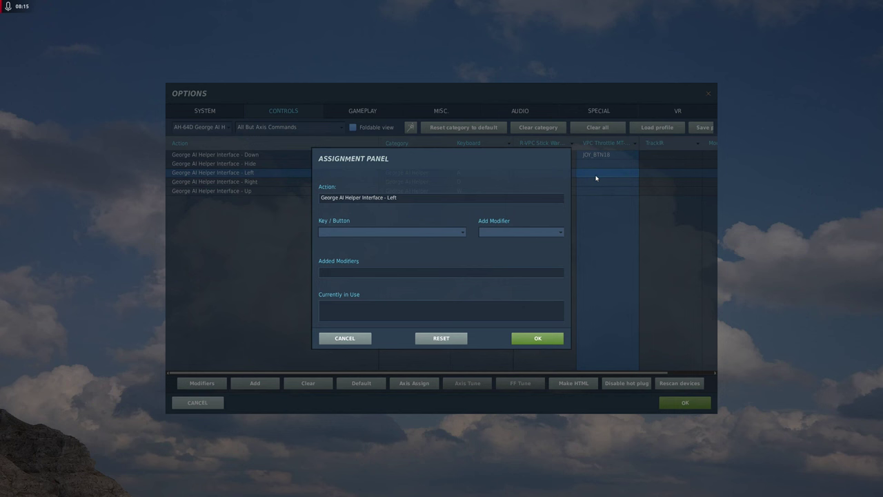
left_click(553, 333)
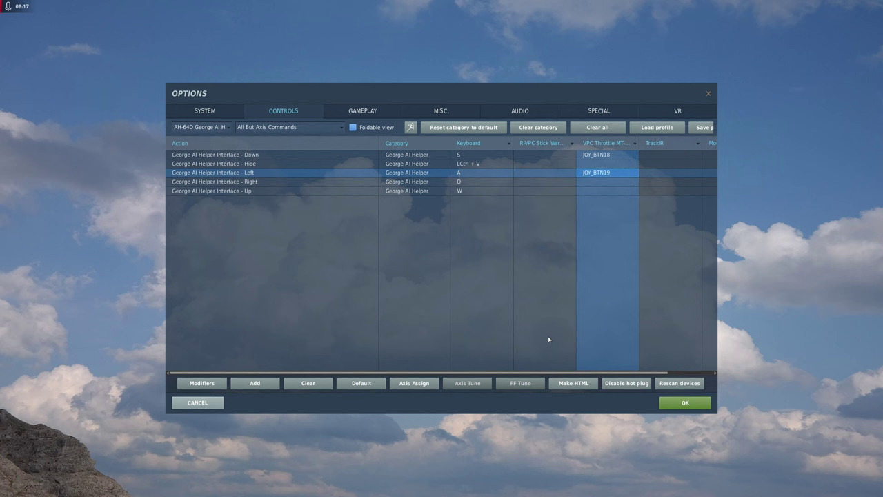
- On the VPC Throttle, bind George AI Helper Interface - Right to JOY_BTN17 and George AI Helper Interface - Up to JOY_BTN20
left_click(271, 183)
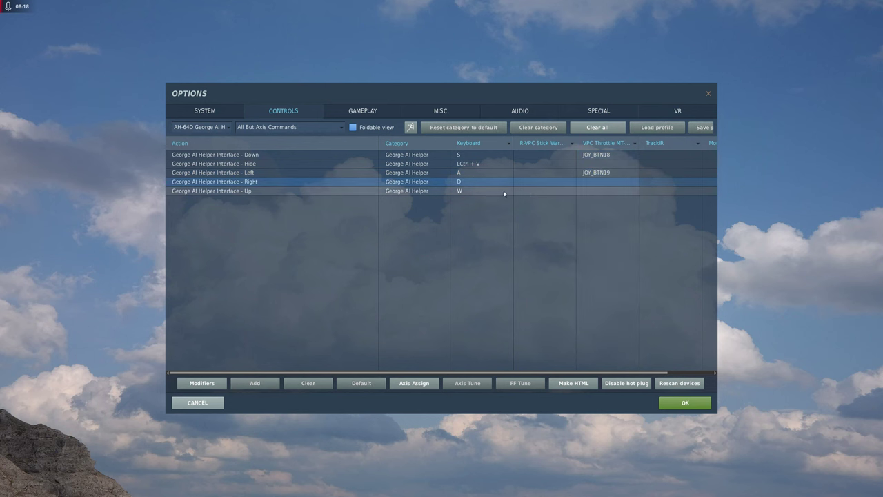
double_click(602, 182)
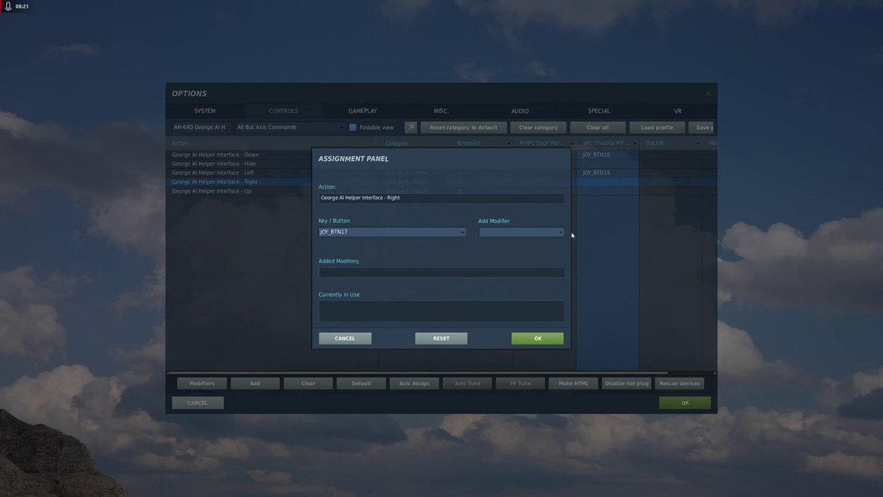
left_click(537, 338)
left_click(263, 191)
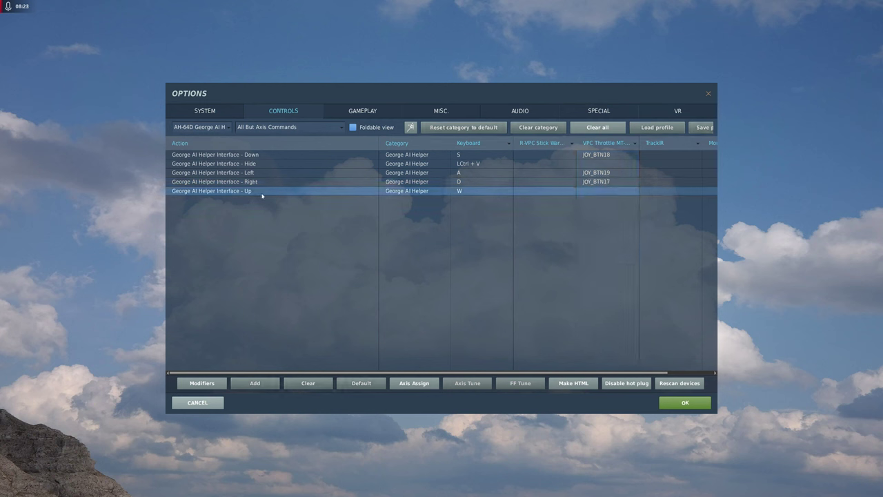
double_click(590, 191)
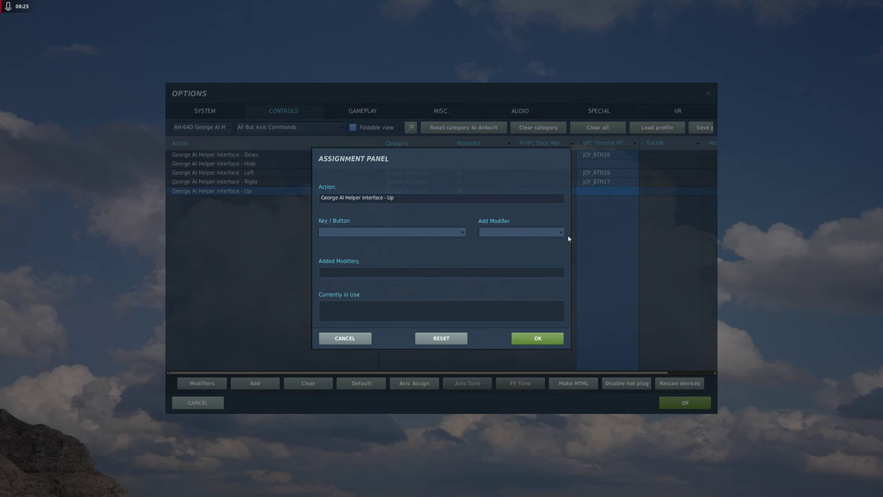
left_click(519, 342)
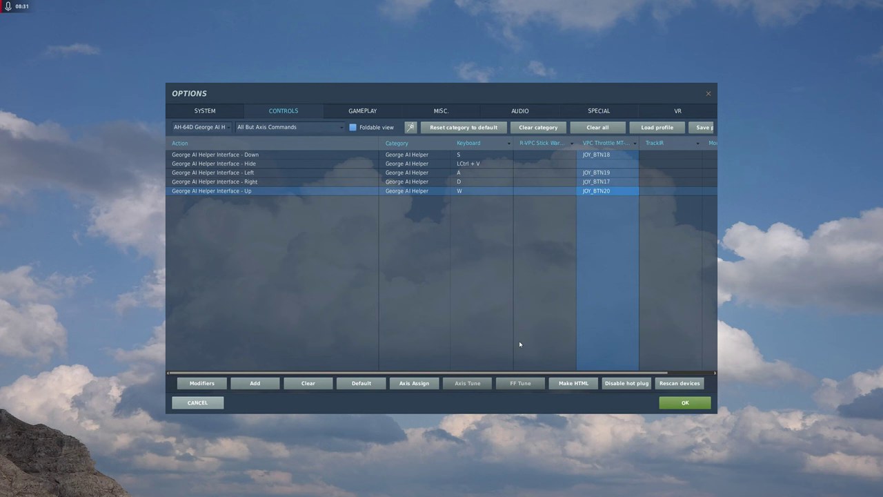
left_click(309, 240)
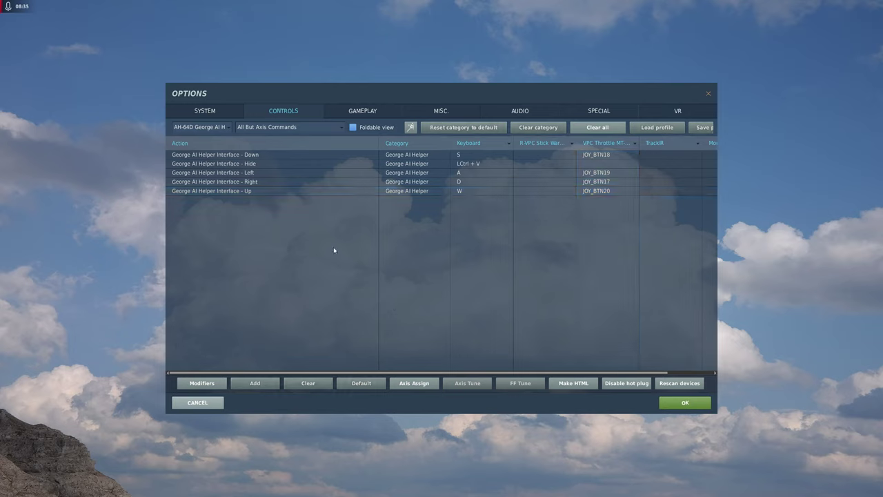
- Switch the control bindings to AH-64D Pilot and search its commands for "apu"
left_click(226, 128)
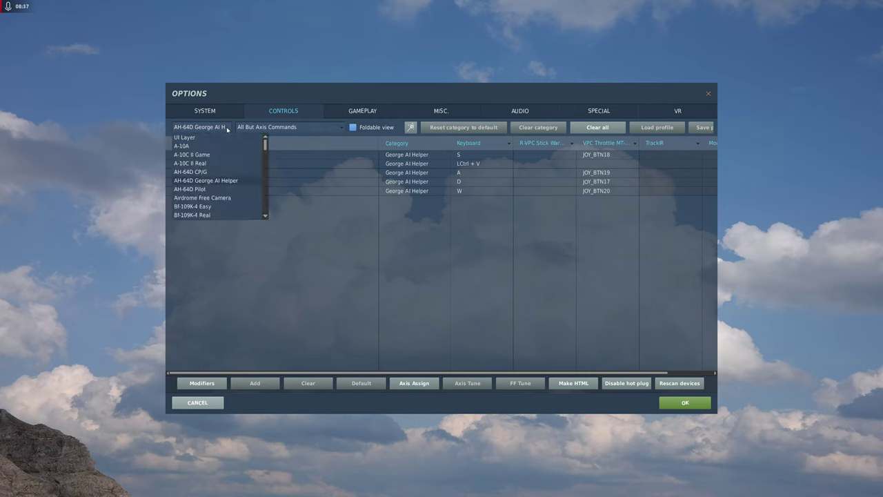
left_click(208, 189)
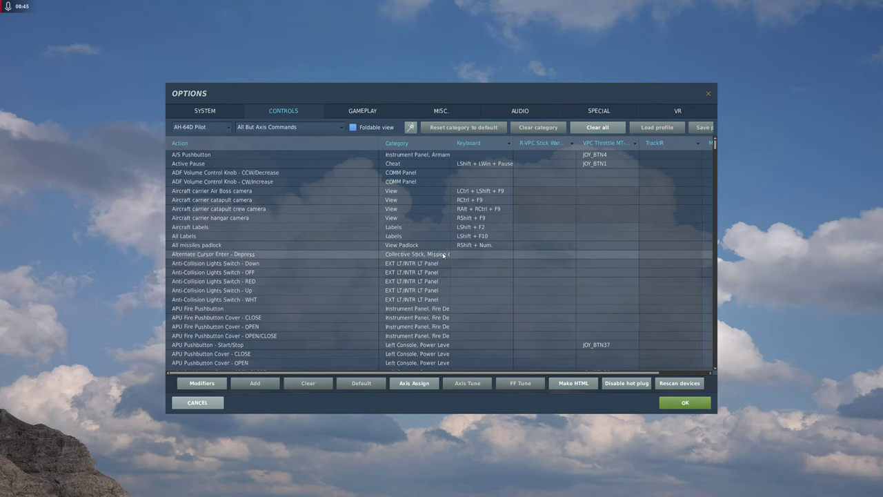
left_click(270, 128)
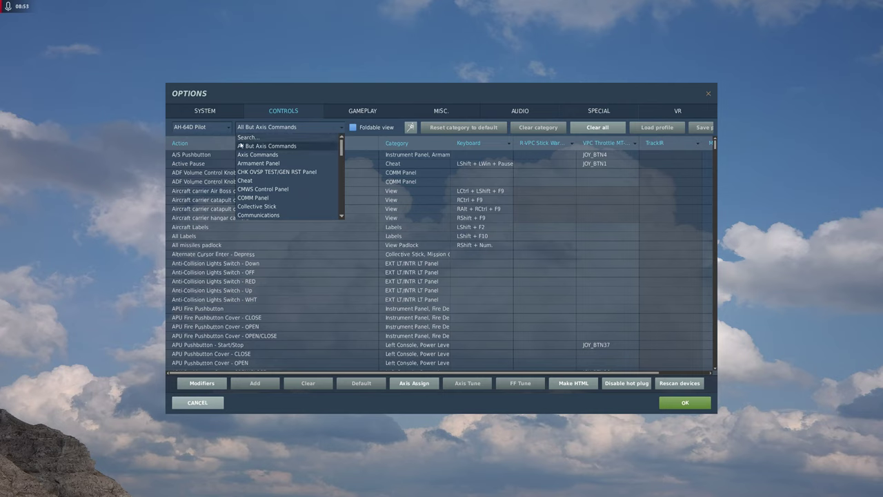
left_click(249, 138)
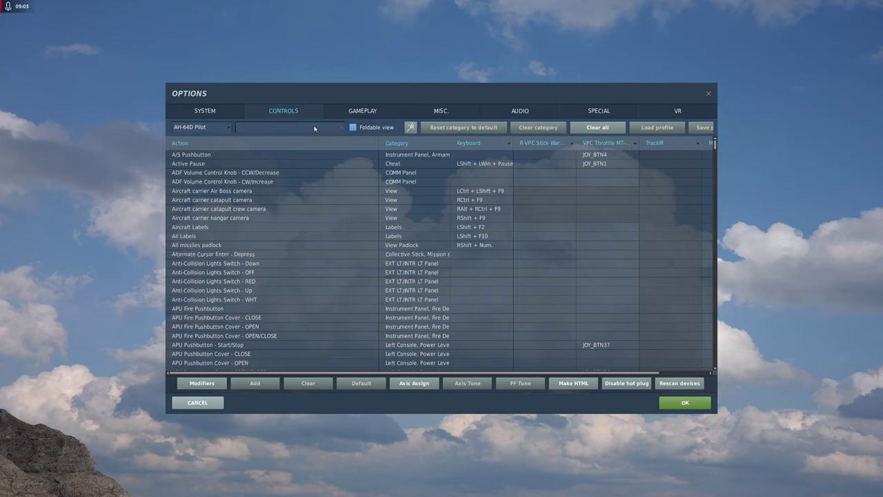
type("apu")
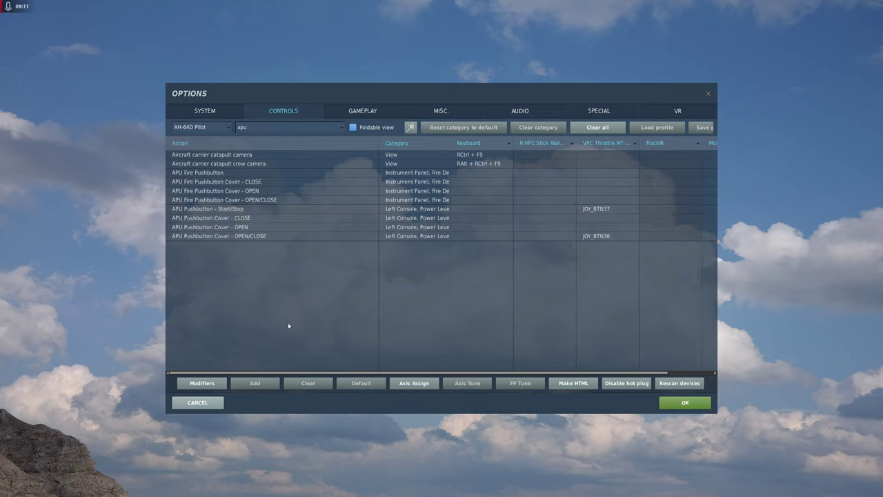
- Show only the Axis Commands and clear all assignments of the R-VPC Stick WarBRD in that category
left_click(340, 128)
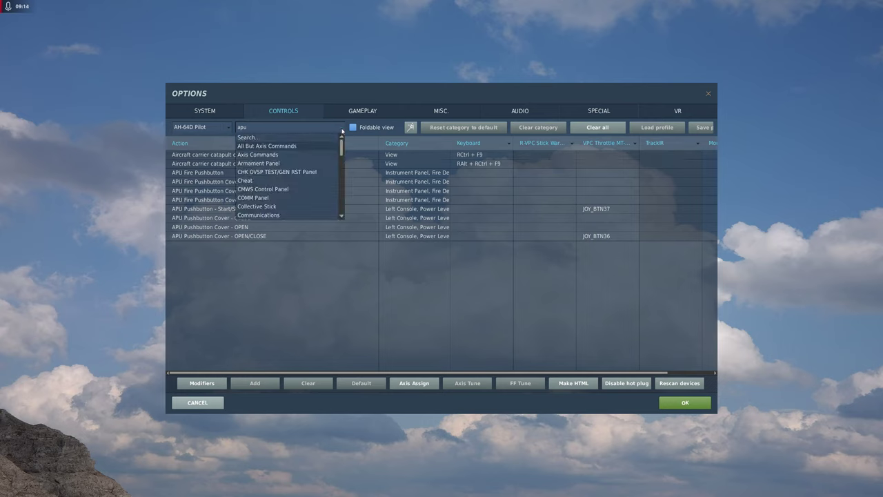
left_click(274, 154)
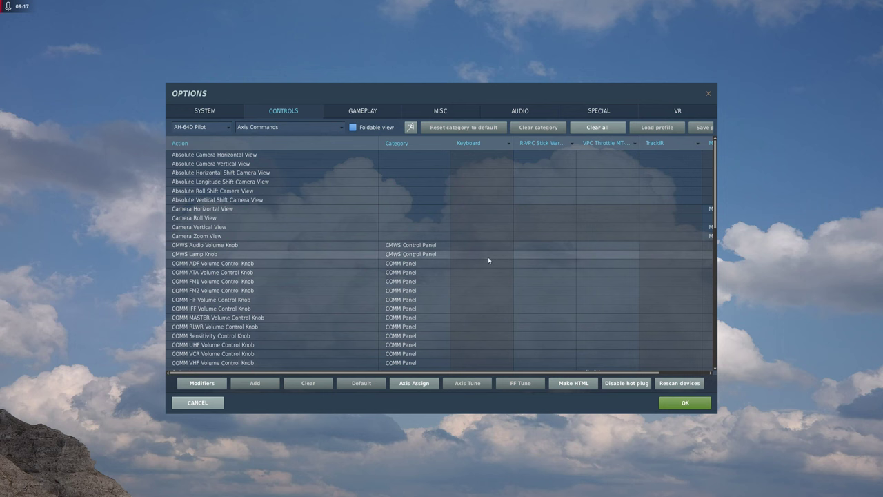
scroll(489, 258, "down", 15)
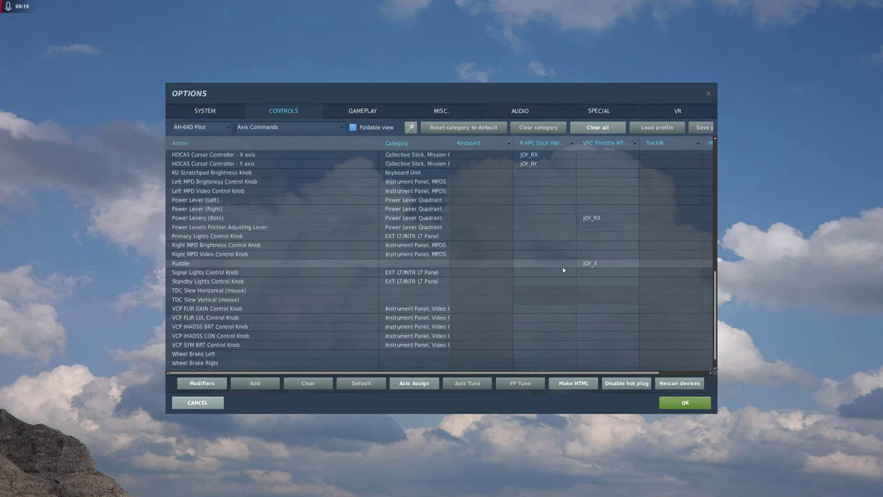
scroll(562, 269, "up", 6)
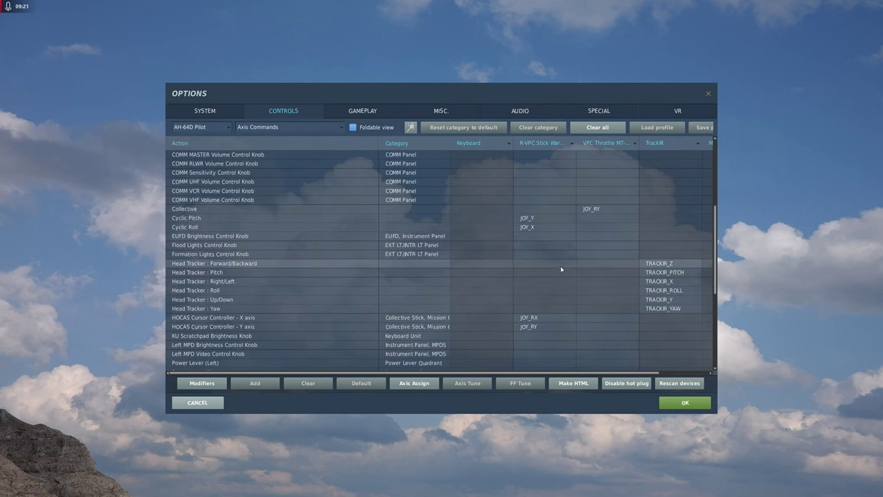
scroll(561, 265, "down", 1)
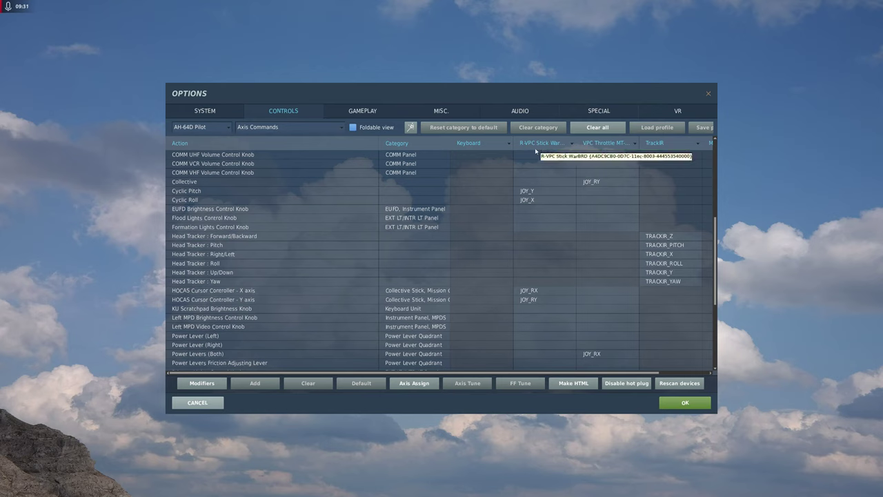
left_click(541, 192)
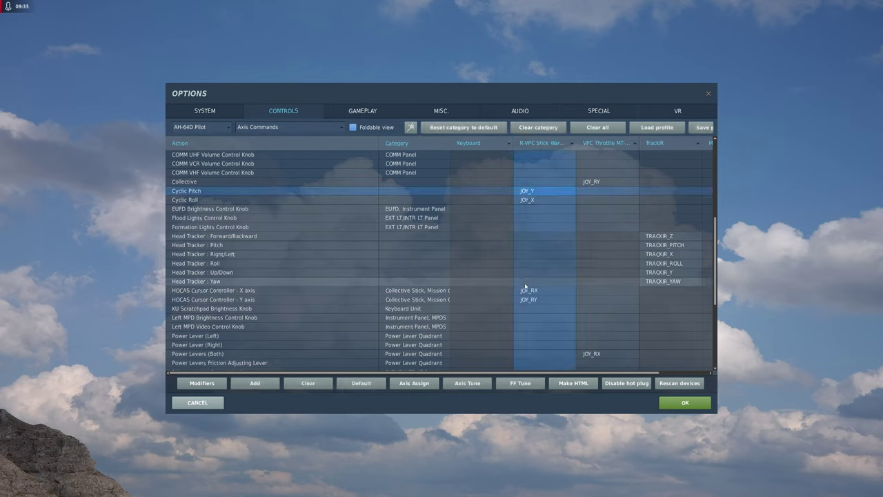
left_click(537, 127)
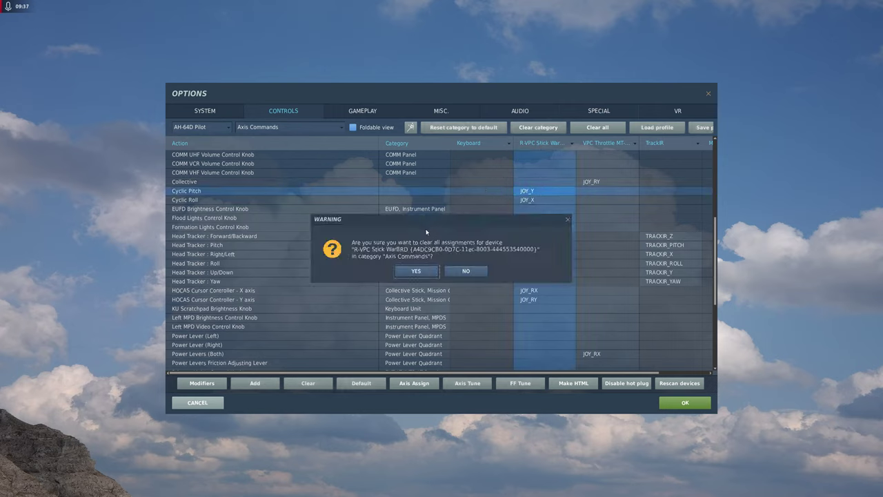
left_click(415, 272)
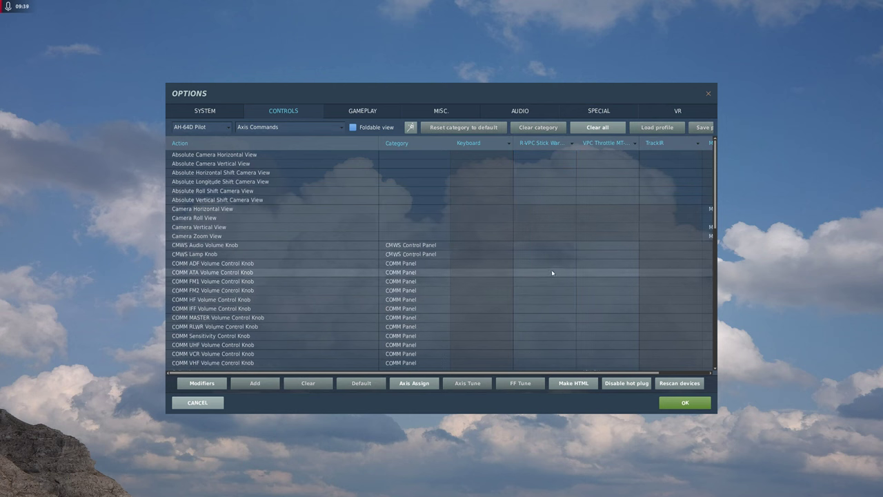
- Clear all Axis Commands assignments of the VPC Throttle
scroll(551, 269, "down", 5)
left_click(598, 237)
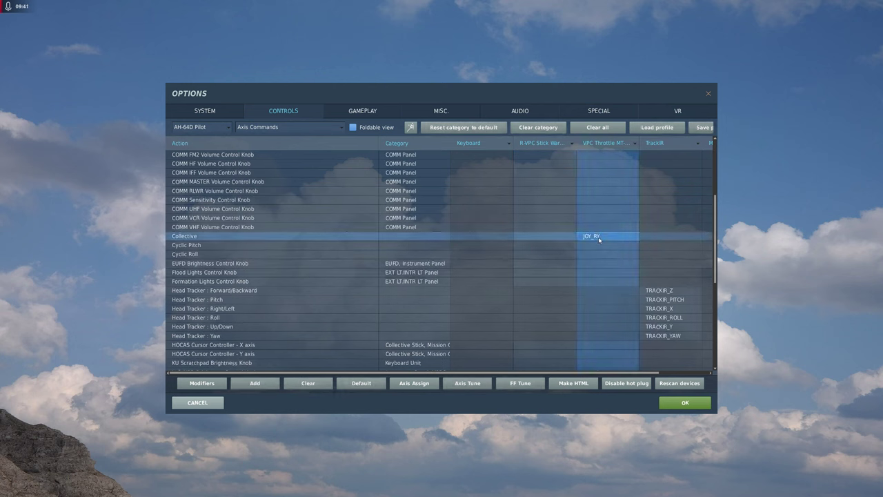
left_click(539, 127)
left_click(415, 271)
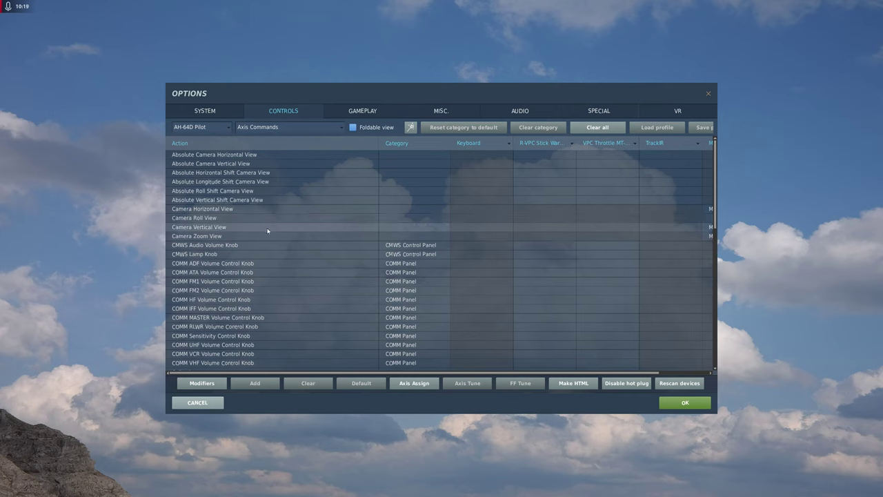
- Bind the Collective axis to JOY_RY on the VPC Throttle
scroll(265, 255, "down", 1)
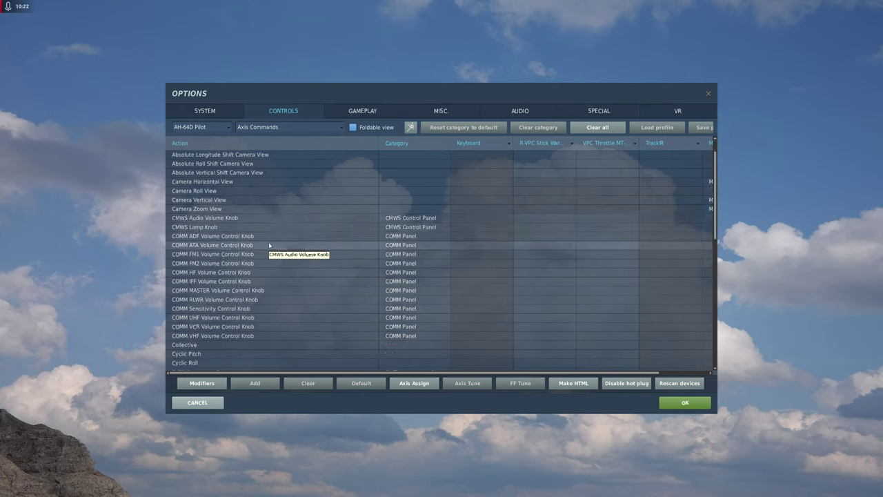
left_click(185, 346)
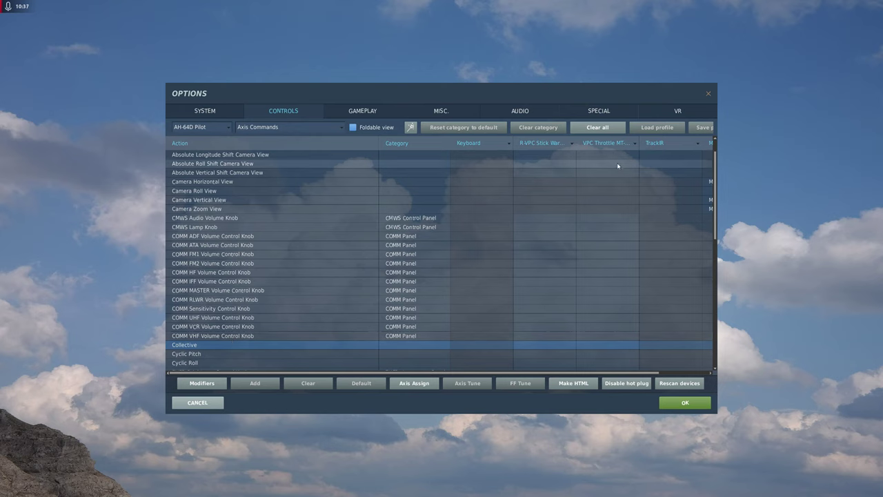
left_click(601, 345)
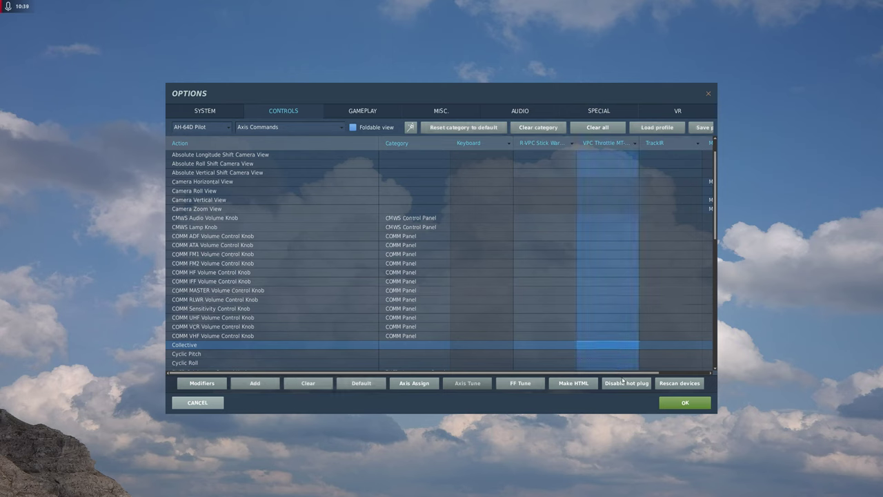
double_click(605, 345)
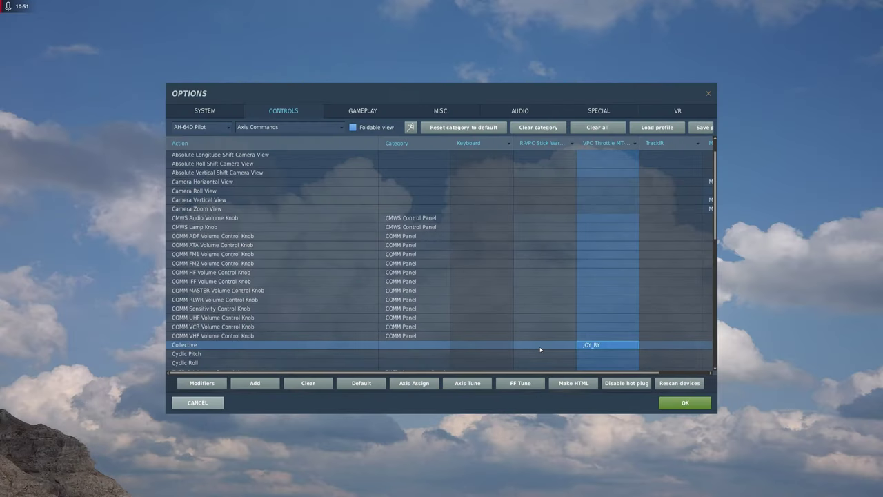
- Bind the Cyclic Pitch axis to JOY_Y on the R-VPC Stick WarBRD
scroll(611, 284, "down", 1)
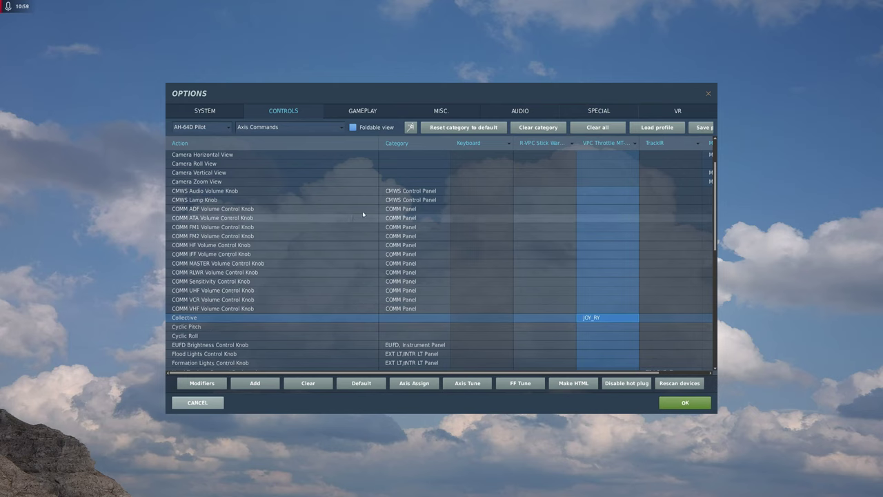
left_click(204, 329)
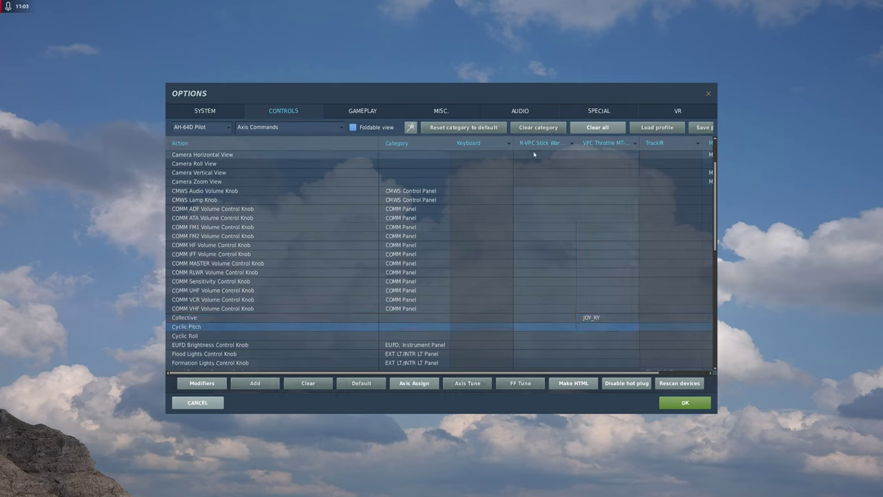
left_click(529, 328)
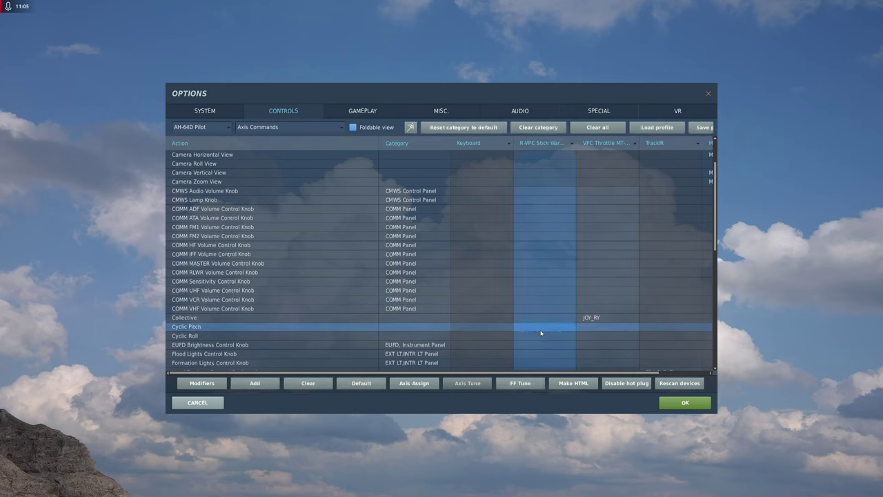
double_click(533, 332)
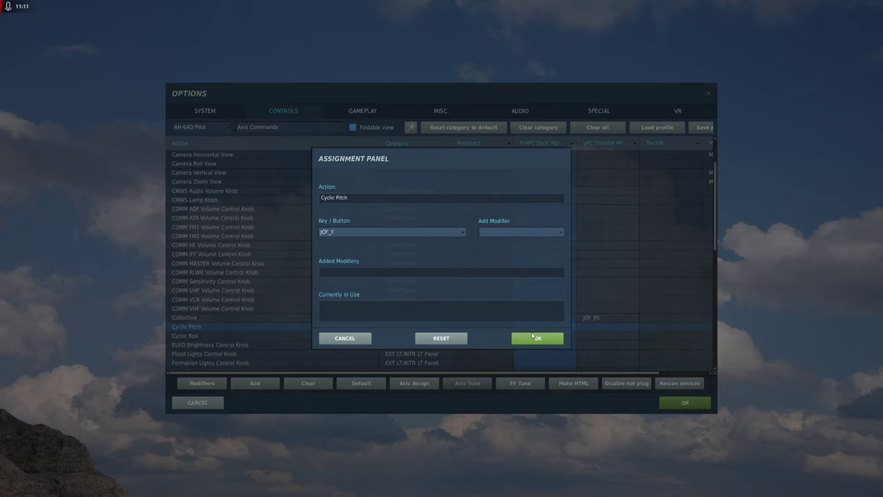
left_click(532, 336)
left_click(538, 338)
- Bind the Cyclic Roll axis to JOY_X on the R-VPC Stick WarBRD
left_click(207, 335)
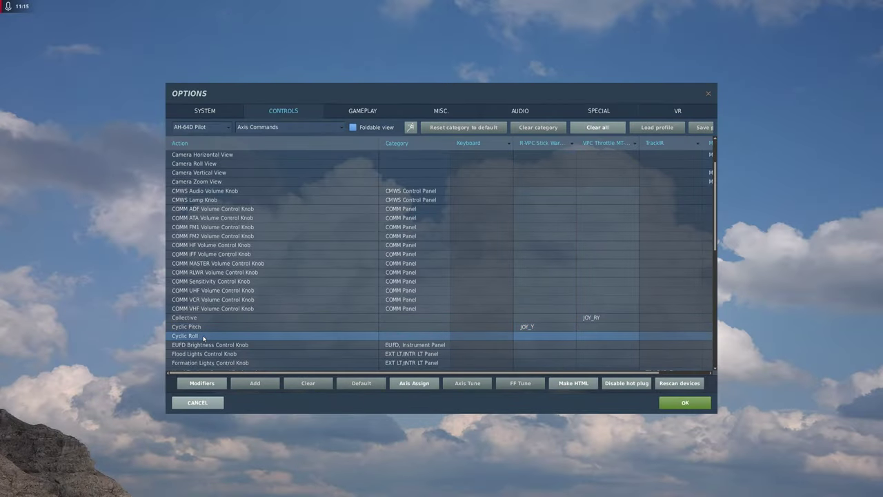
left_click(545, 336)
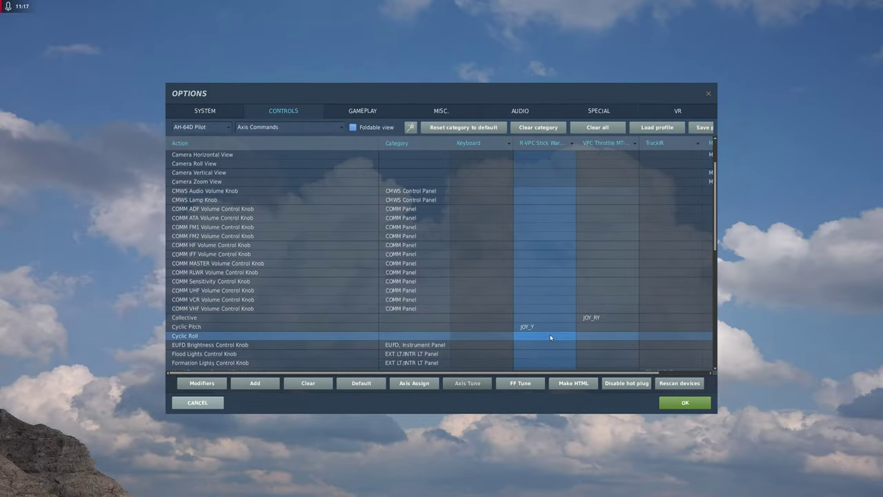
double_click(541, 338)
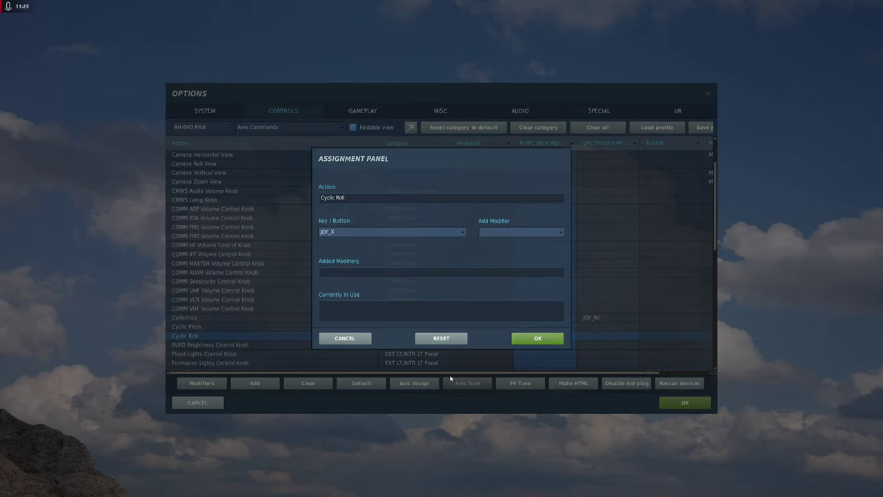
left_click(516, 338)
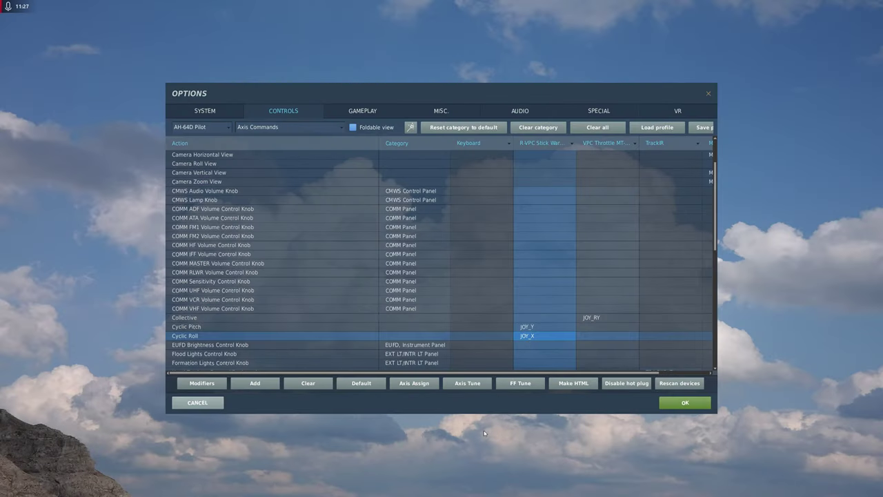
- Tune the stick's JOY_X axis for Cyclic Roll by adjusting its deadzone and curvature, and accept the settings
left_click(468, 383)
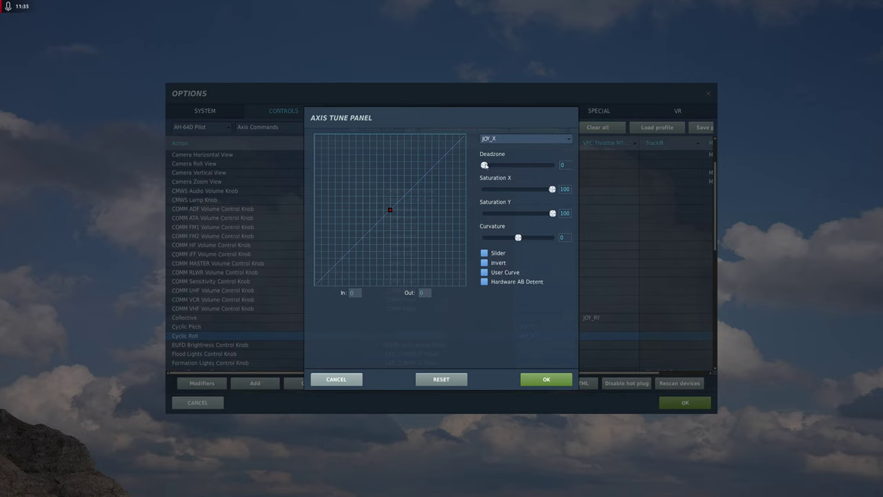
left_click_drag(485, 165, 486, 165)
mouse_move(485, 166)
left_mouse_down()
mouse_move(554, 167)
mouse_move(486, 167)
left_mouse_up()
left_click_drag(484, 165, 486, 165)
left_click_drag(519, 237, 519, 237)
scroll(515, 257, "up", 4)
left_click(548, 380)
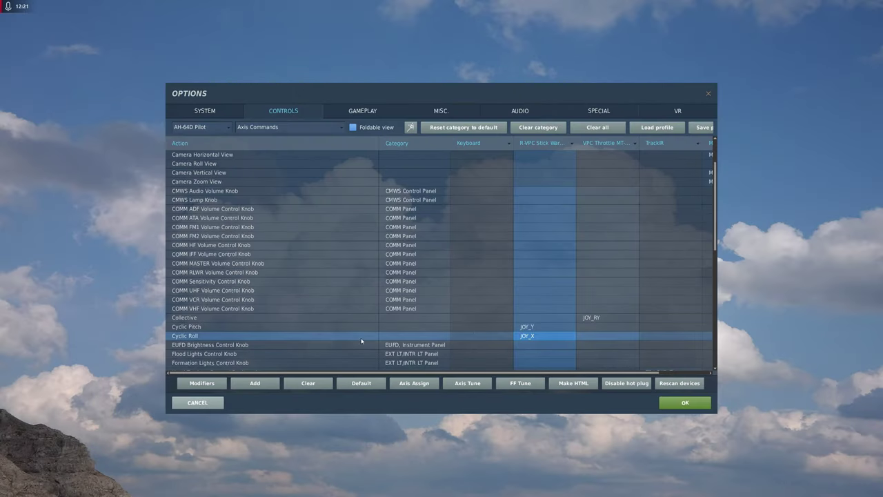
- Tune the stick's JOY_Y axis for Cyclic Pitch by adjusting its deadzone and curvature and toggling Invert, and accept the settings
left_click(528, 327)
left_click(469, 384)
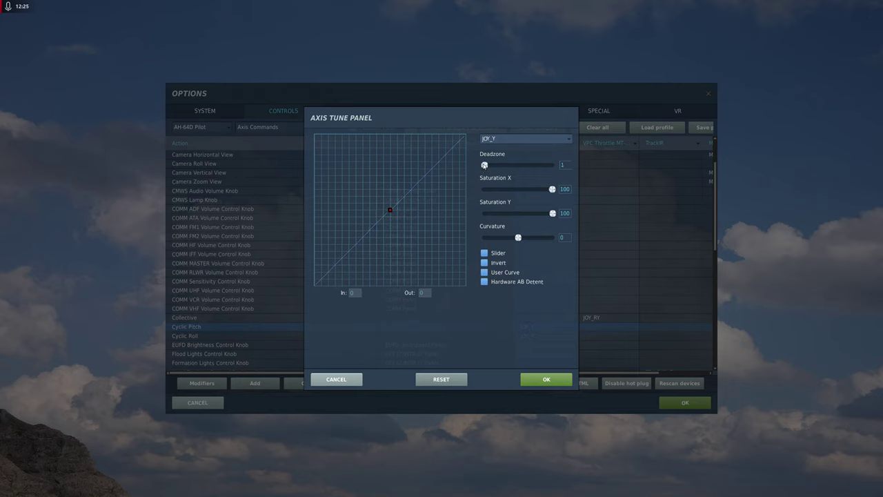
left_click_drag(485, 166, 497, 164)
left_click_drag(518, 237, 522, 237)
key("Left")
key("Left")
key("Left")
key("Left")
left_click(484, 263)
left_click(539, 378)
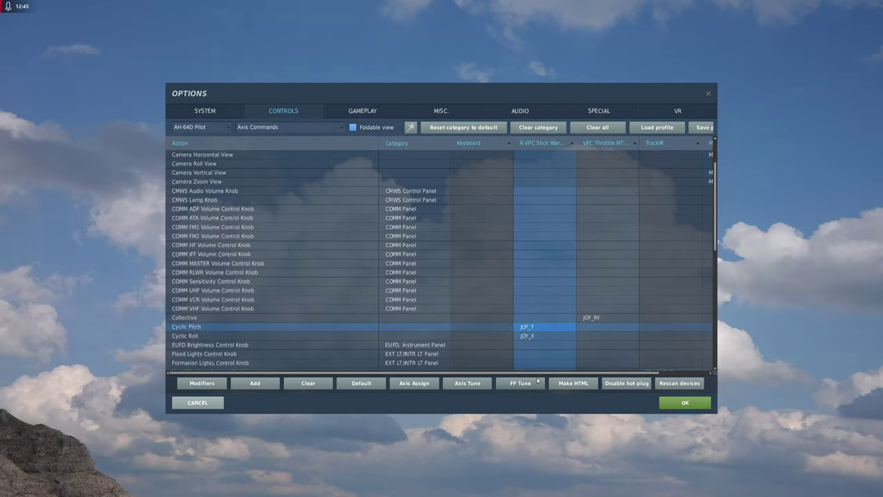
- Bind the HOCAS Cursor Controller - X axis to JOY_RX on the R-VPC Stick WarBRD
scroll(435, 287, "down", 3)
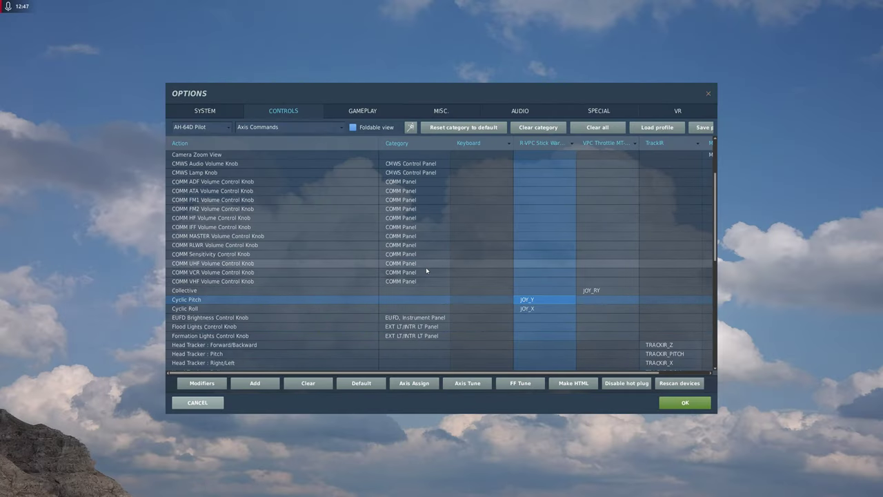
scroll(427, 270, "down", 3)
scroll(426, 271, "down", 3)
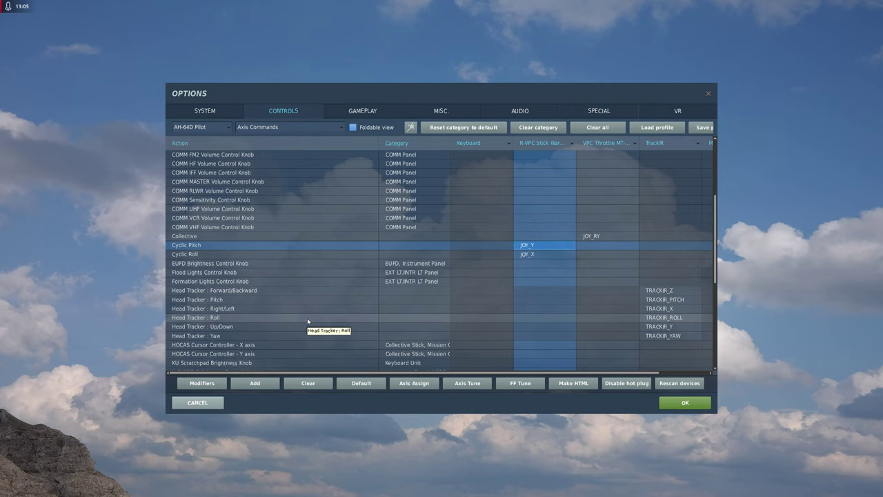
left_click(256, 345)
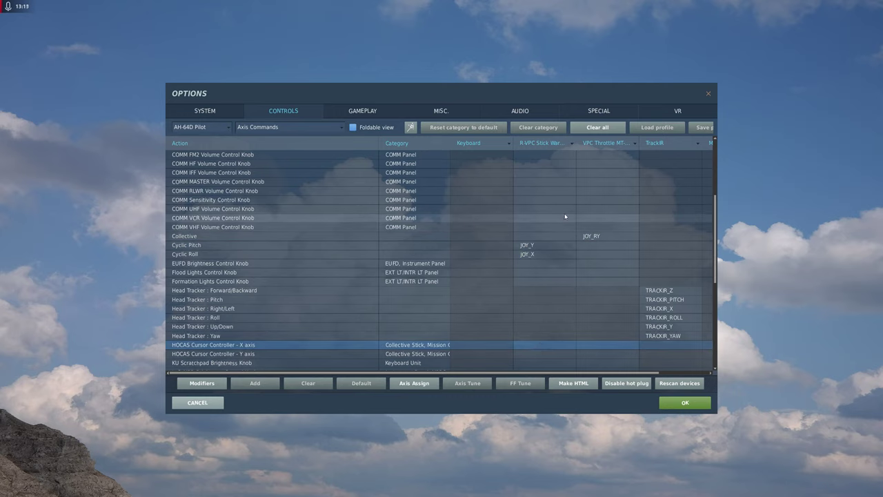
left_click(542, 350)
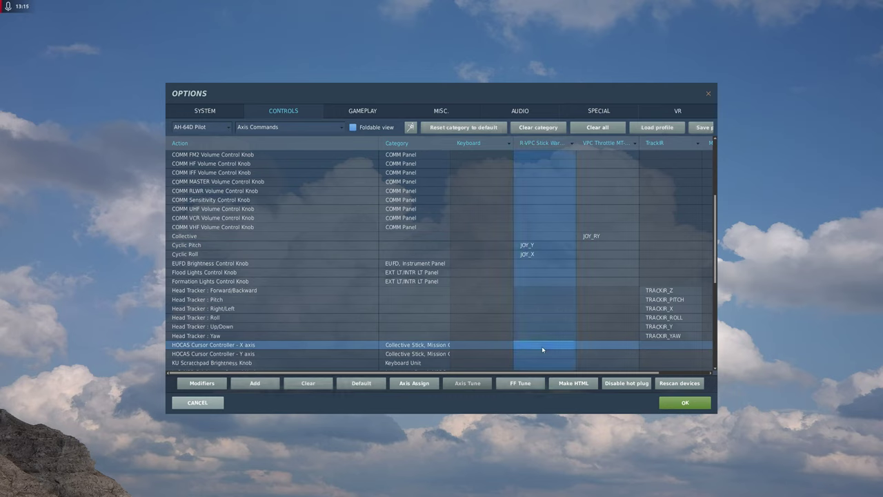
double_click(540, 350)
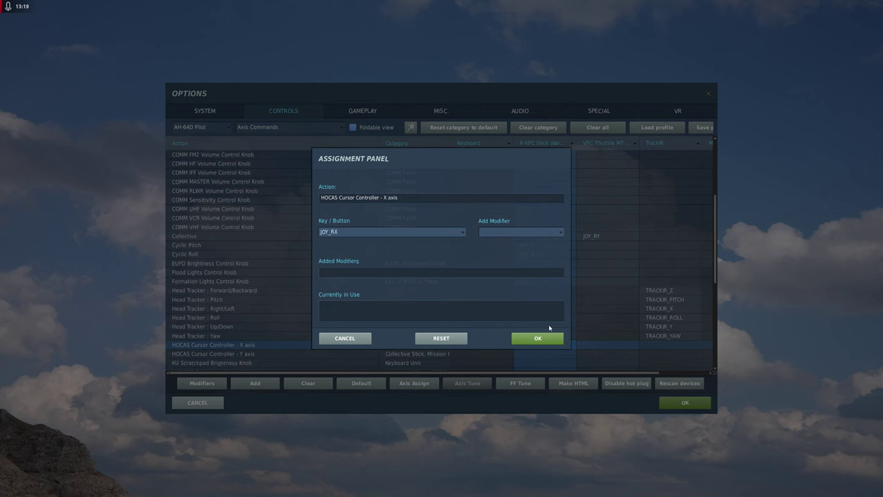
left_click(534, 339)
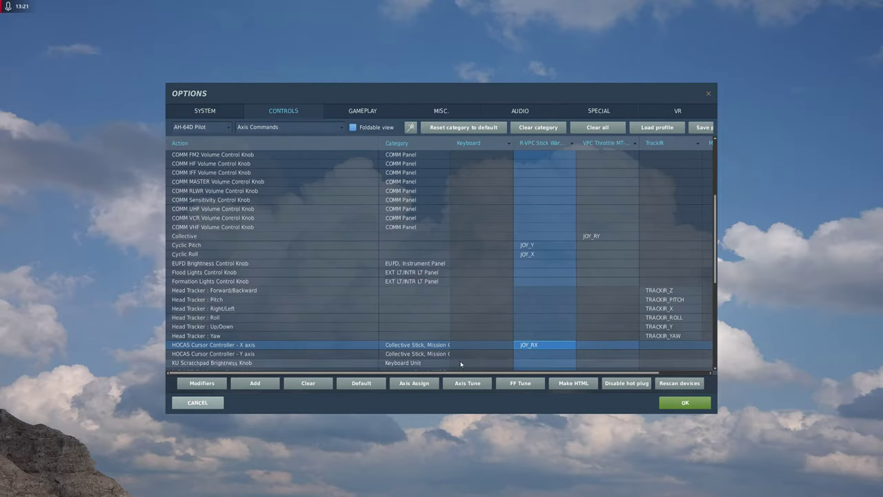
- Bind the HOCAS Cursor Controller - Y axis to JOY_RY on the R-VPC Stick WarBRD
left_click(355, 353)
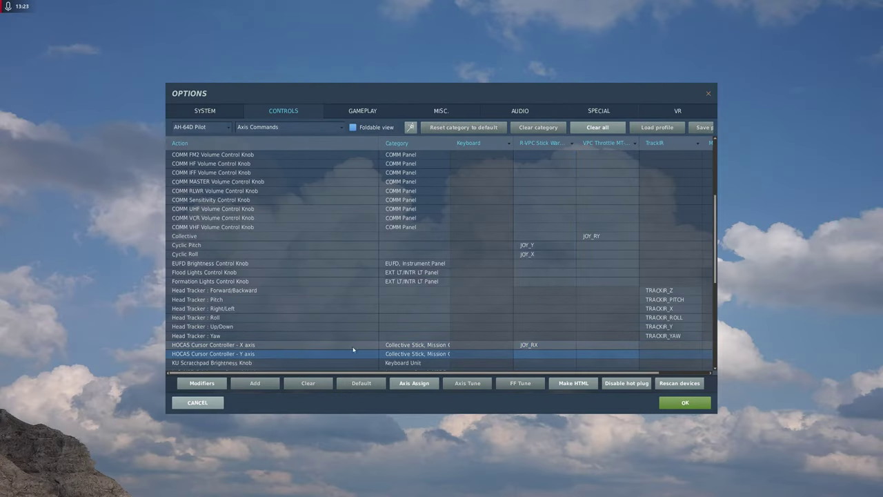
left_click(533, 355)
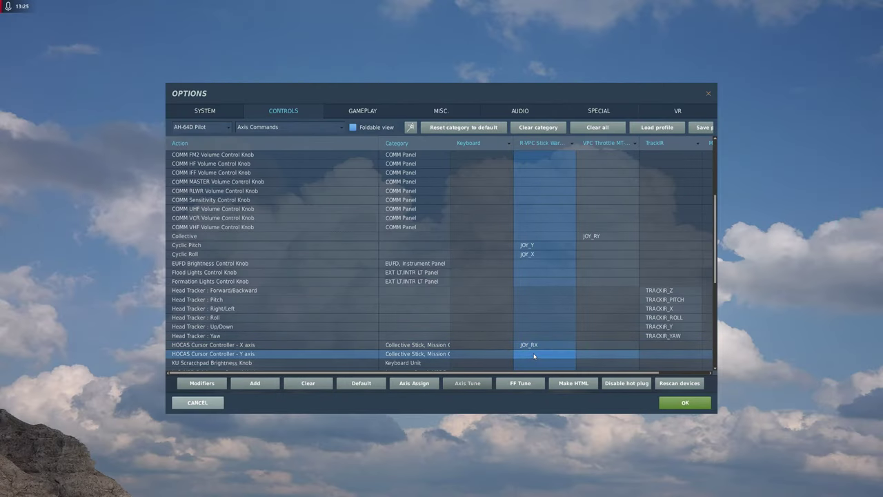
double_click(534, 354)
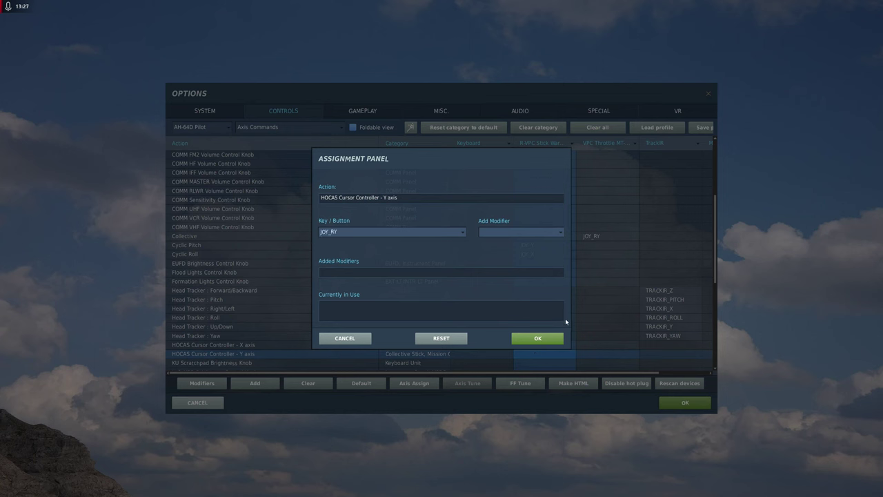
left_click(534, 339)
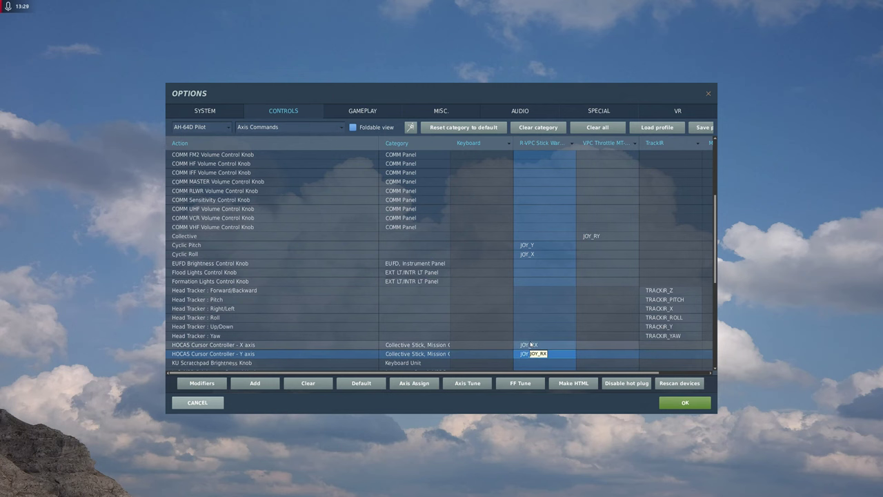
- Tune the stick's JOY_RY axis for the HOCAS cursor by adjusting deadzone and curvature and toggling Invert, and accept the settings
left_click(465, 383)
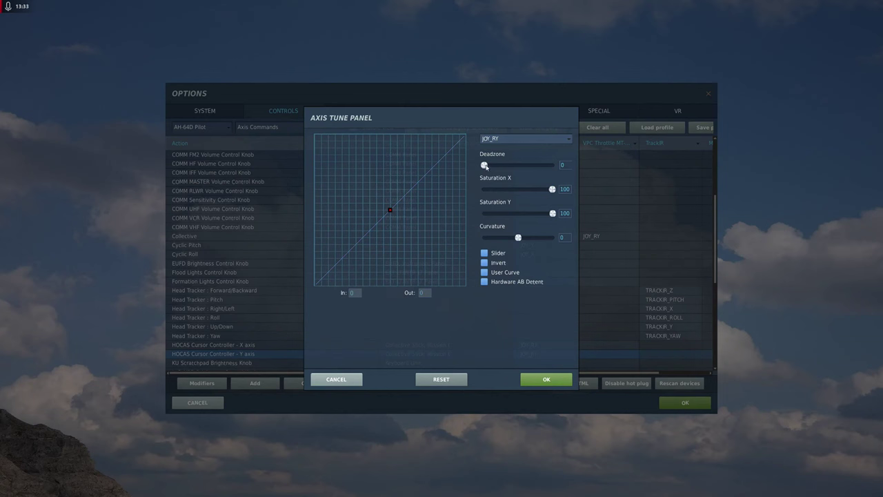
key("Right")
key("Right")
left_click_drag(517, 238, 521, 238)
left_click(485, 263)
left_click(541, 380)
- Tune the stick's JOY_RX axis for the HOCAS Cursor Controller - X axis by adjusting its deadzone and curvature, and accept the settings
left_click(535, 345)
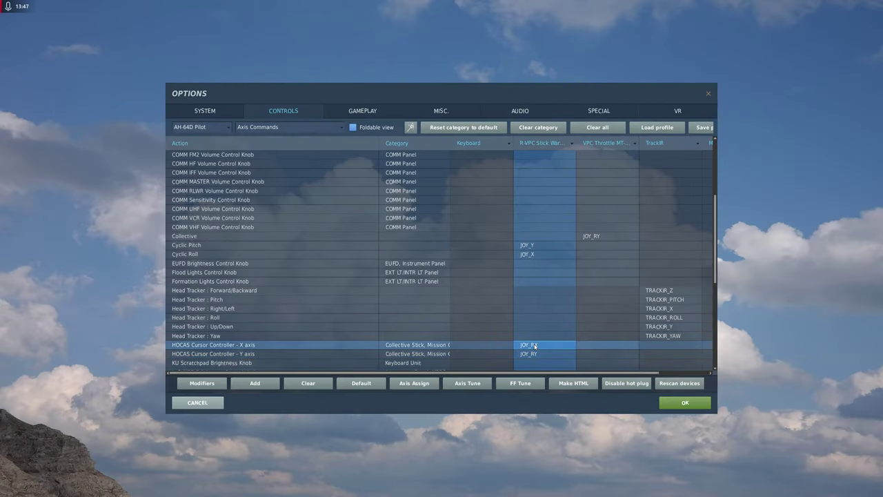
left_click(480, 384)
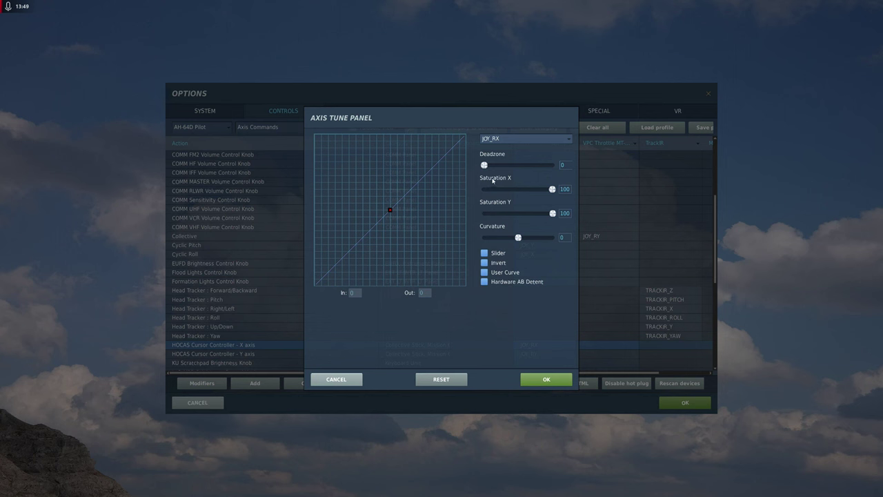
left_click_drag(483, 165, 485, 165)
left_click_drag(518, 238, 526, 241)
left_click(545, 379)
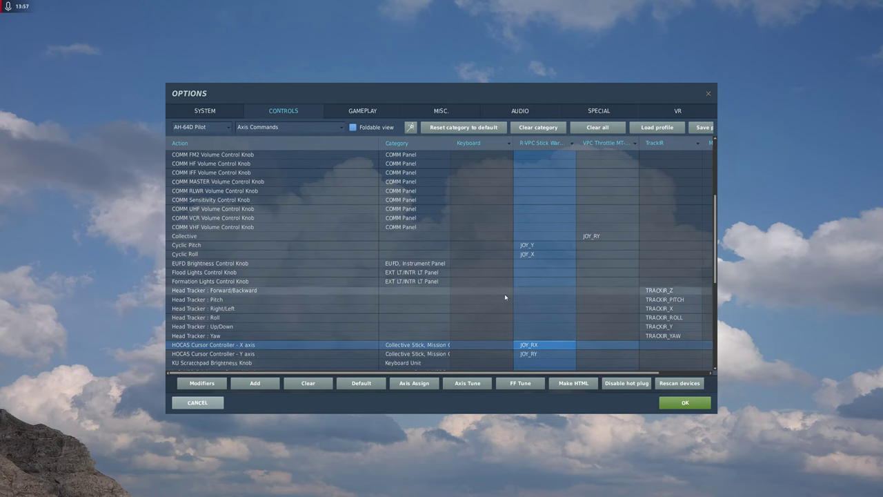
- Bind the Power Levers (Both) axis to JOY_RX on the VPC Throttle
scroll(517, 290, "down", 1)
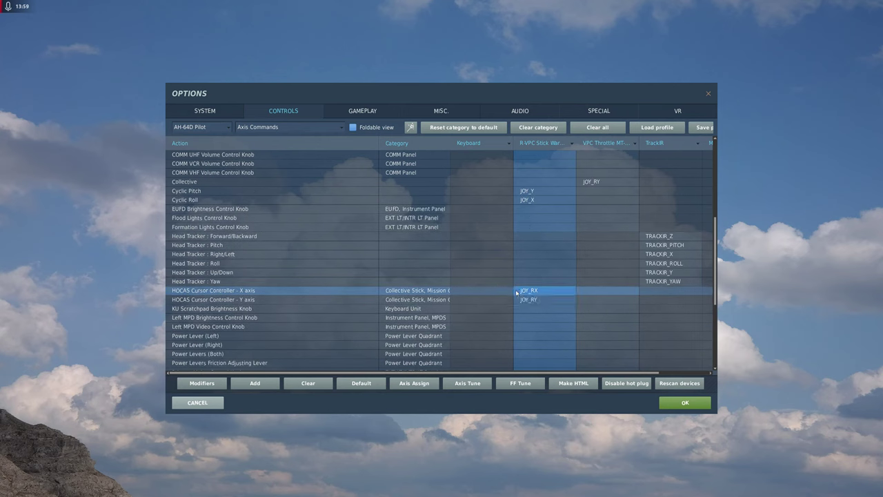
scroll(517, 297, "down", 2)
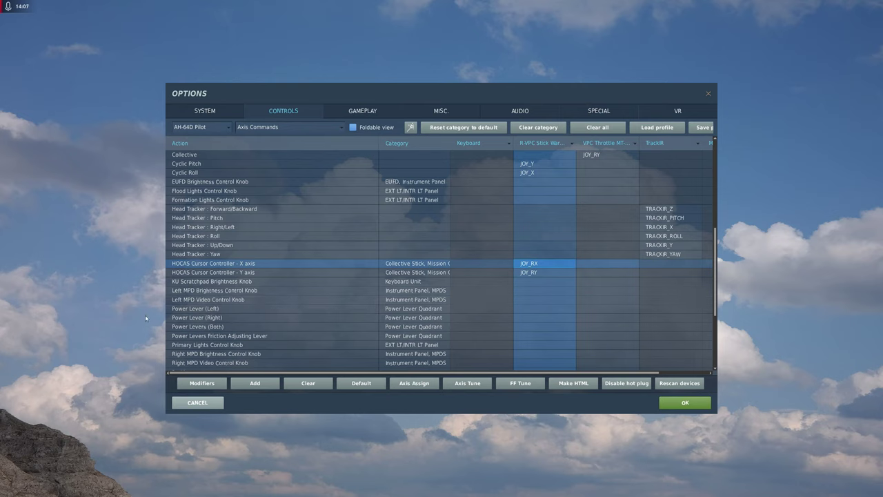
left_click(209, 328)
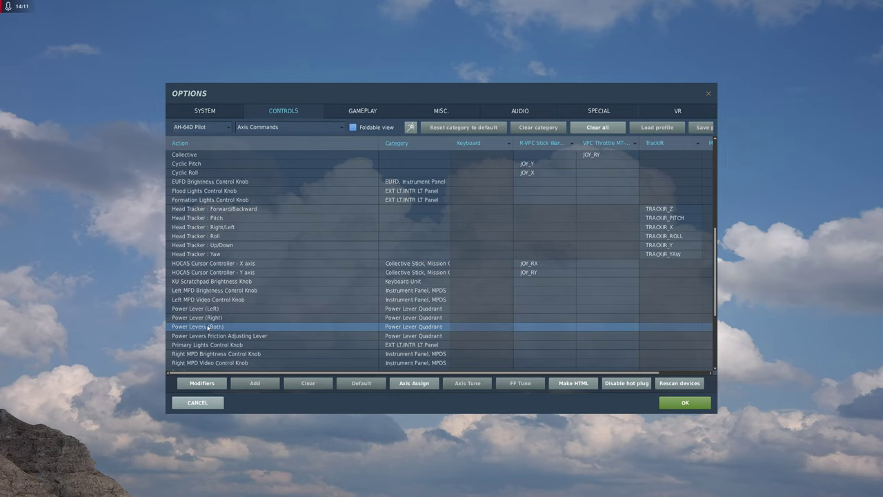
key("Up")
key("Down")
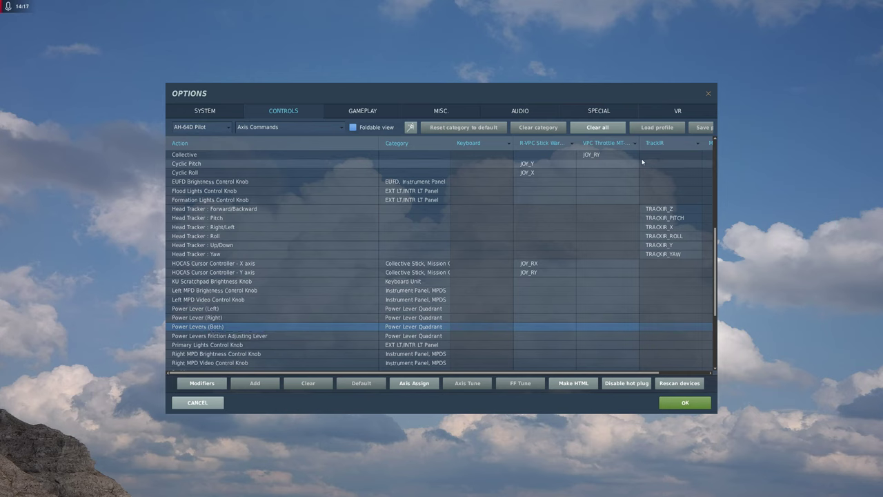
left_click(605, 328)
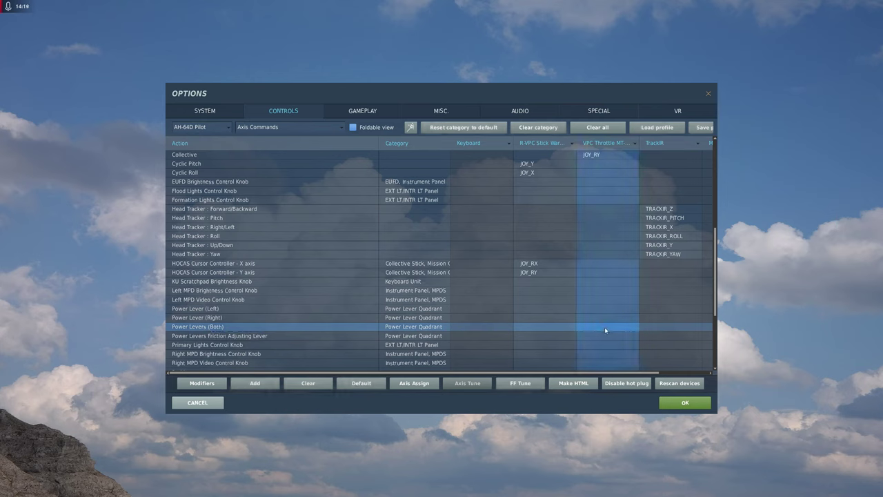
double_click(605, 330)
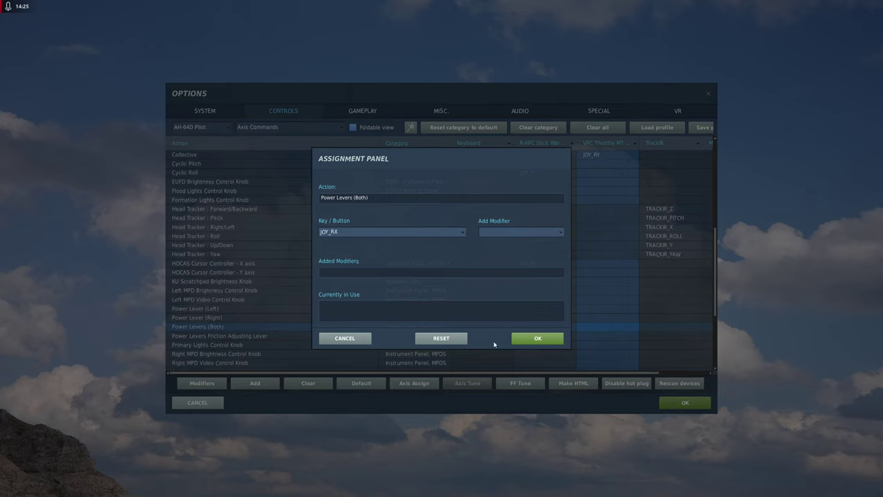
left_click(533, 338)
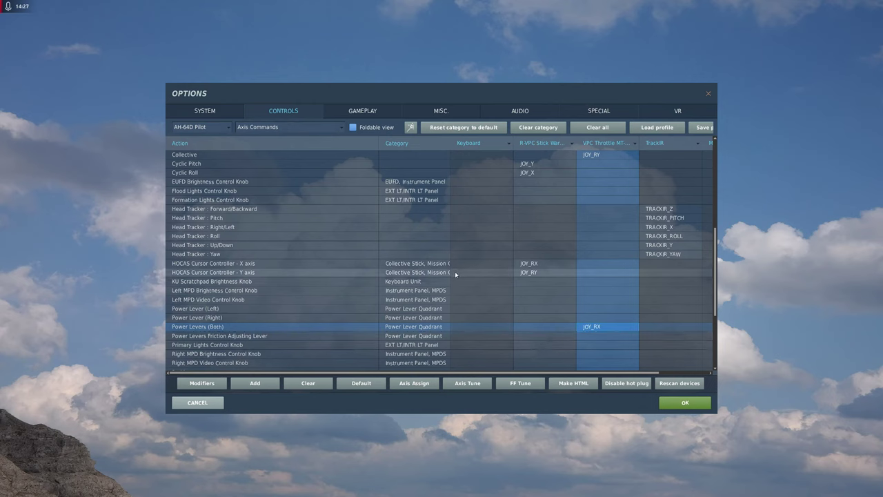
- Bind the Rudder axis to JOY_X on the VPC Throttle
scroll(436, 274, "down", 1)
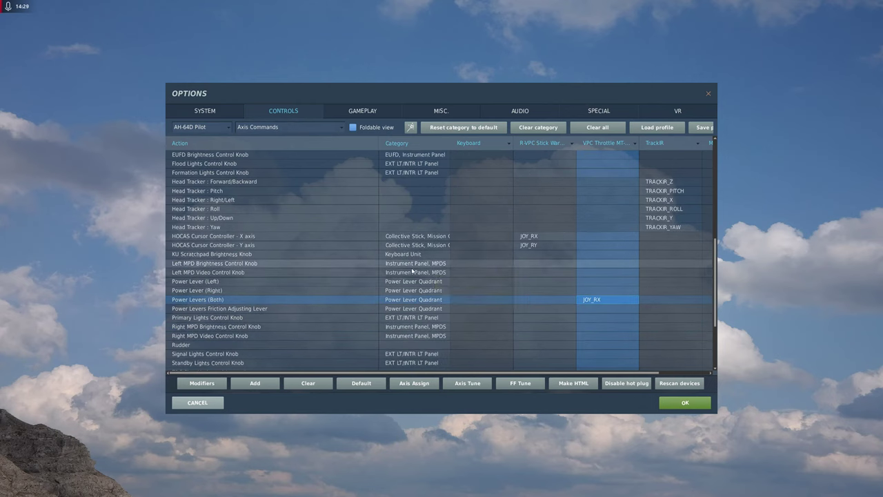
left_click(218, 345)
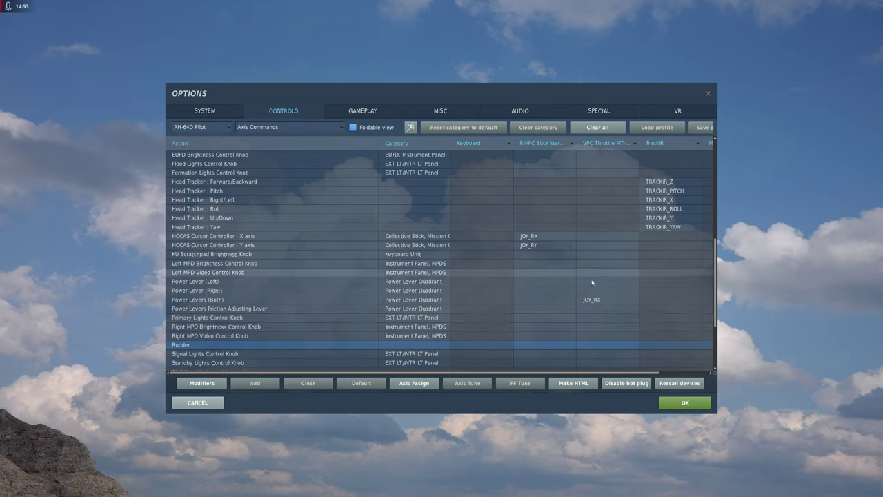
left_click(603, 346)
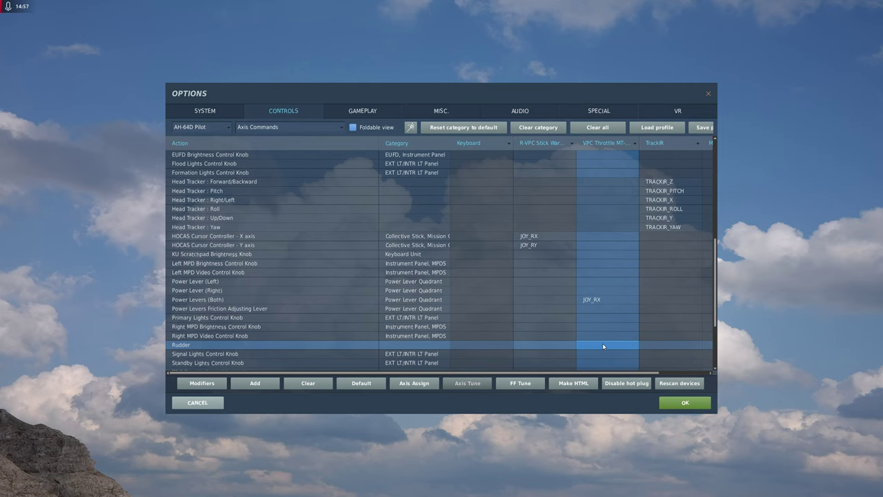
double_click(603, 343)
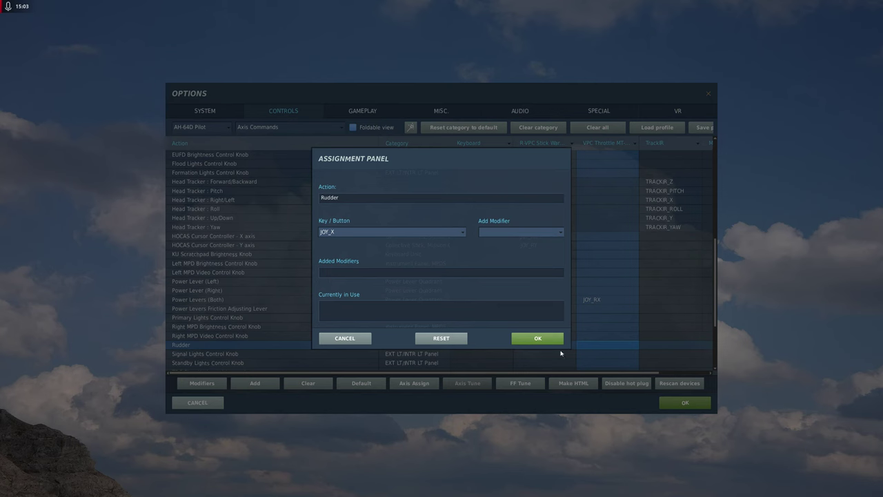
left_click(516, 337)
- Tune the throttle's JOY_X axis for the Rudder, lowering Saturation Y, and accept the settings
left_click(459, 383)
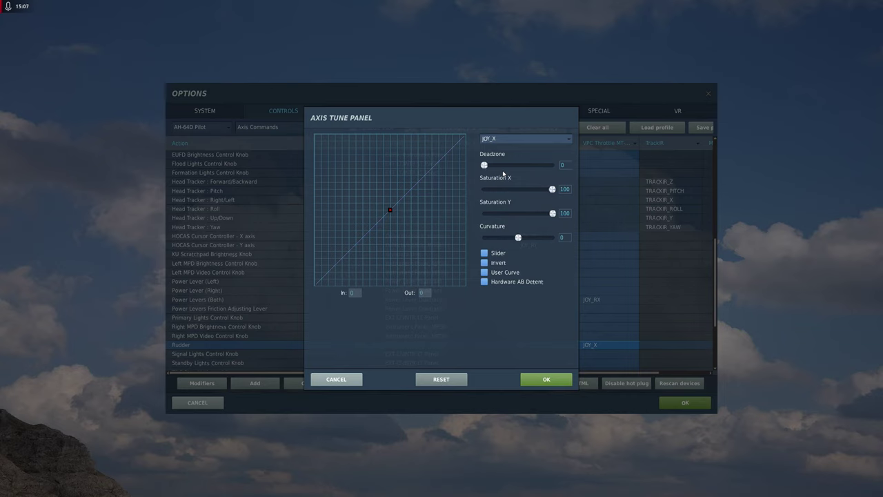
scroll(503, 174, "up", 2)
scroll(519, 238, "up", 4)
scroll(519, 238, "up", 4)
left_click_drag(552, 213, 535, 213)
left_click(546, 379)
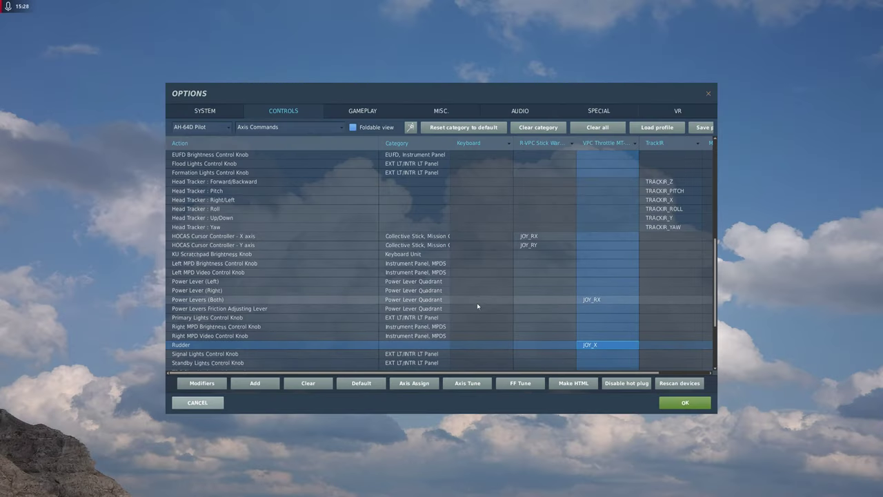
- Bind the Wheels Brake Both axis to JOY_SLIDER1 on the R-VPC Stick WarBRD
scroll(477, 305, "down", 2)
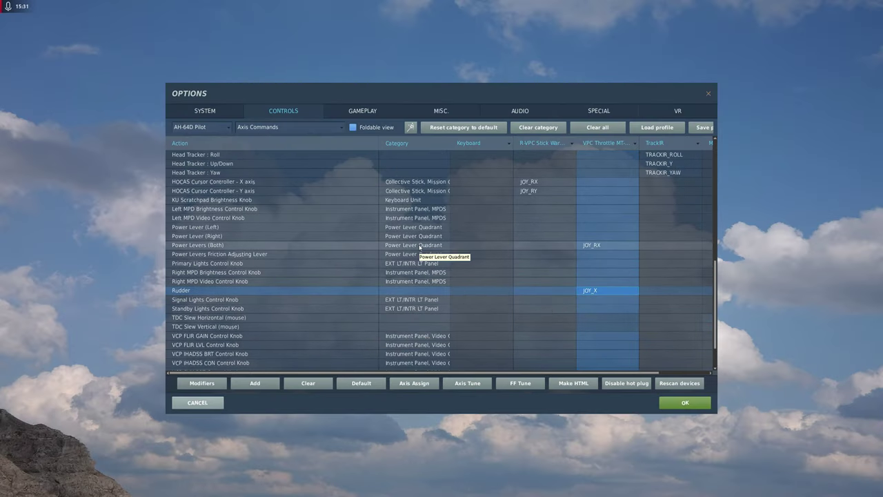
scroll(248, 303, "down", 2)
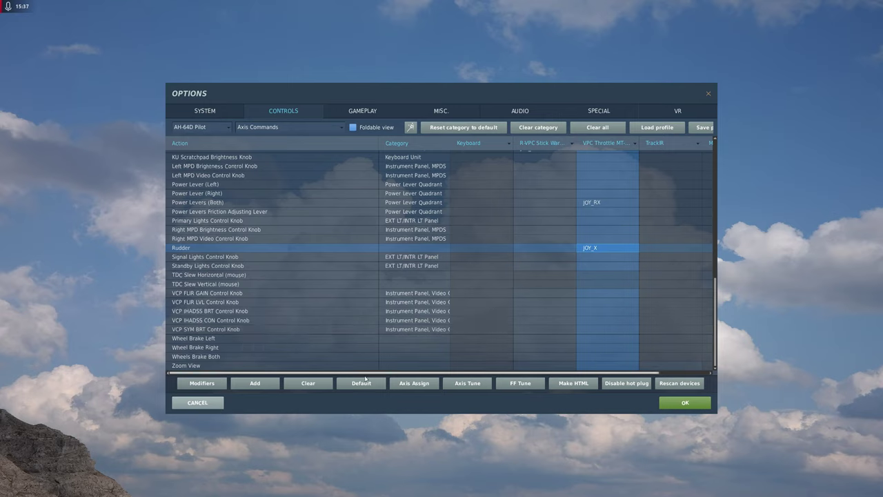
left_click(532, 357)
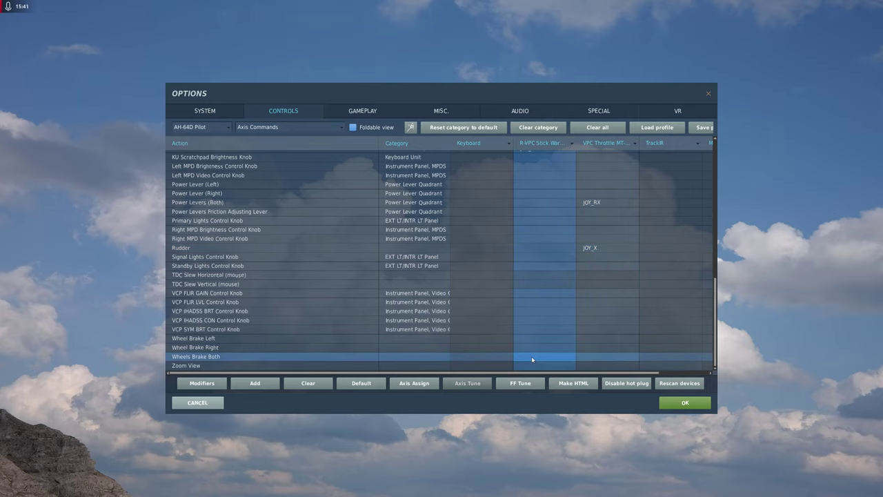
double_click(531, 356)
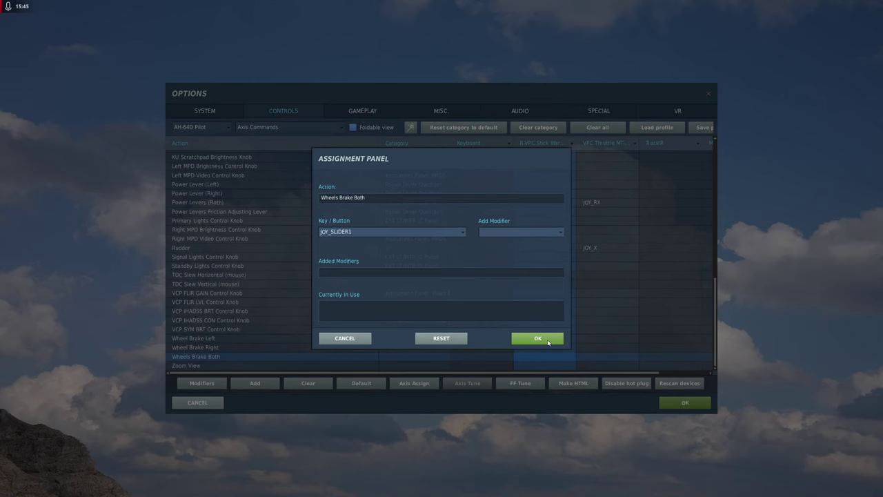
left_click(547, 343)
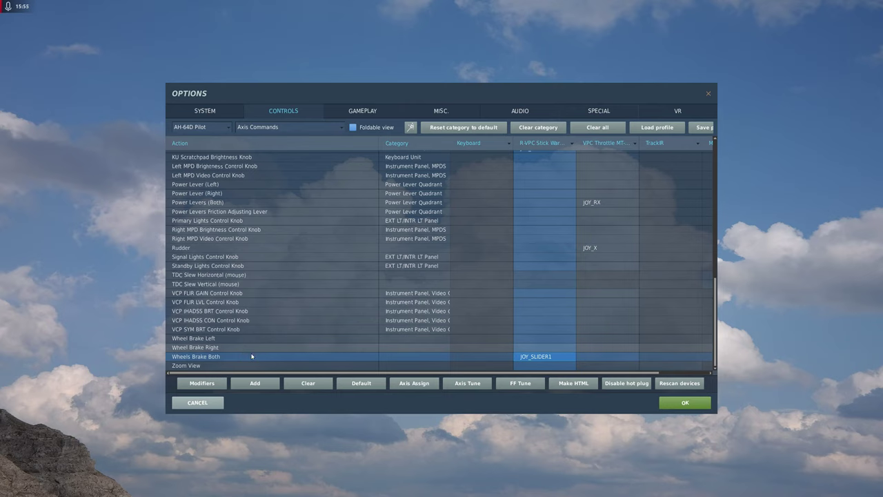
- Bind the Zoom View axis to JOY_RZ on the VPC Throttle and toggle Invert in its axis tuning
left_click(212, 365)
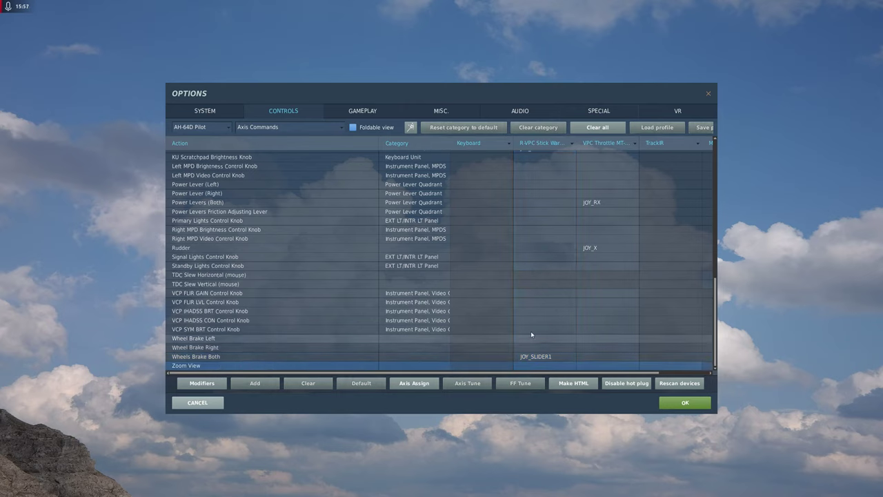
double_click(597, 366)
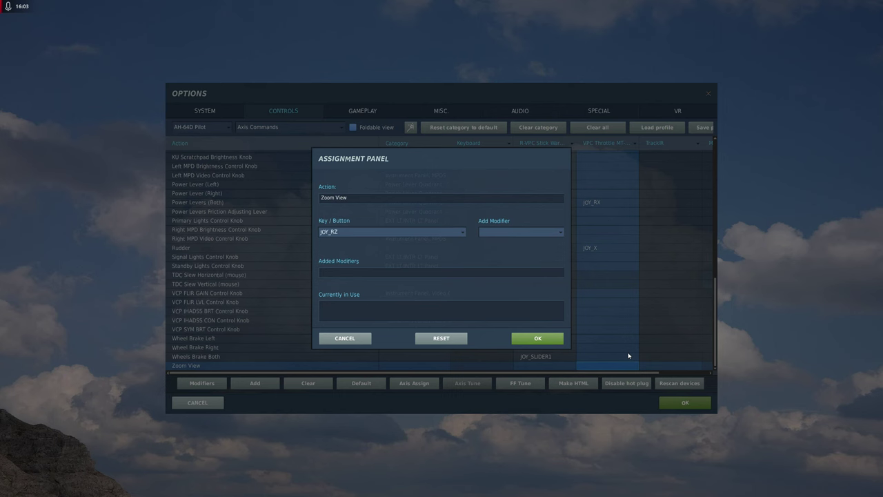
left_click(537, 338)
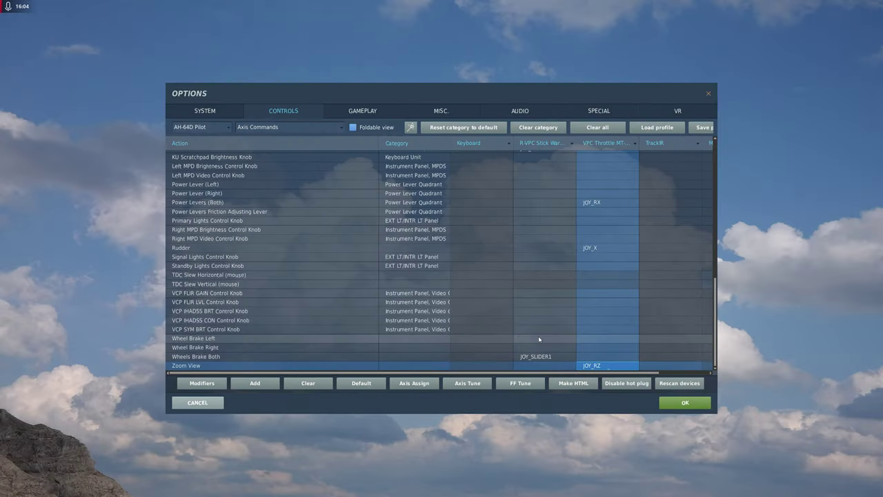
left_click(467, 386)
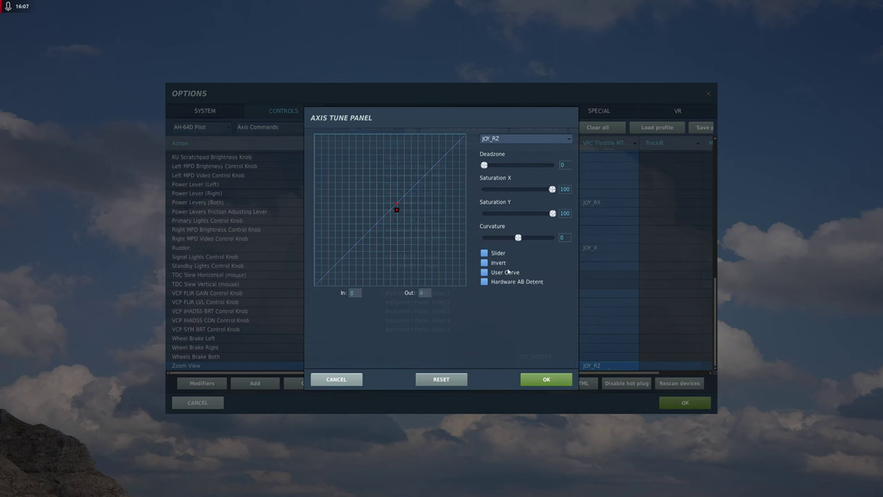
left_click(488, 262)
left_click(546, 380)
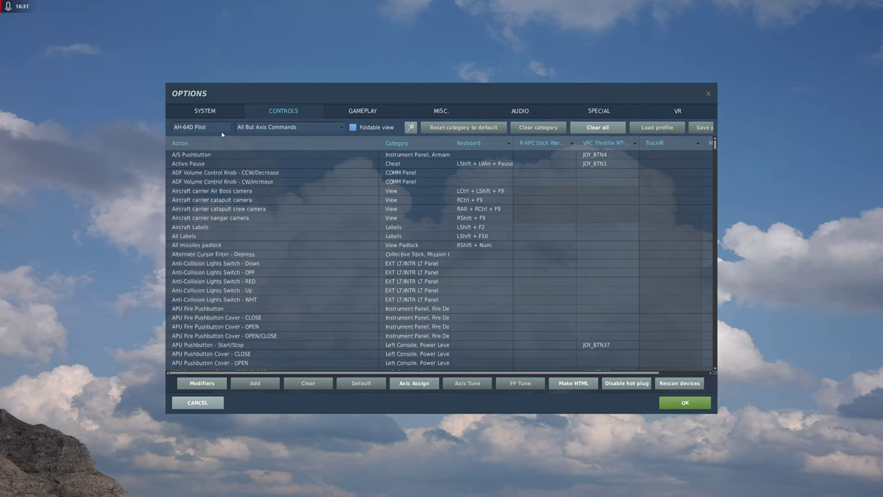
- Show the AH-64D Pilot's Collective Stick commands and clear that category's bindings for the R-VPC Stick
left_click(265, 131)
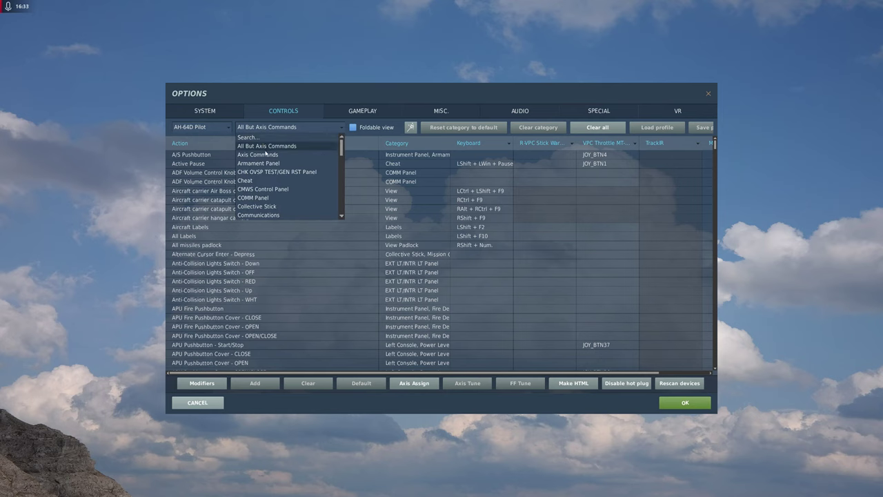
left_click(265, 207)
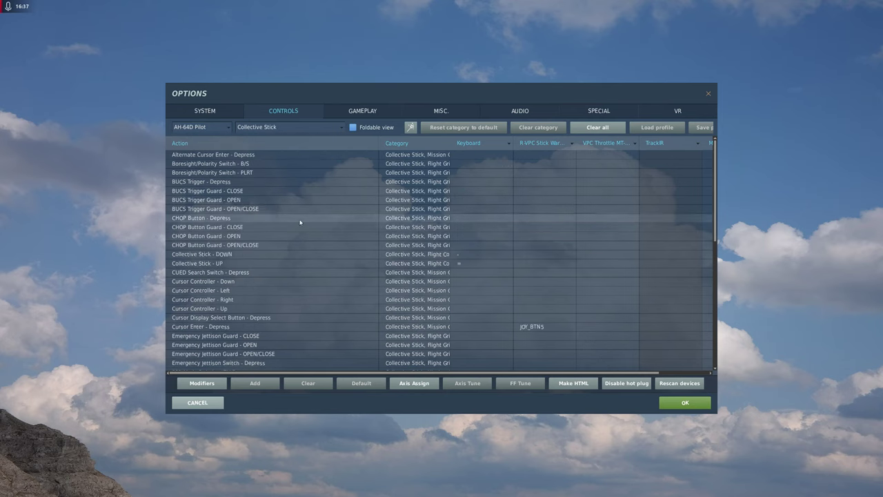
left_click(544, 289)
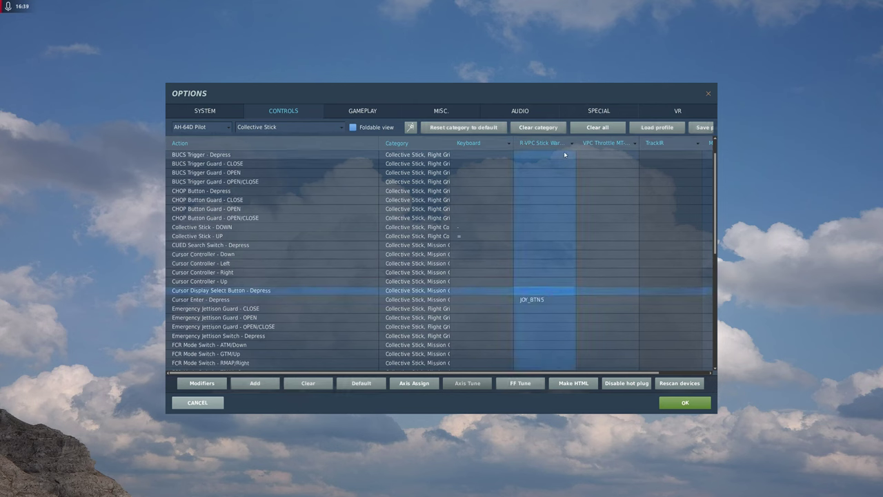
left_click(538, 127)
left_click(416, 270)
- Clear the Collective Stick category's bindings for the VPC Throttle
scroll(544, 266, "down", 6)
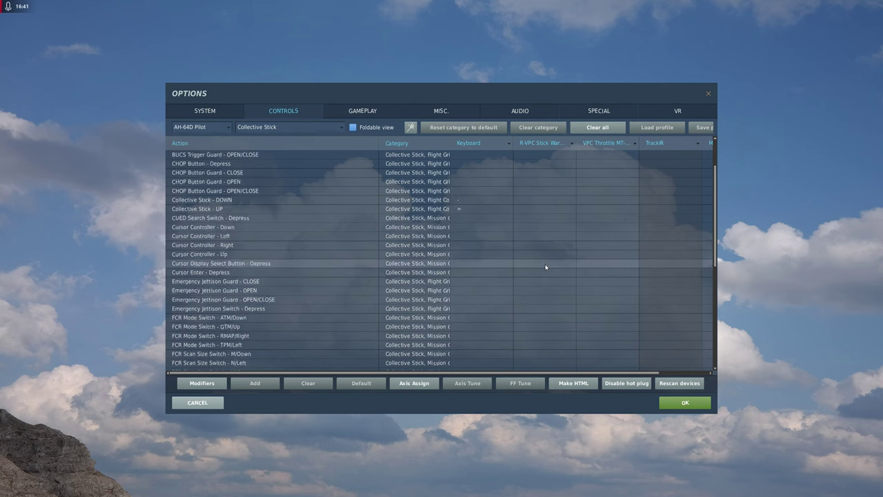
left_click(606, 290)
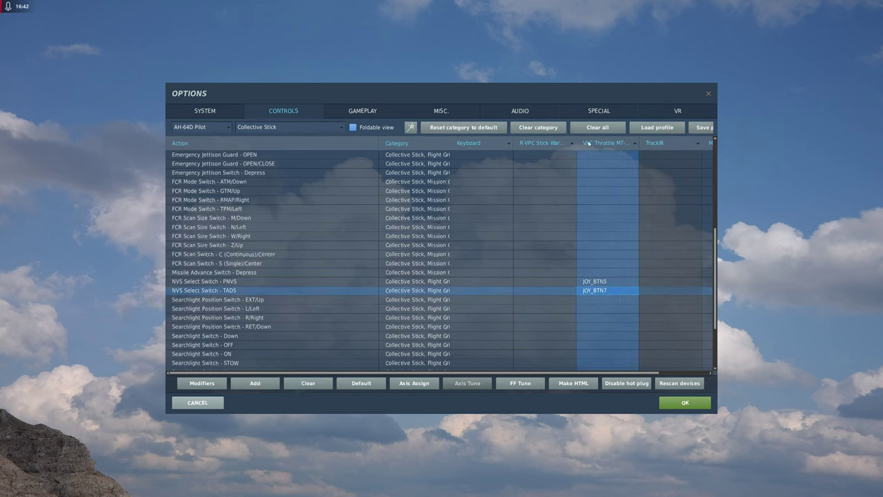
left_click(539, 127)
left_click(416, 270)
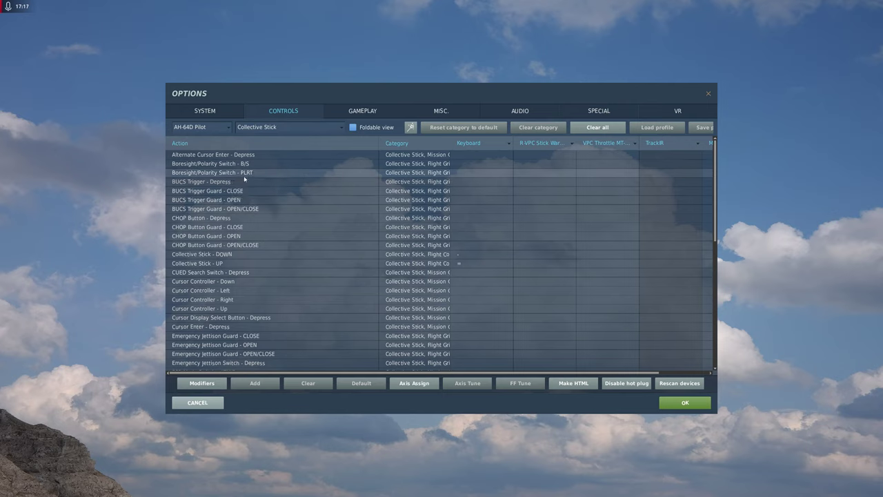
- Bind Boresight/Polarity Switch - PLRT to JOY_BTN5 on the VPC Throttle
left_click(248, 175)
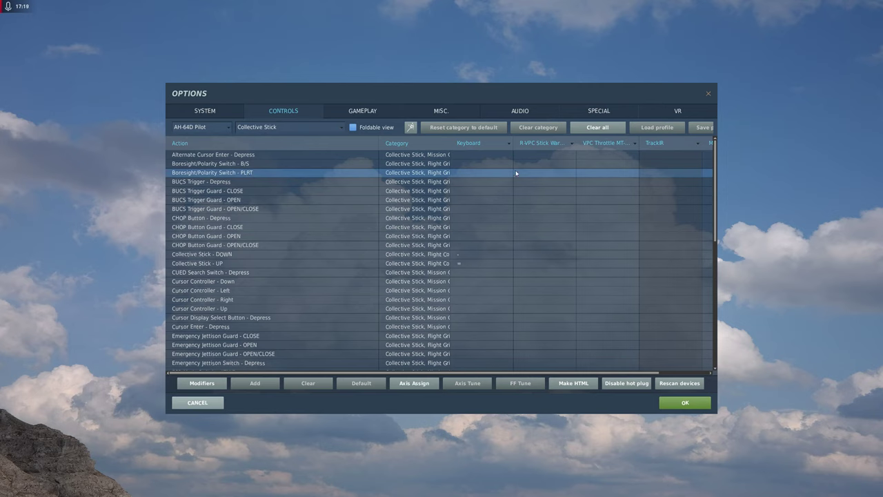
left_click(601, 175)
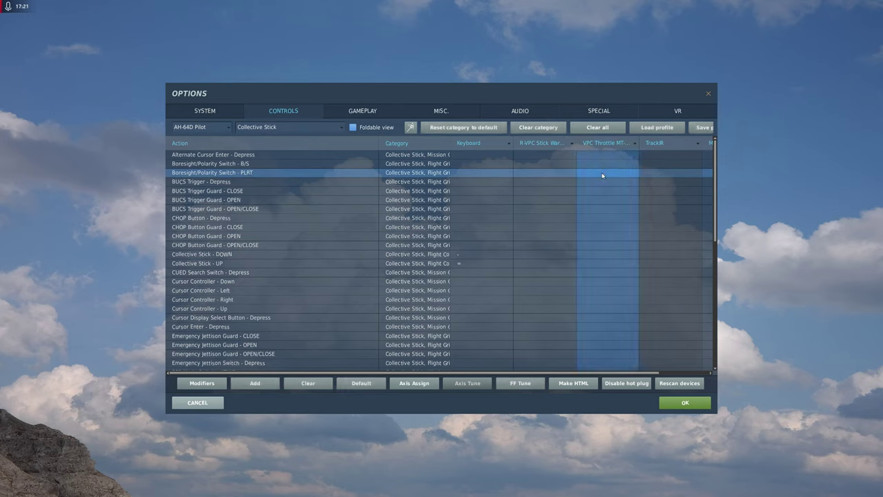
double_click(601, 175)
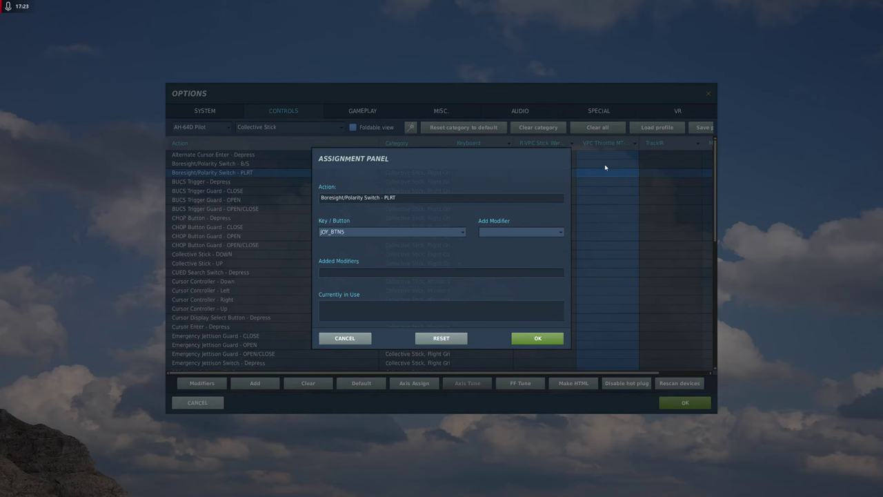
left_click(538, 338)
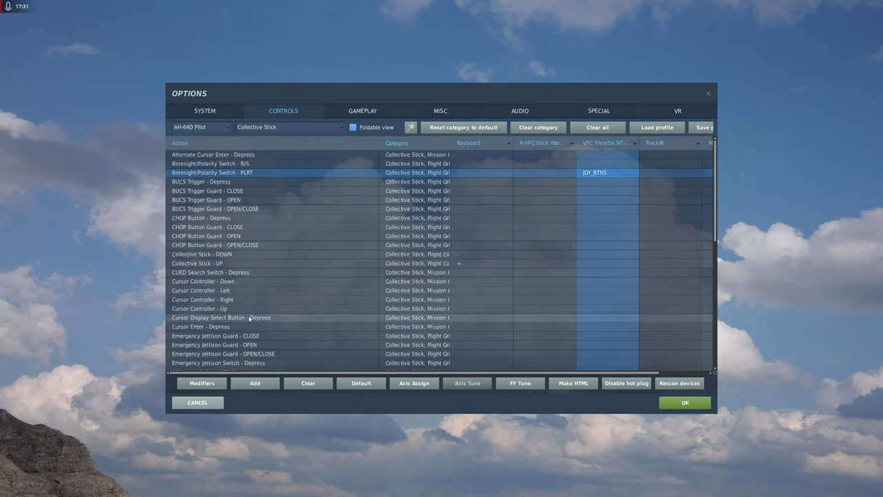
- Bind Cursor Enter - Depress to JOY_BTN5 on the R-VPC Stick
left_click(214, 318)
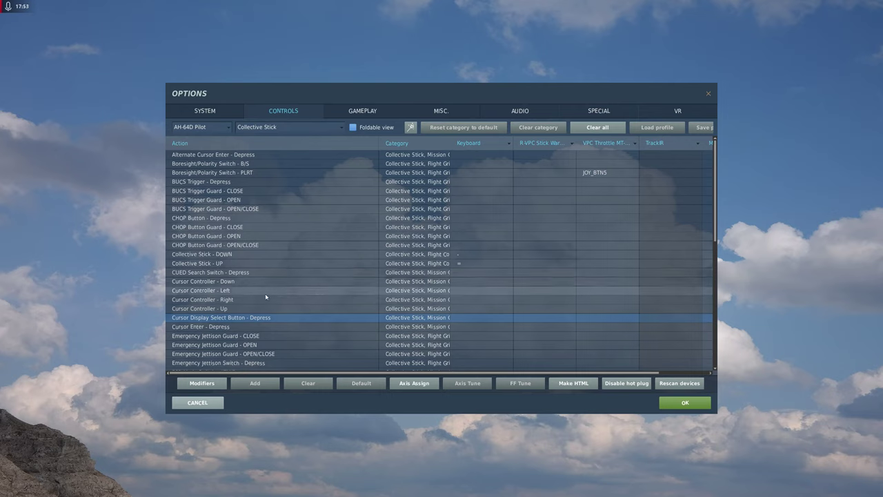
left_click(204, 327)
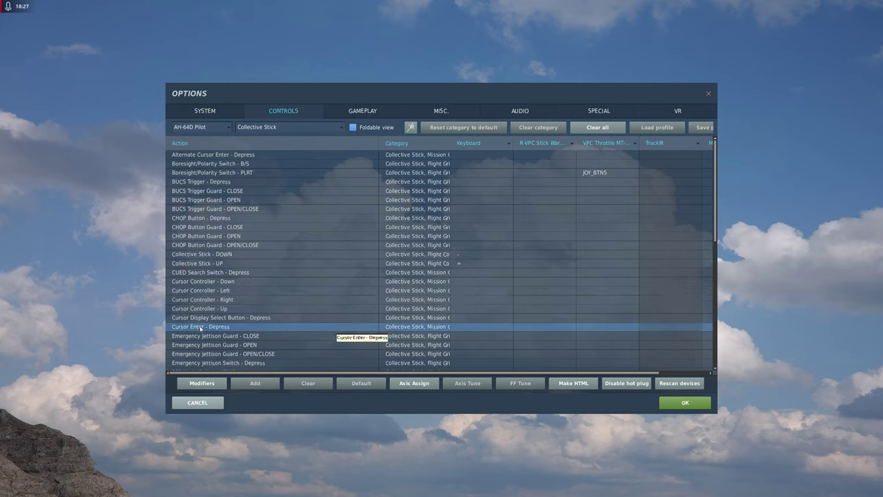
left_click(531, 329)
double_click(533, 325)
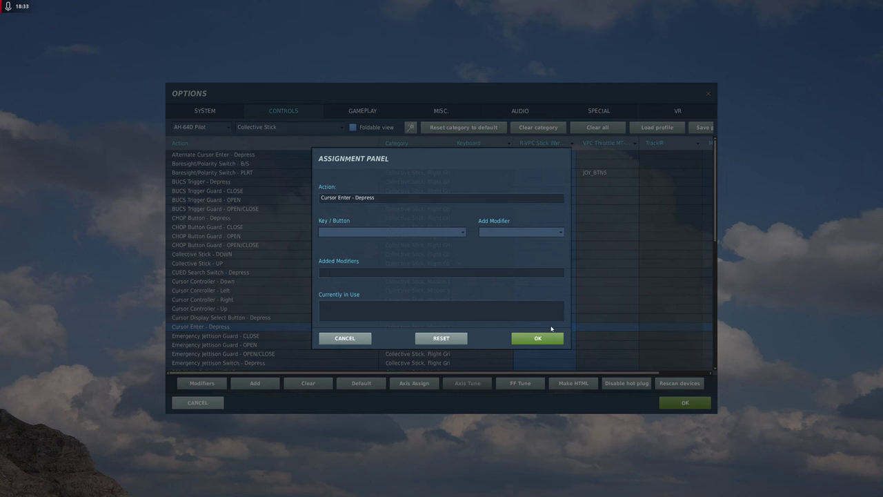
left_click(536, 336)
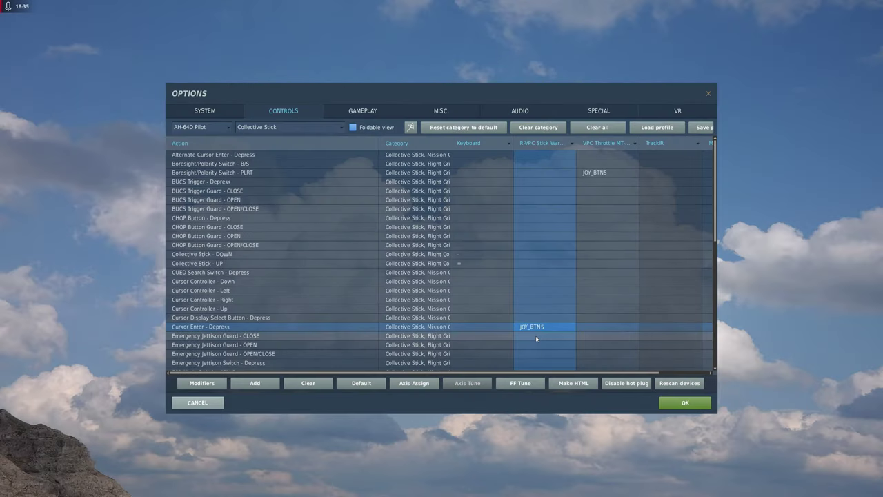
- Bind NVS Select Switch - PNVS to JOY_BTN5 on the VPC Throttle
scroll(369, 279, "down", 3)
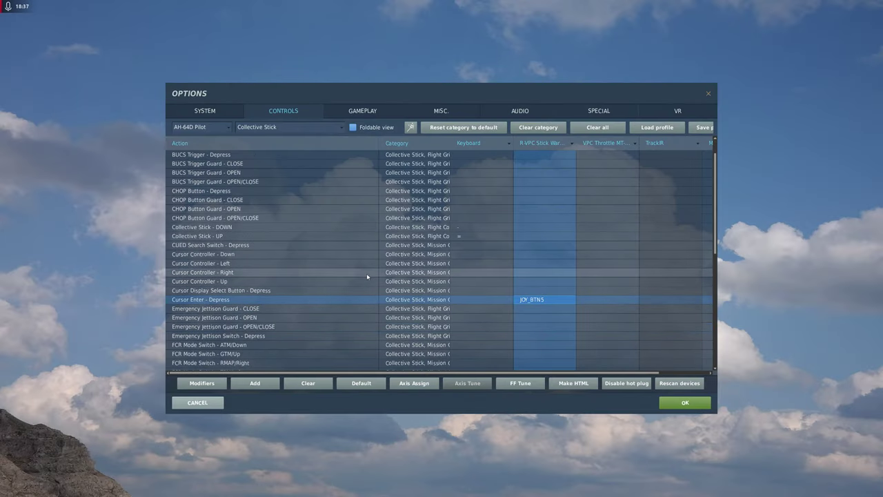
scroll(359, 272, "down", 3)
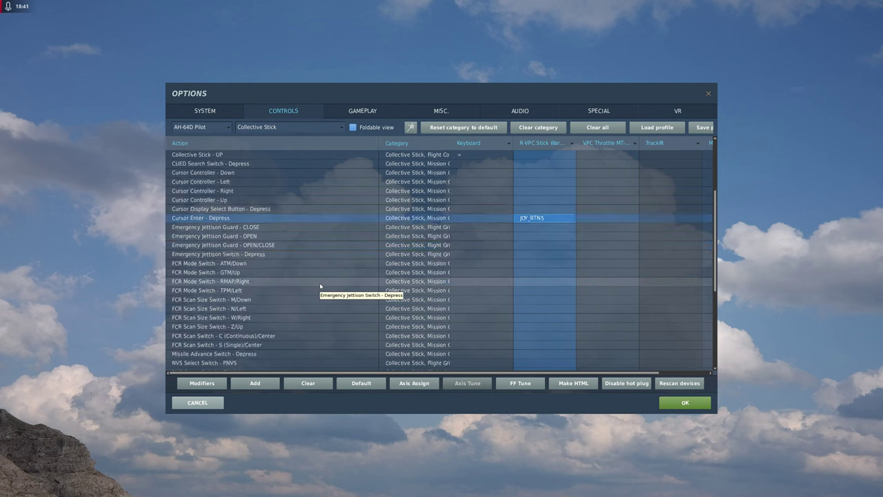
scroll(320, 286, "down", 1)
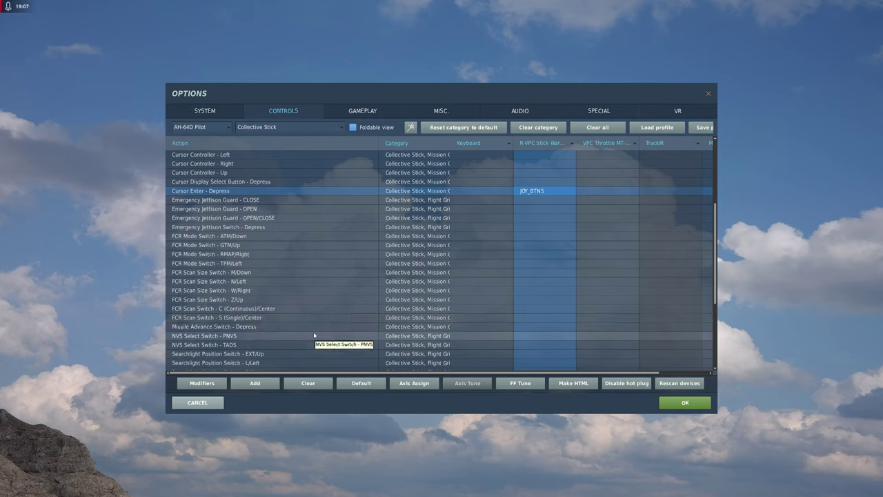
left_click(269, 336)
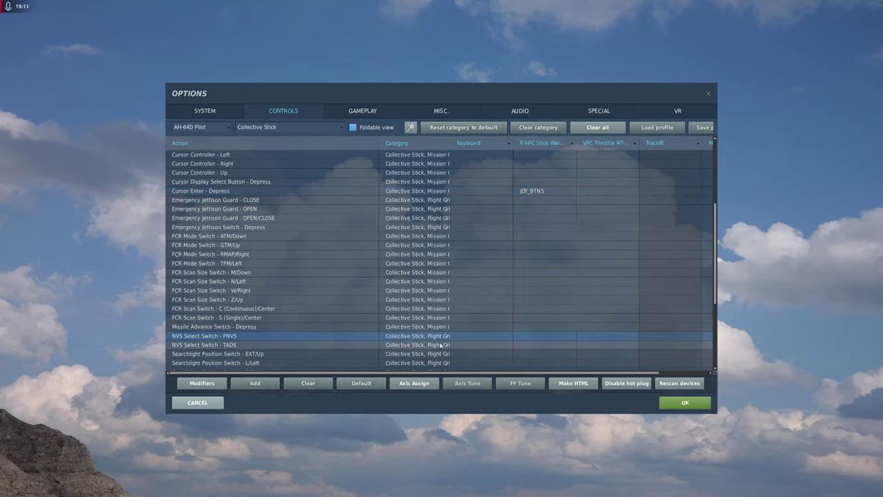
left_click(599, 339)
double_click(599, 338)
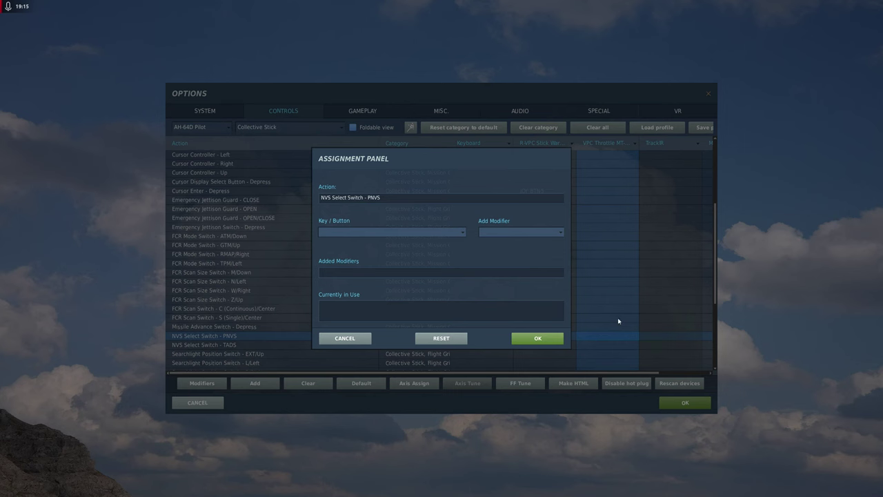
left_click(545, 339)
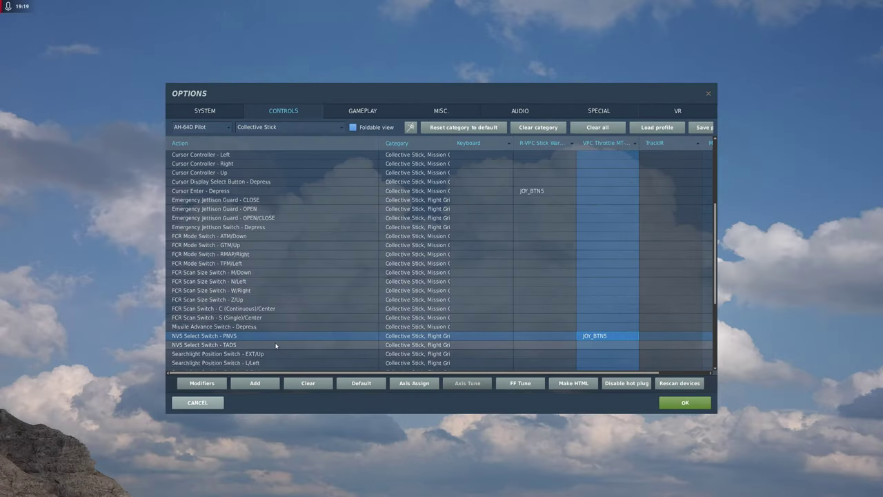
- Bind NVS Select Switch - TADS to JOY_BTN7 on the VPC Throttle
left_click(594, 344)
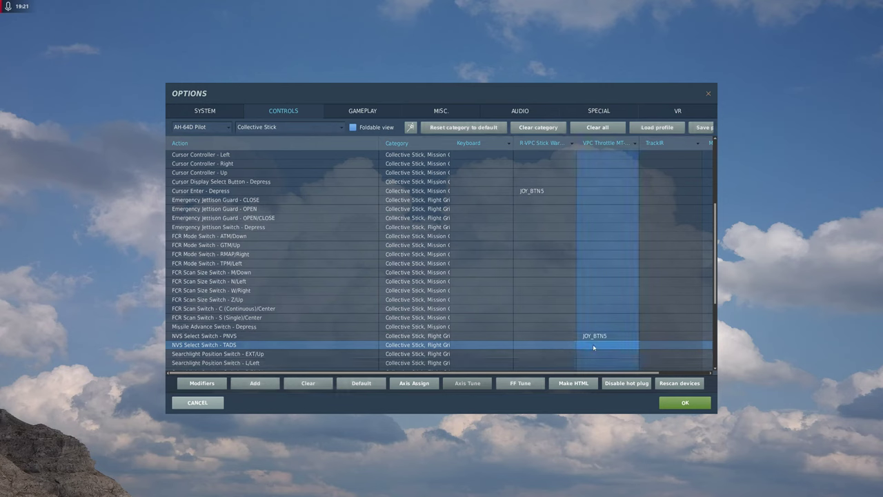
double_click(593, 345)
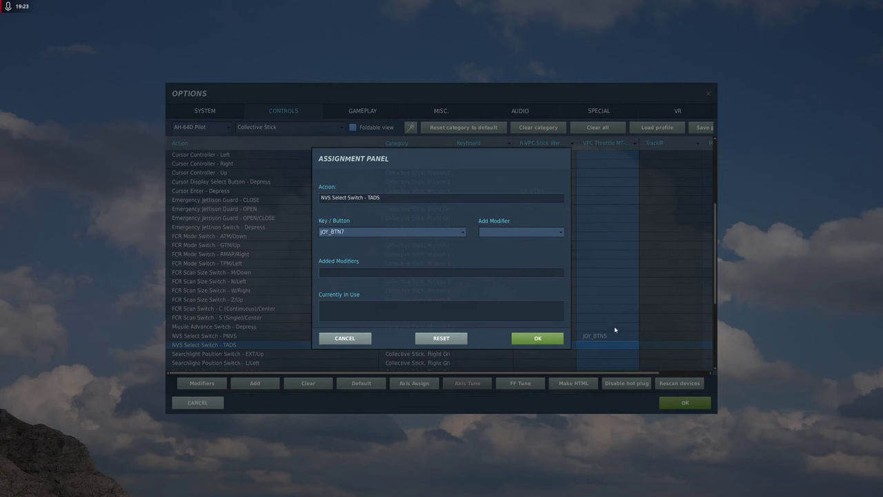
left_click(538, 338)
- Bind Stabilator Control Switch - Depress to JOY_BTN27 on the VPC Throttle
scroll(492, 329, "down", 3)
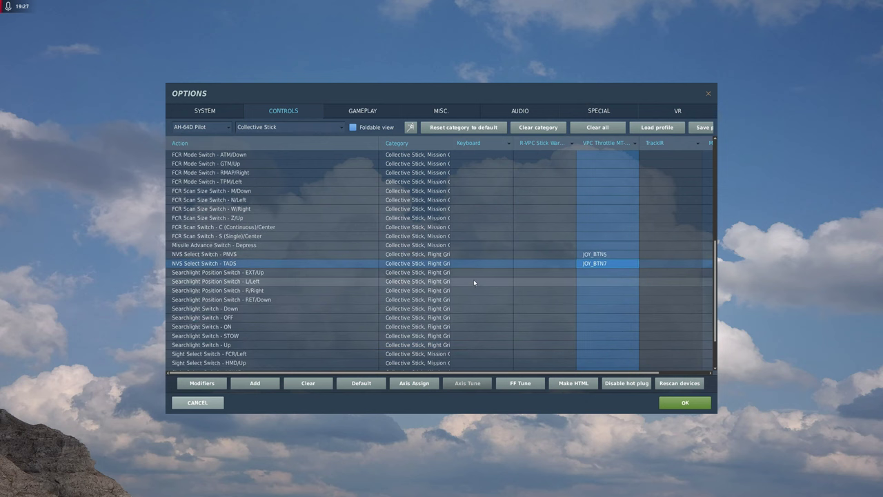
scroll(469, 283, "down", 1)
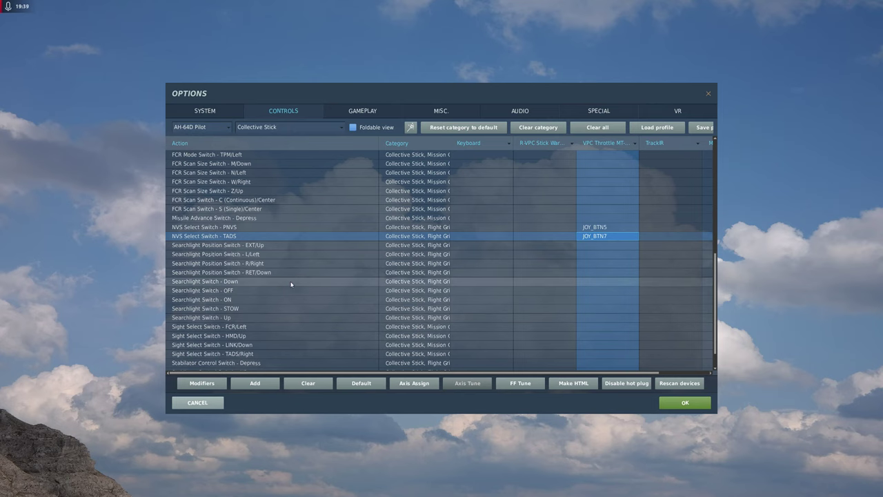
scroll(290, 285, "down", 1)
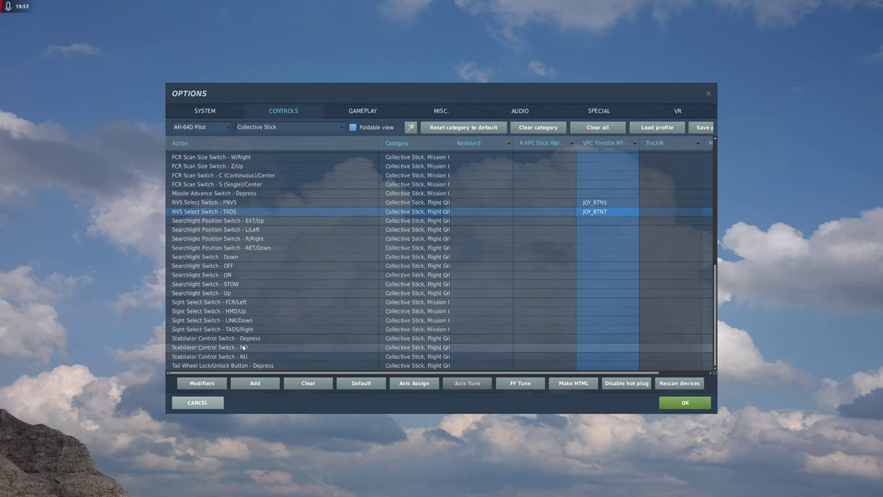
left_click(253, 339)
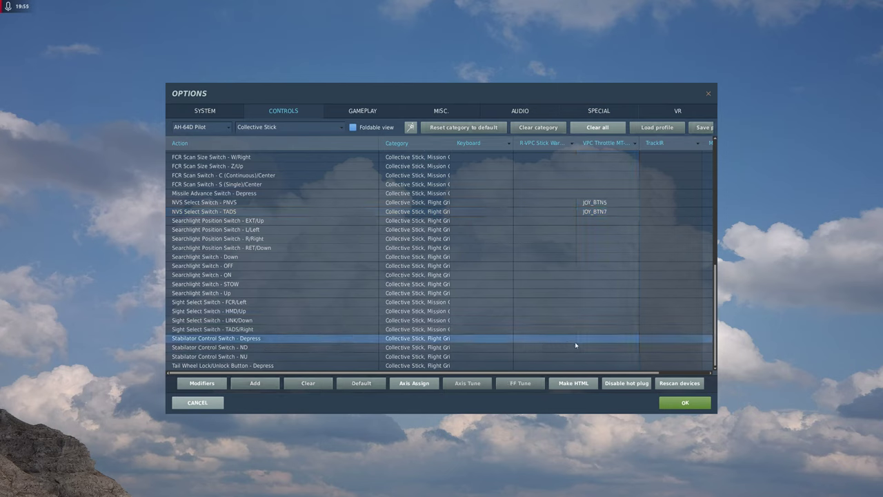
left_click(614, 342)
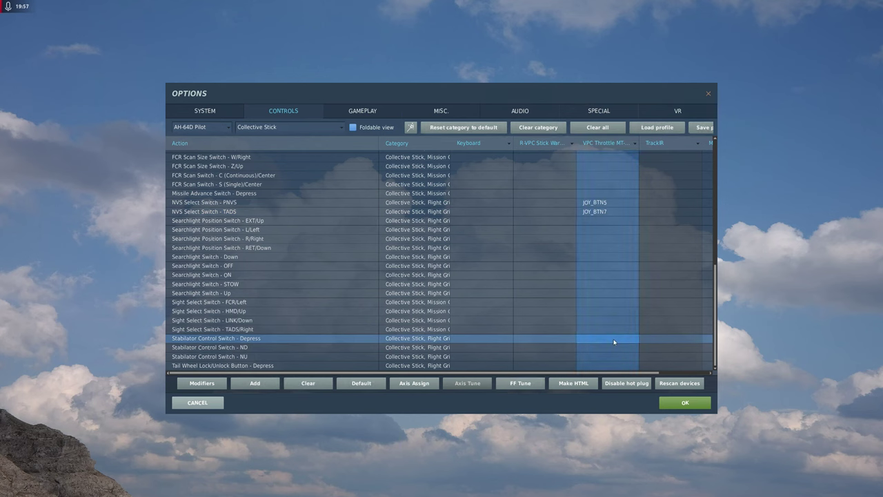
double_click(614, 341)
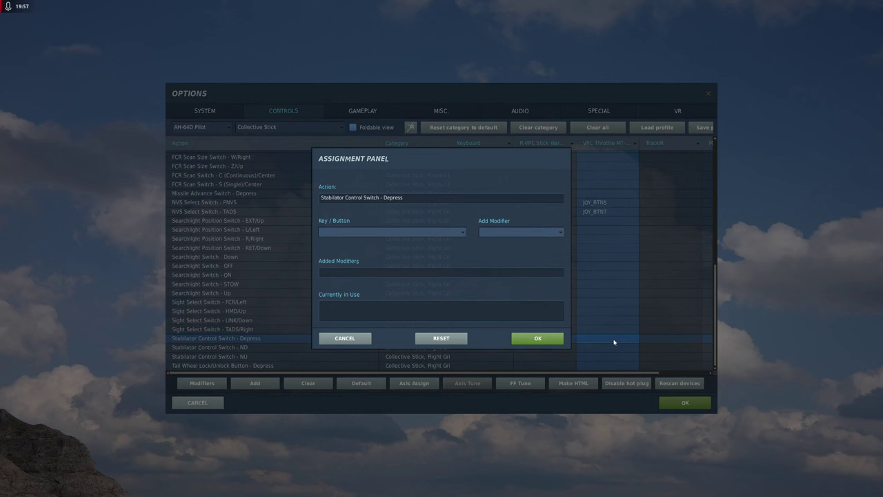
left_click(552, 338)
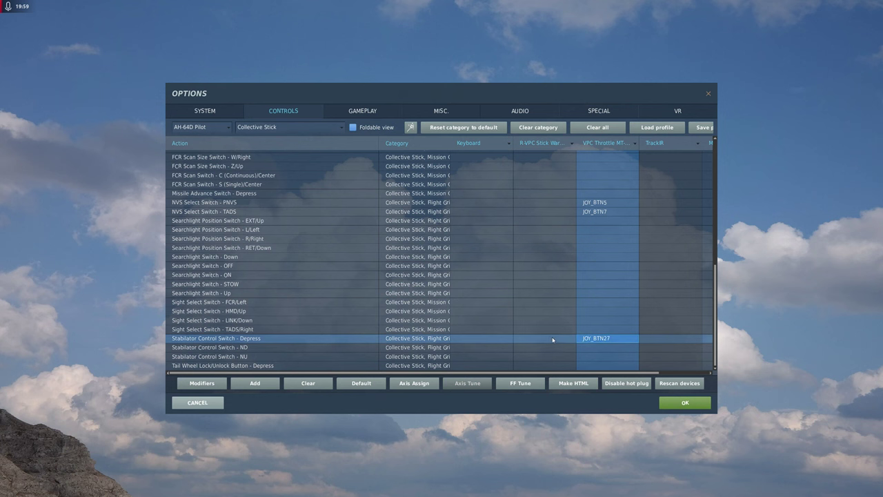
- Bind Stabilator Control Switch - ND to JOY_BTN28 and Stabilator Control Switch - NU to JOY_BTN30 on the VPC Throttle
double_click(600, 349)
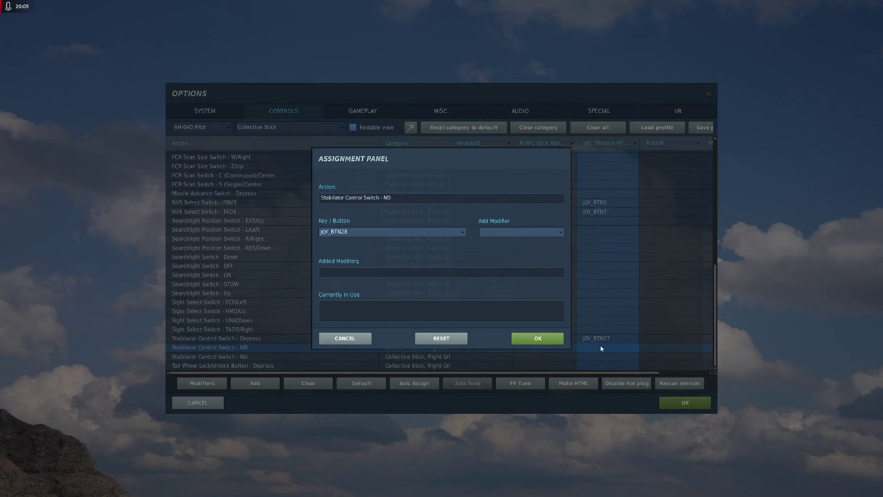
left_click(548, 338)
left_click(316, 356)
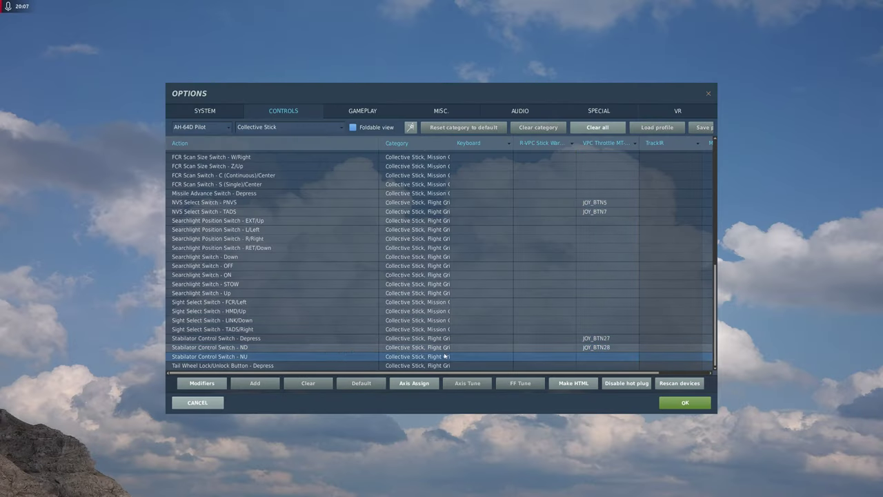
double_click(615, 358)
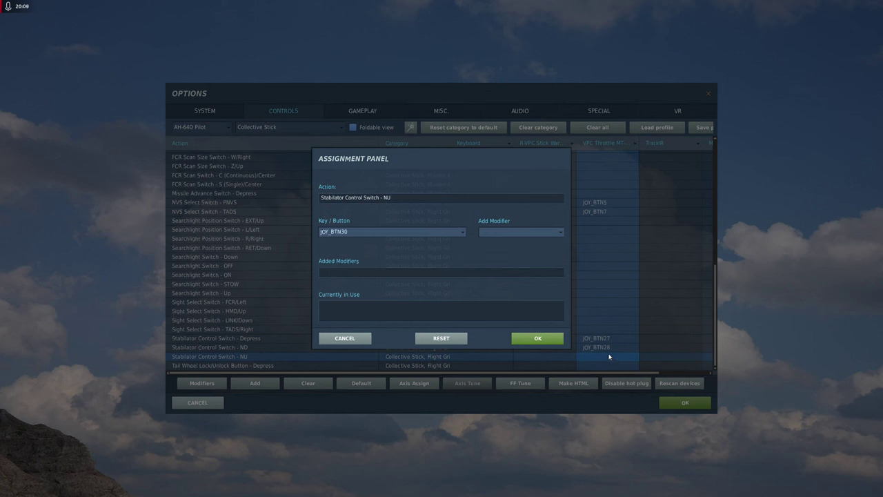
left_click(537, 338)
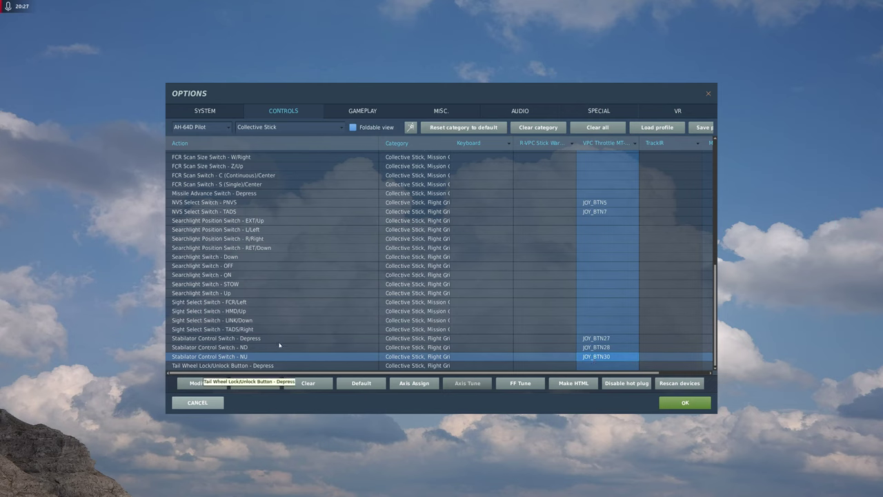
- Bind Tail Wheel Lock/Unlock Button - Depress to JOY_BTN32 on the VPC Throttle
left_click(598, 366)
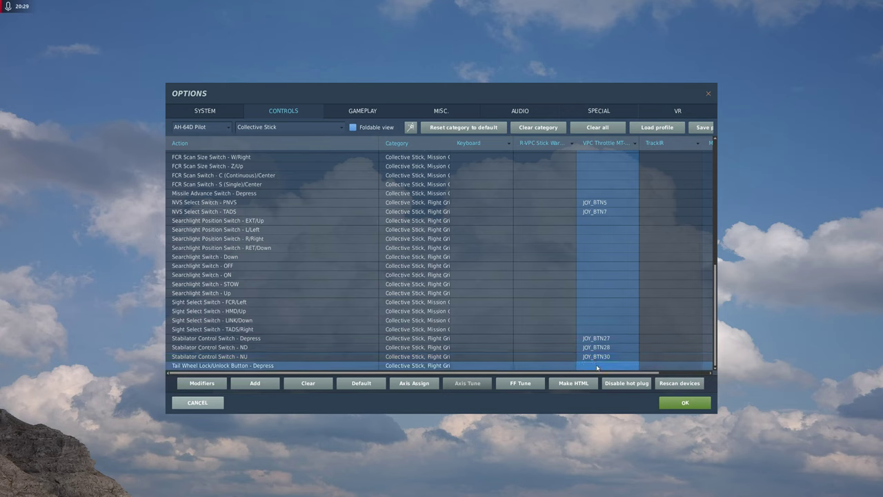
double_click(598, 367)
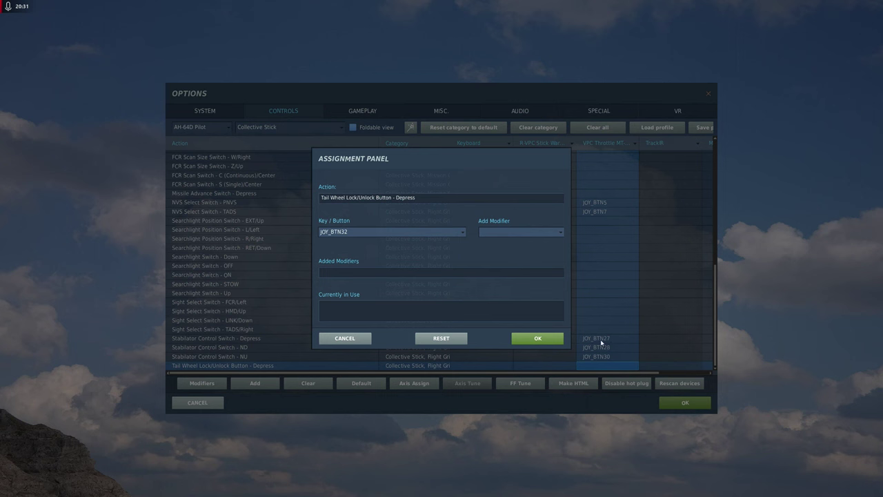
left_click(545, 338)
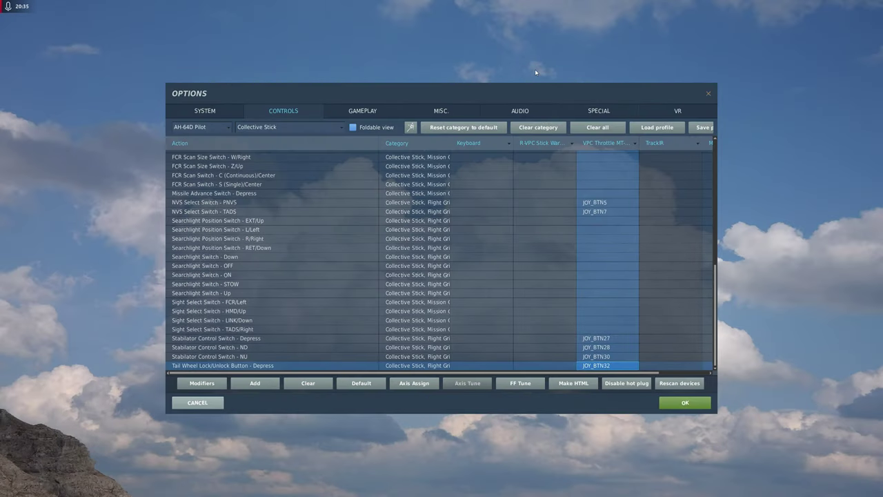
- Show the AH-64D Pilot's Cyclic Stick commands and clear that category's bindings for the R-VPC Stick
left_click(256, 127)
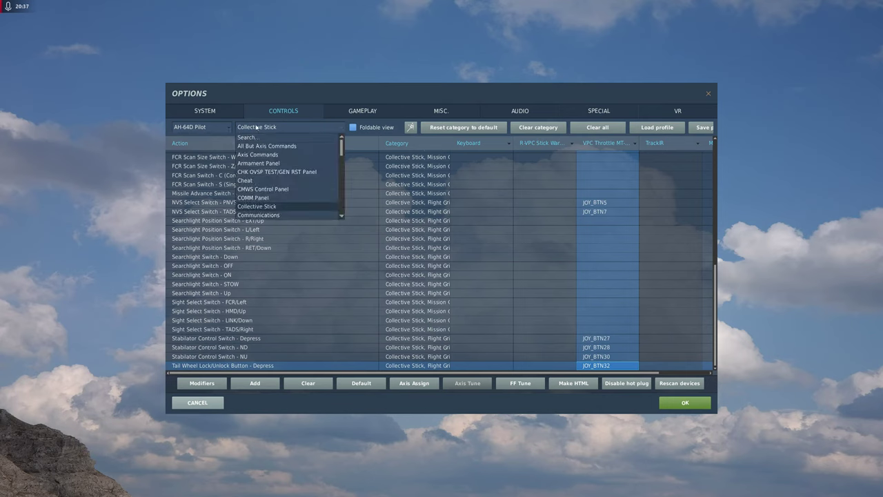
scroll(273, 176, "down", 1)
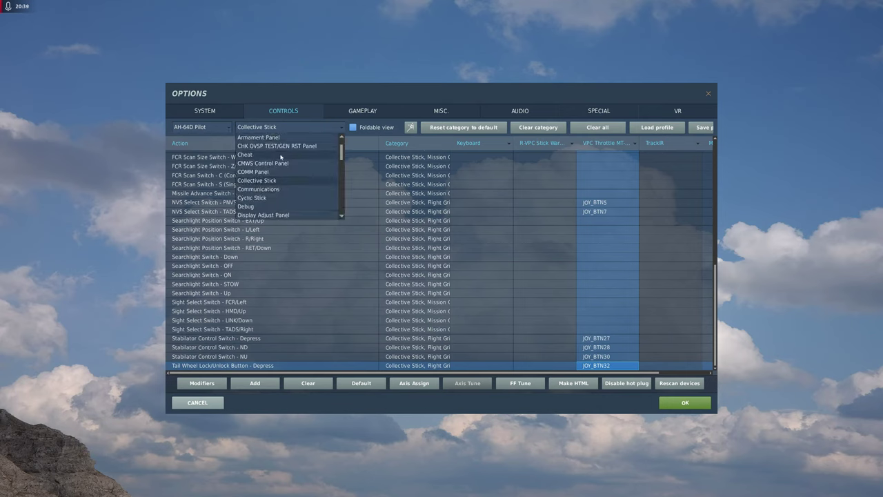
left_click(261, 199)
left_click(550, 258)
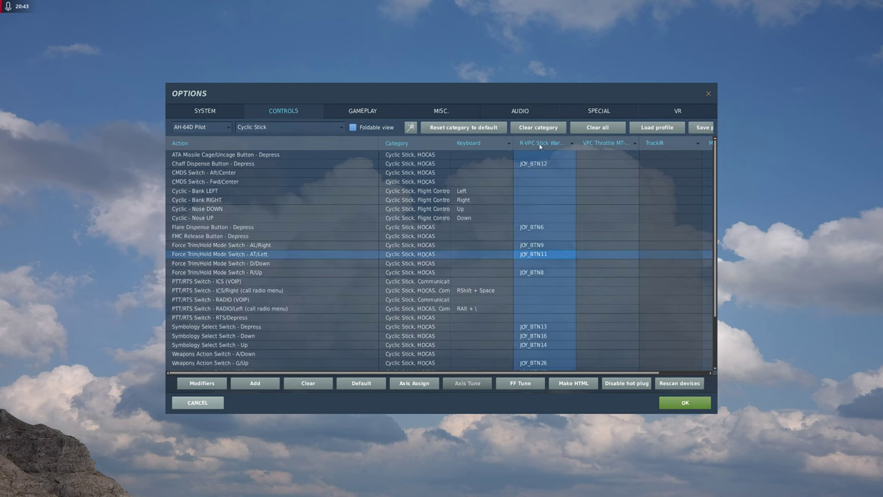
left_click(538, 127)
left_click(432, 268)
- Clear the Cyclic Stick category's bindings for the VPC Throttle
left_click(593, 208)
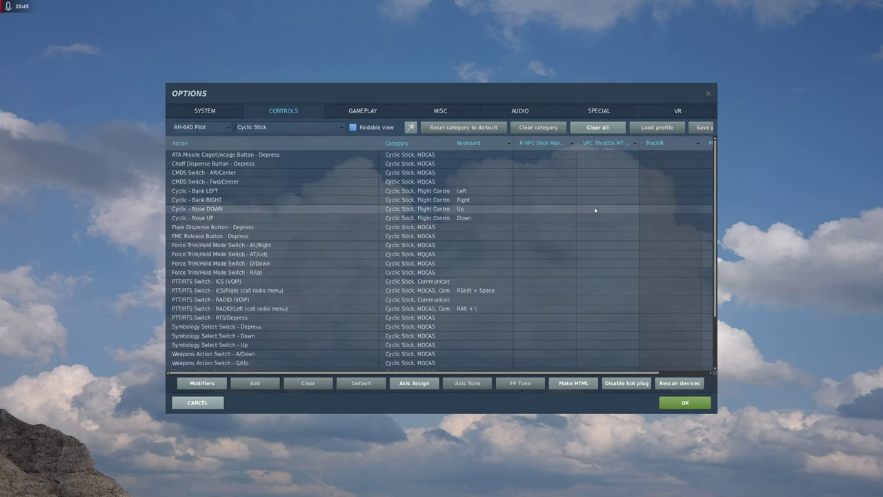
left_click(538, 127)
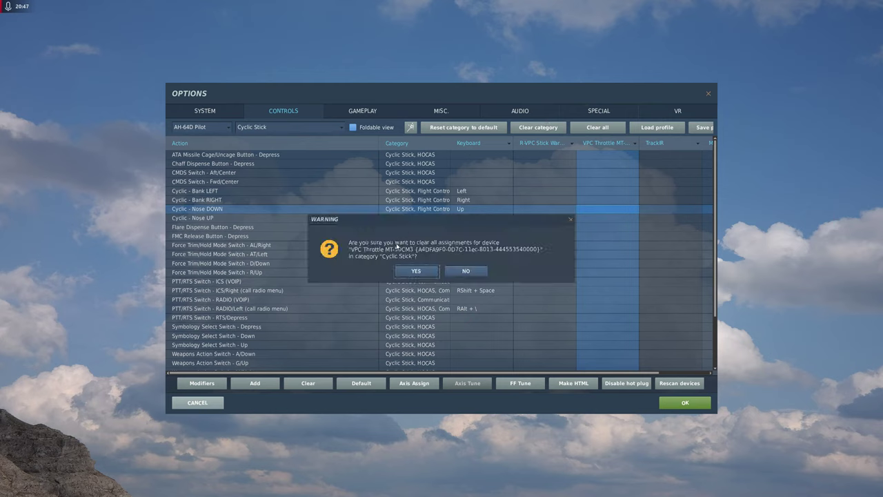
left_click(414, 270)
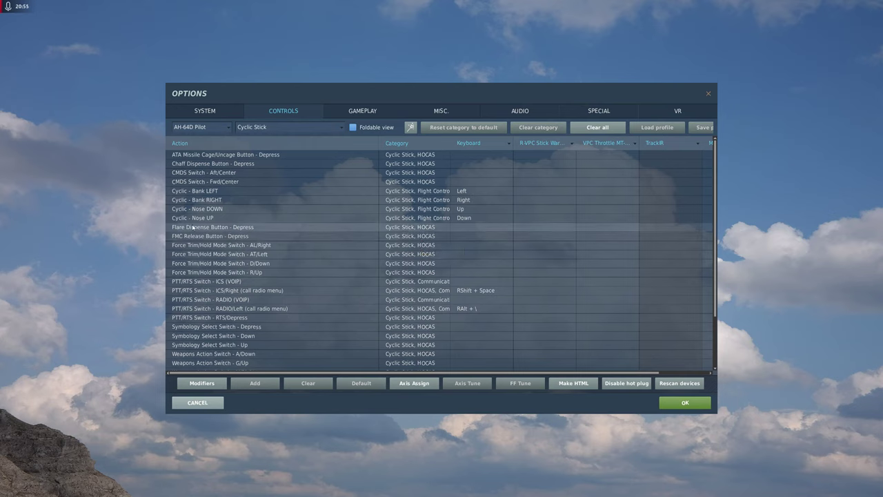
- Bind Chaff Dispense Button - Depress to JOY_BTN12 on the R-VPC Stick
left_click(242, 163)
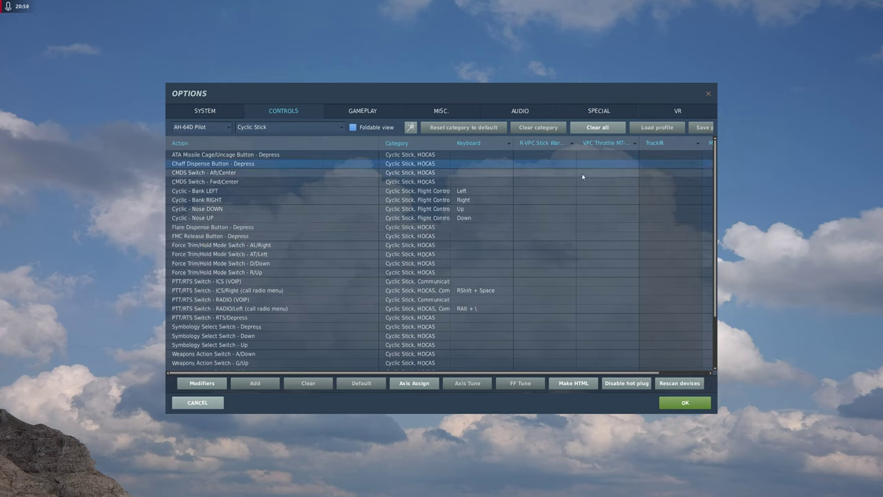
left_click(552, 165)
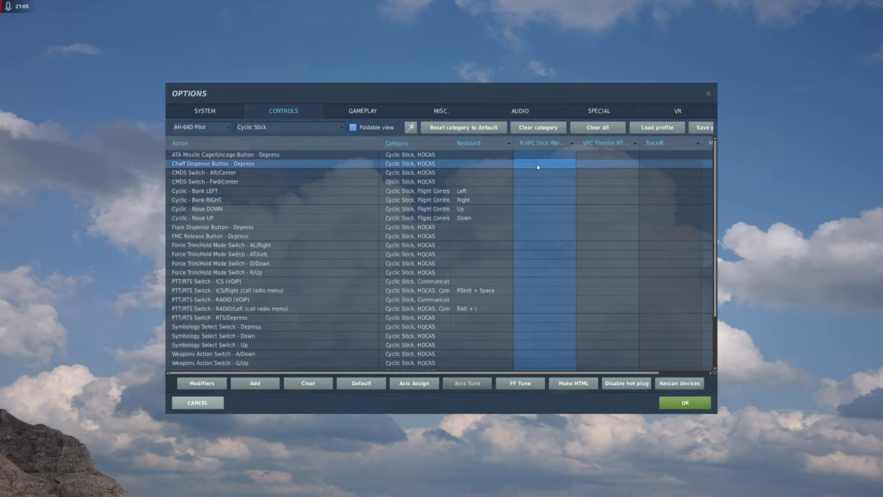
double_click(540, 166)
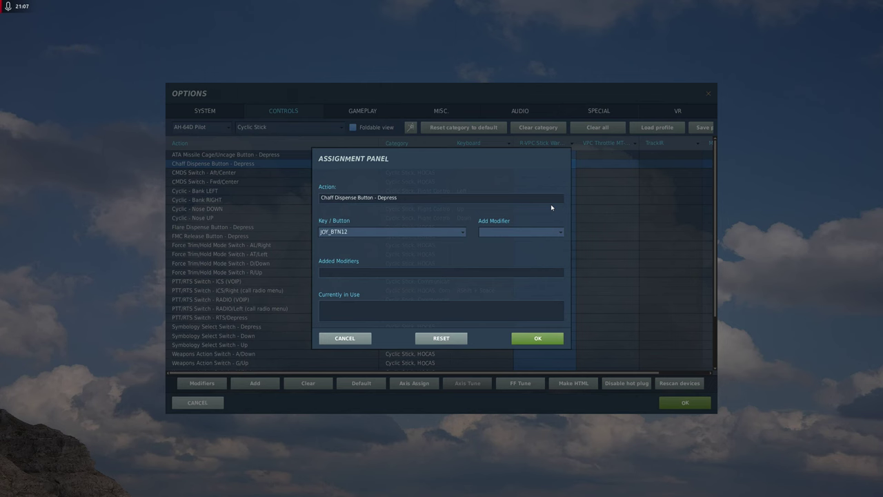
left_click(537, 338)
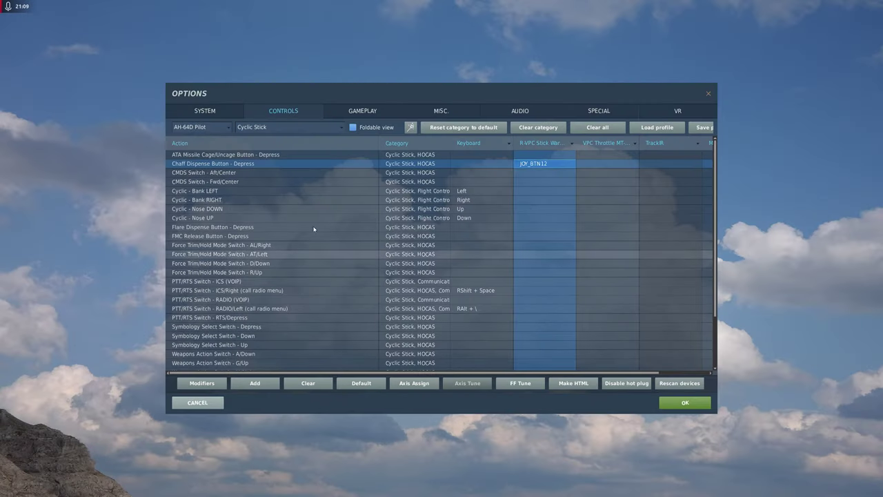
- Bind Flare Dispense Button - Depress to JOY_BTN6 on the R-VPC Stick
left_click(223, 226)
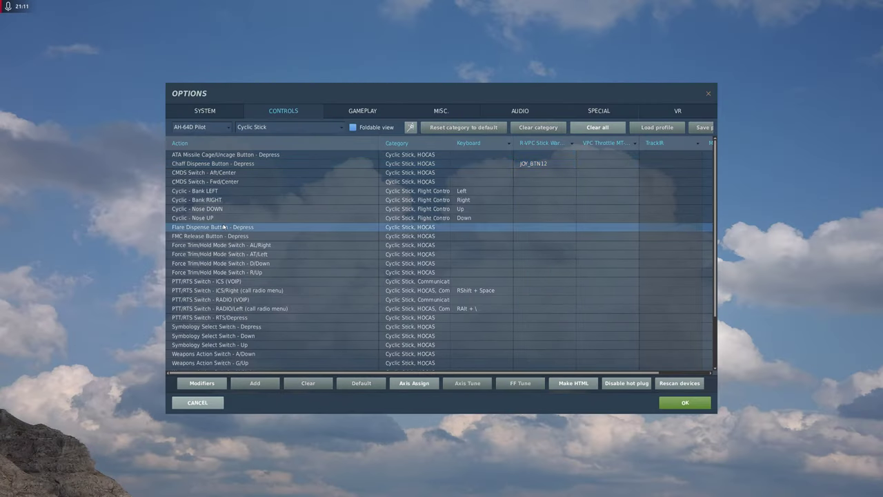
left_click(545, 228)
double_click(540, 229)
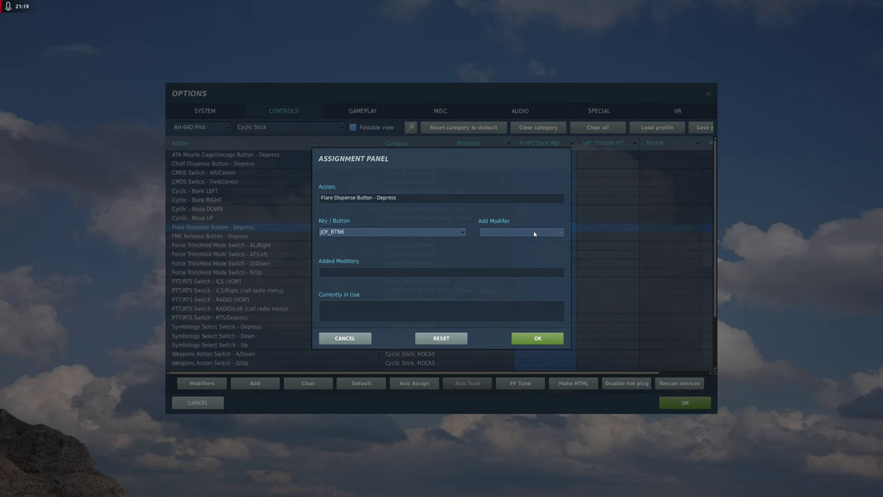
left_click(537, 337)
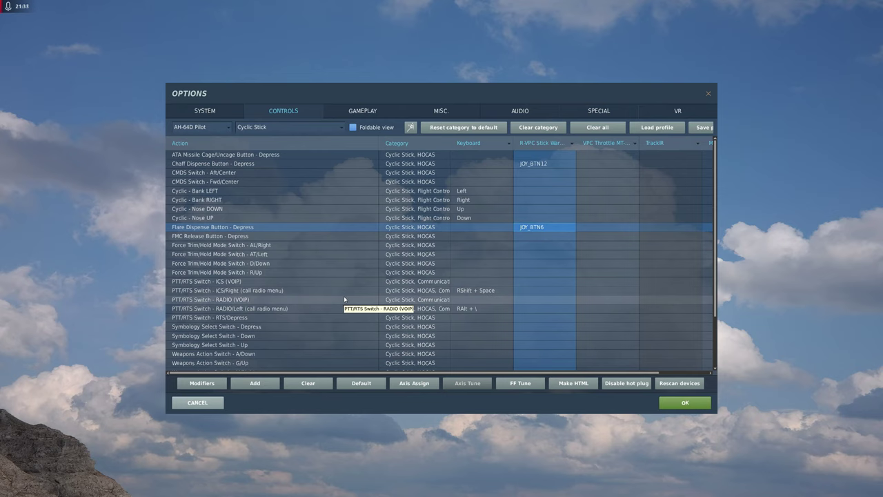
- On the R-VPC Stick, bind Force Trim/Hold Mode Switch - AL/Right to JOY_BTN9 and AT/Left to JOY_BTN11
left_click(275, 246)
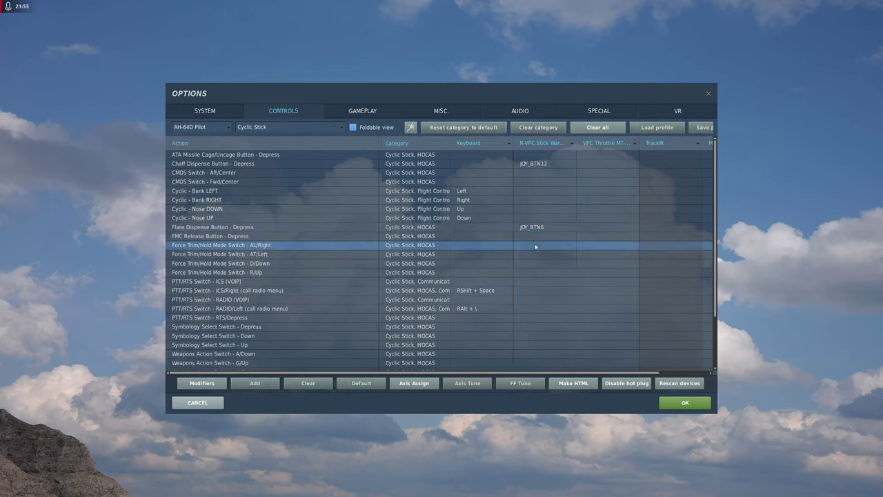
double_click(536, 247)
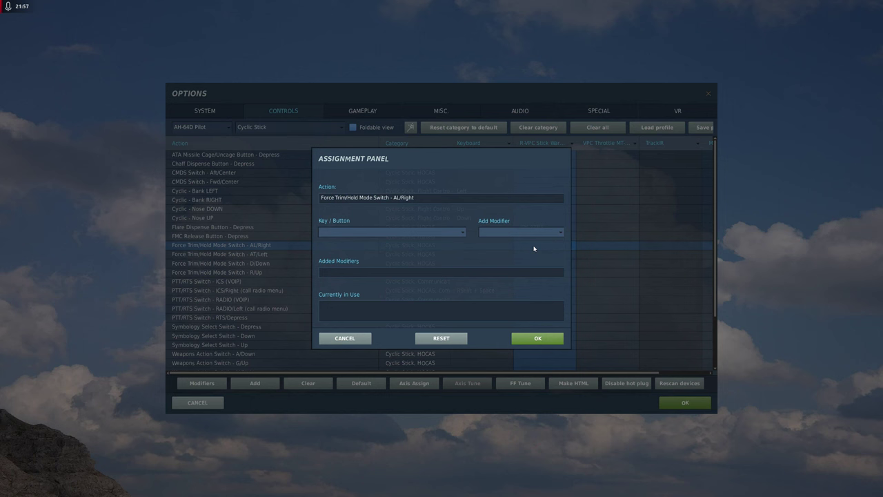
left_click(535, 338)
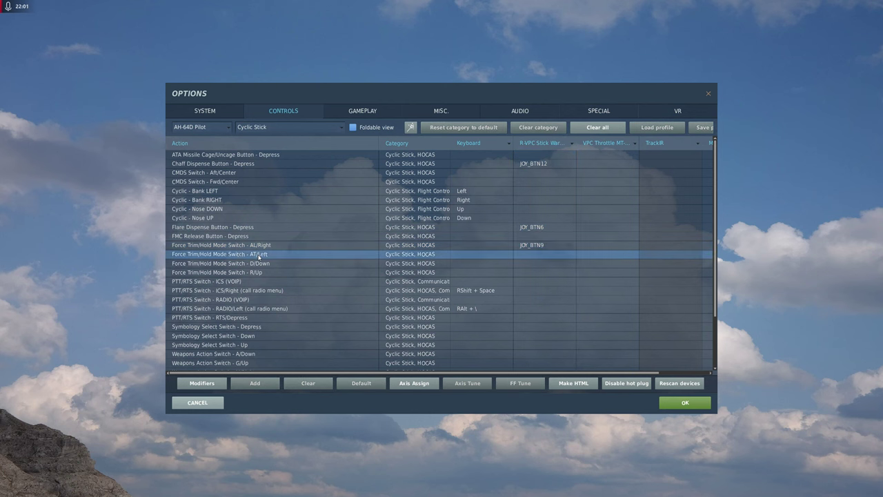
left_click(531, 256)
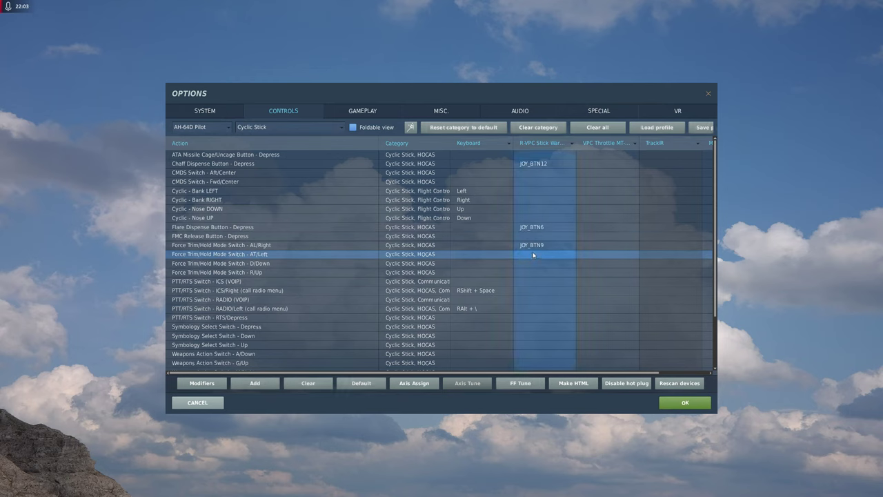
double_click(531, 258)
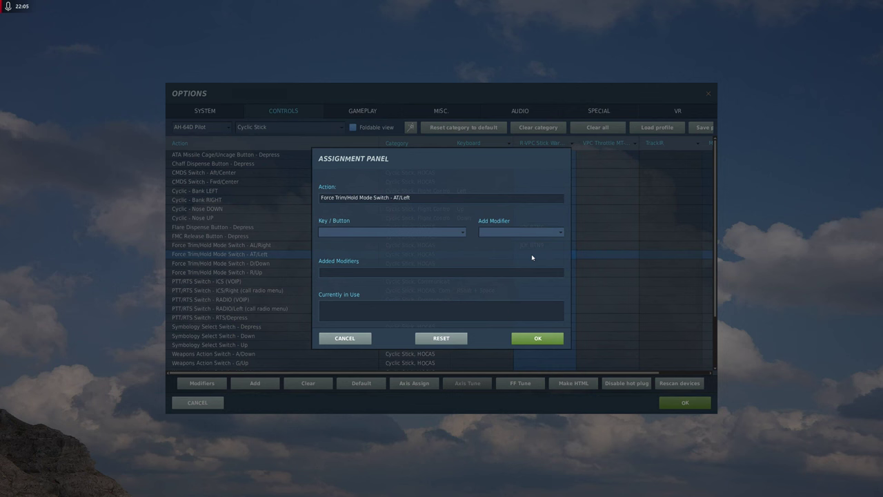
left_click(535, 339)
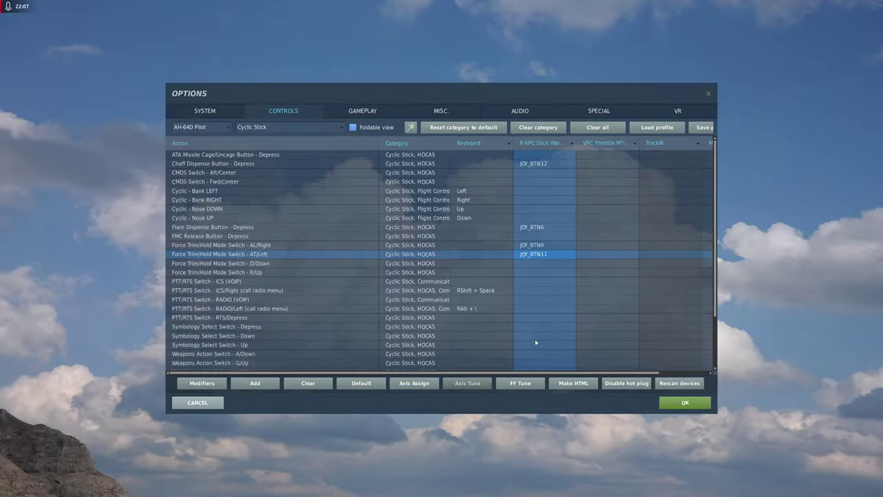
- Bind Force Trim/Hold Mode Switch - R/Up to JOY_BTN8 on the R-VPC Stick
left_click(282, 264)
left_click(284, 274)
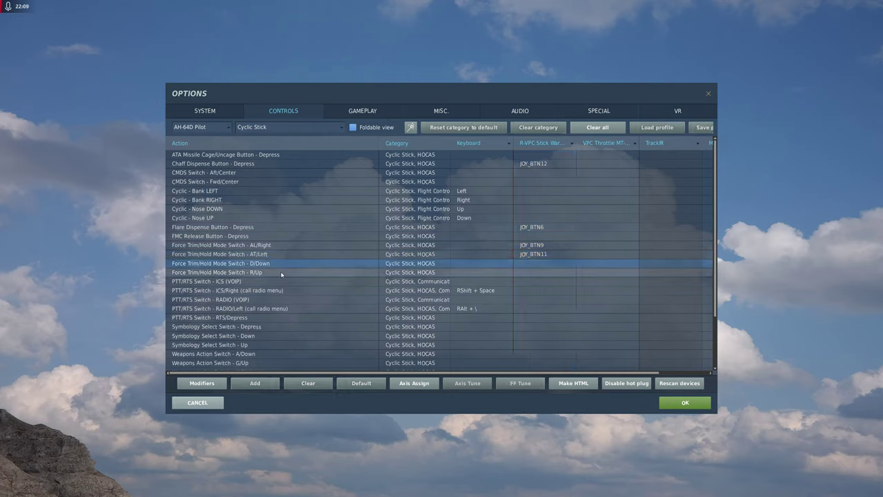
double_click(540, 274)
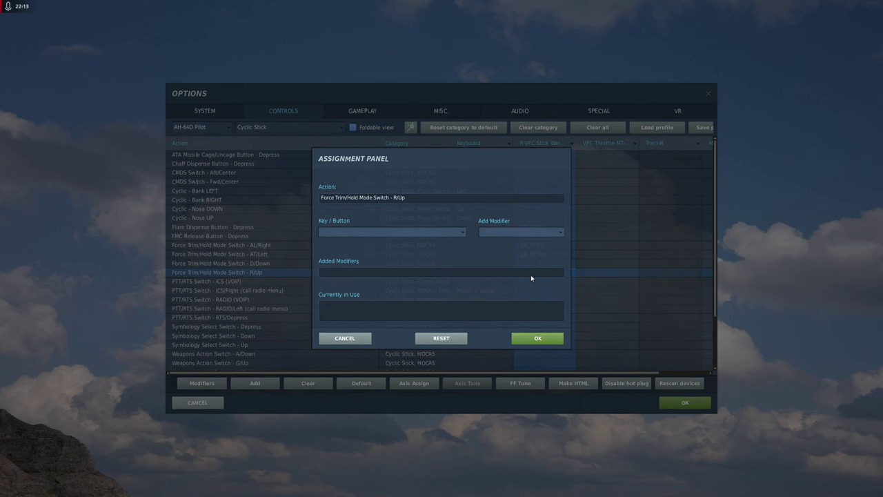
left_click(530, 338)
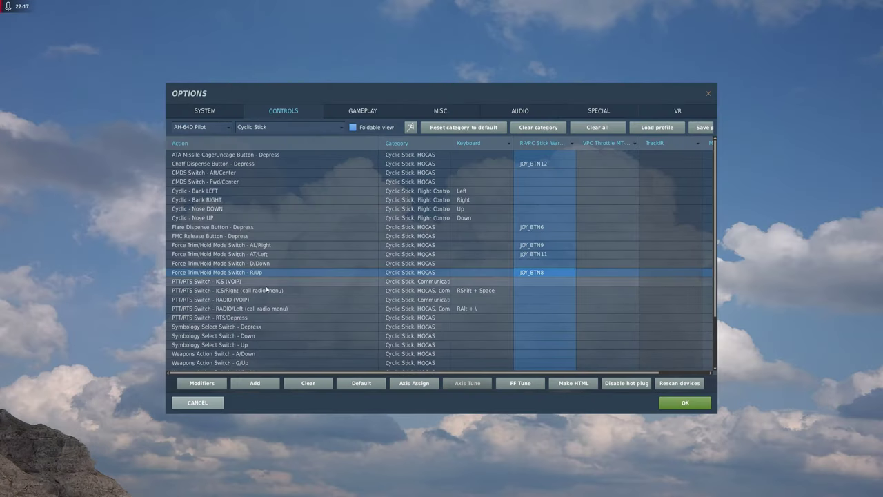
- Bind Symbology Select Switch - Depress to JOY_BTN13 on the R-VPC Stick
scroll(296, 307, "down", 1)
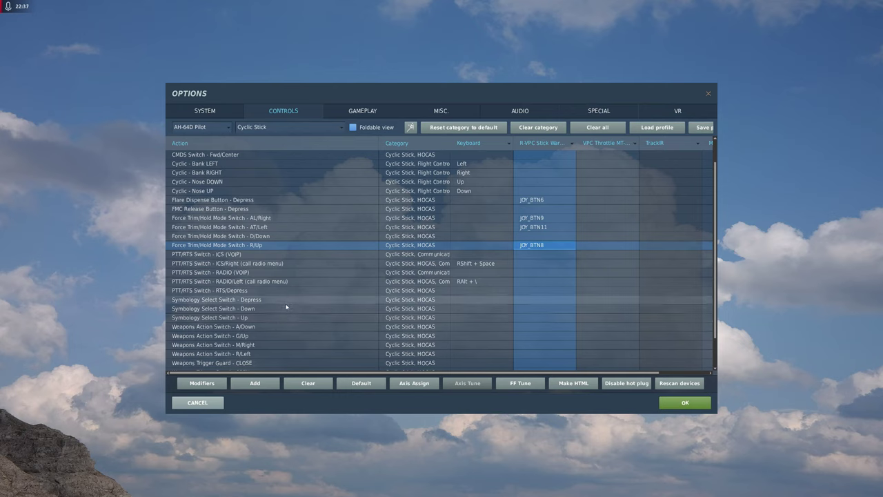
left_click(284, 301)
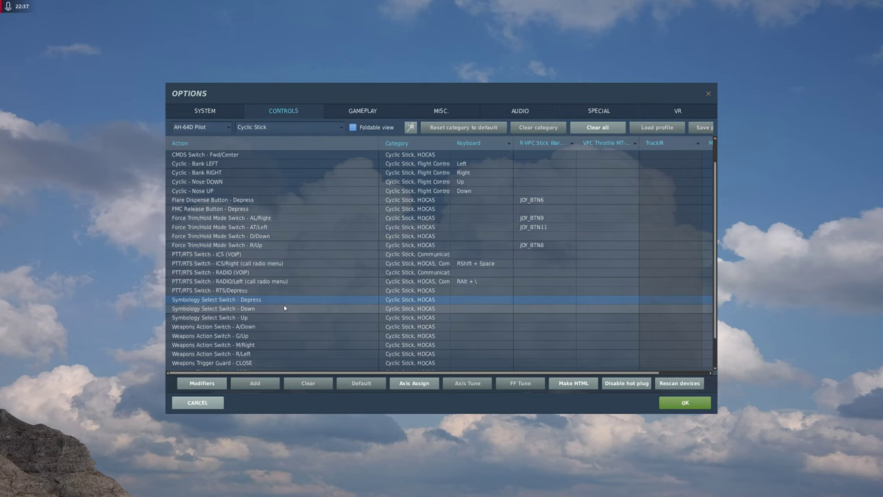
left_click(536, 301)
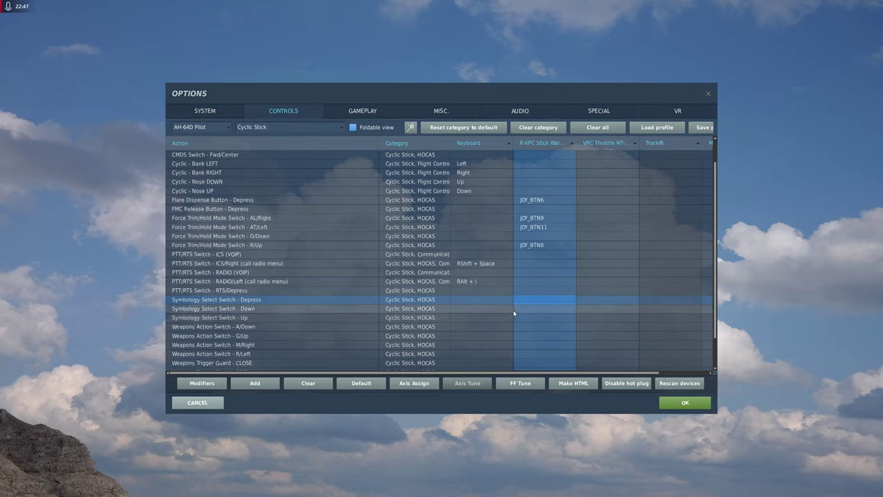
double_click(529, 302)
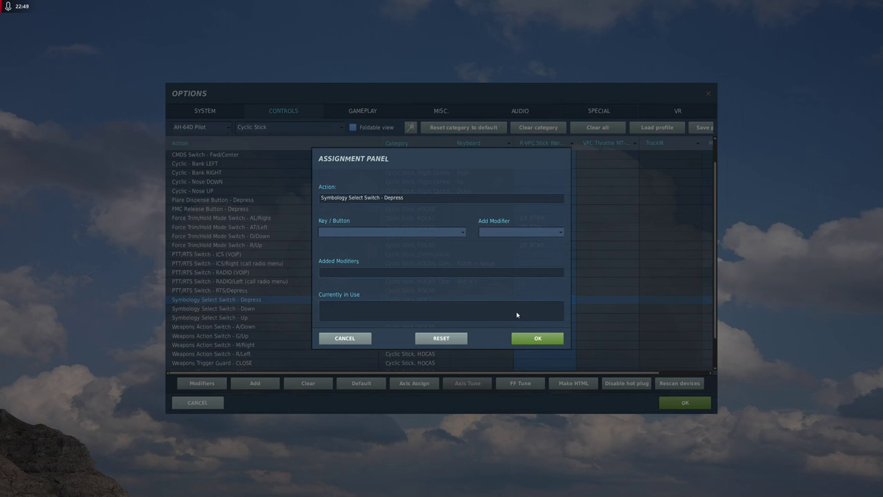
left_click(532, 337)
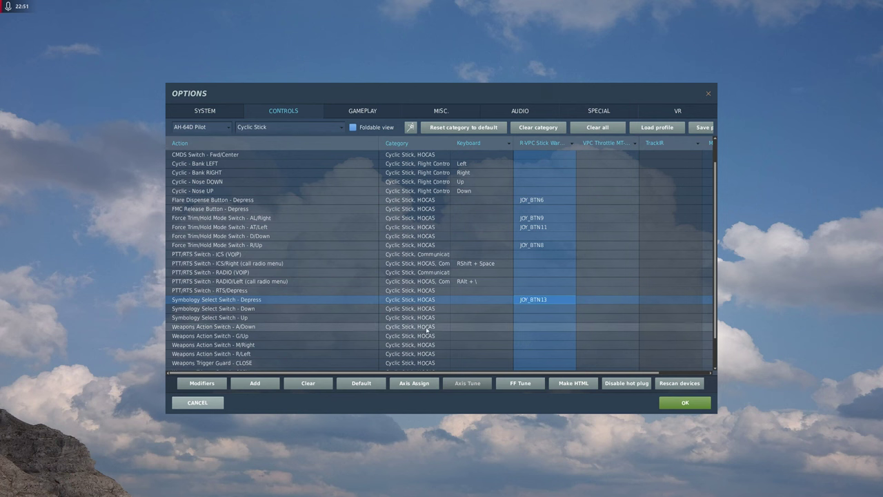
- On the R-VPC Stick, bind Symbology Select Switch - Down to JOY_BTN16 and Up to JOY_BTN14
left_click(228, 307)
double_click(527, 309)
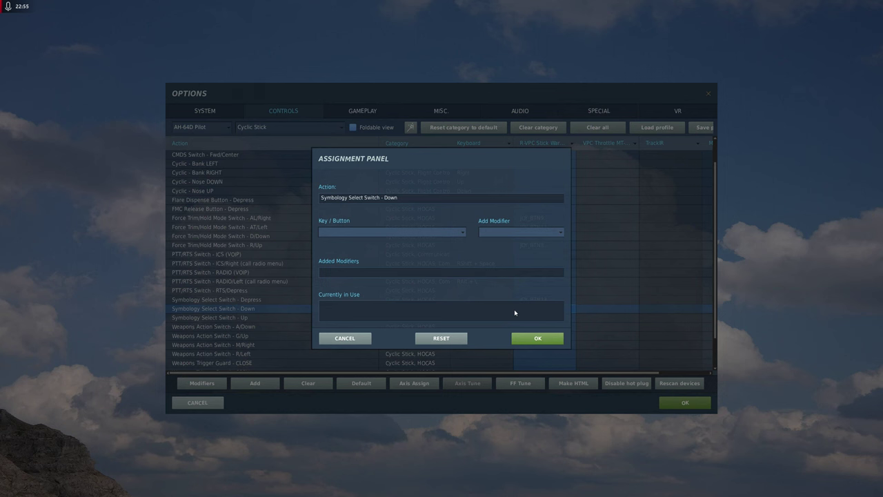
left_click(535, 338)
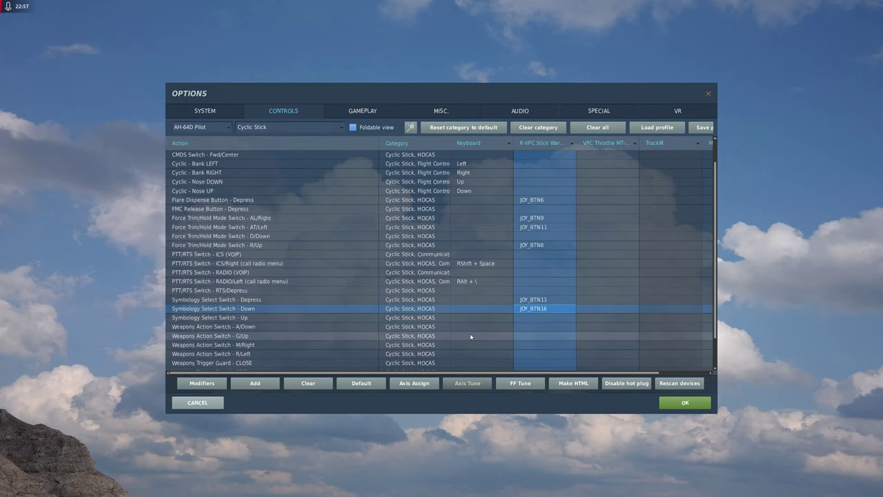
left_click(530, 315)
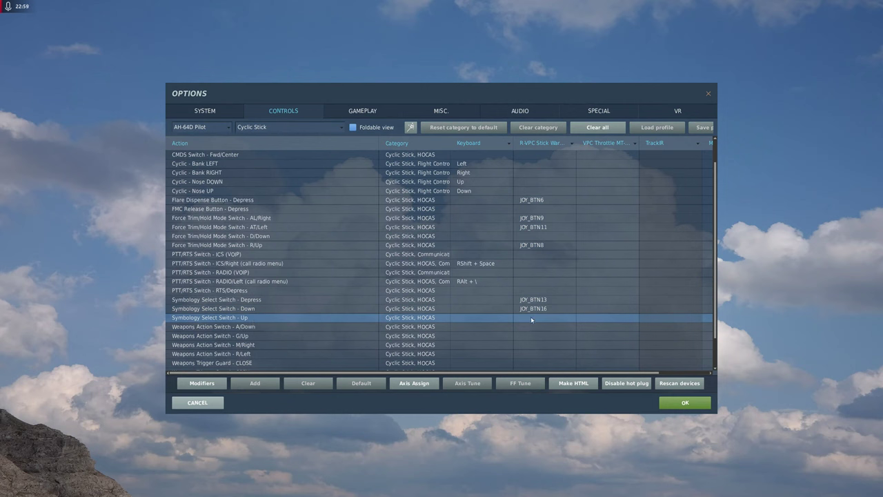
double_click(532, 318)
left_click(535, 338)
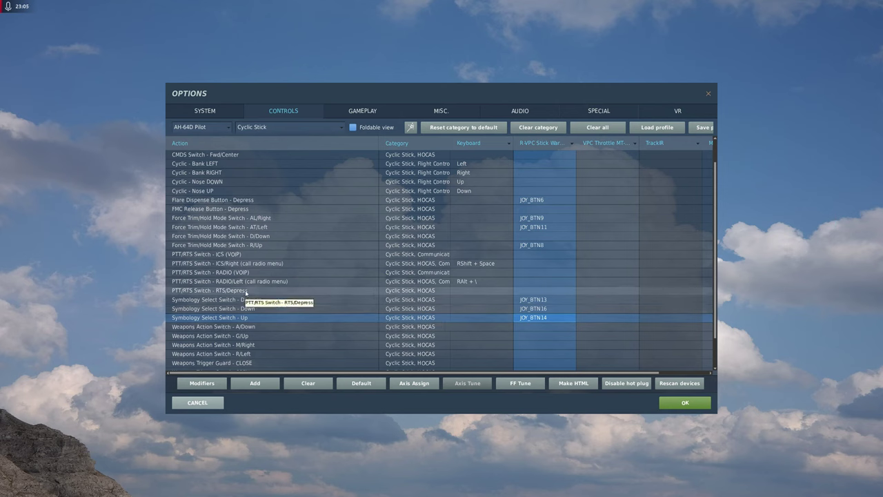
- Bind Weapons Action Switch - G/Up to JOY_BTN26 on the R-VPC Stick
scroll(254, 302, "down", 1)
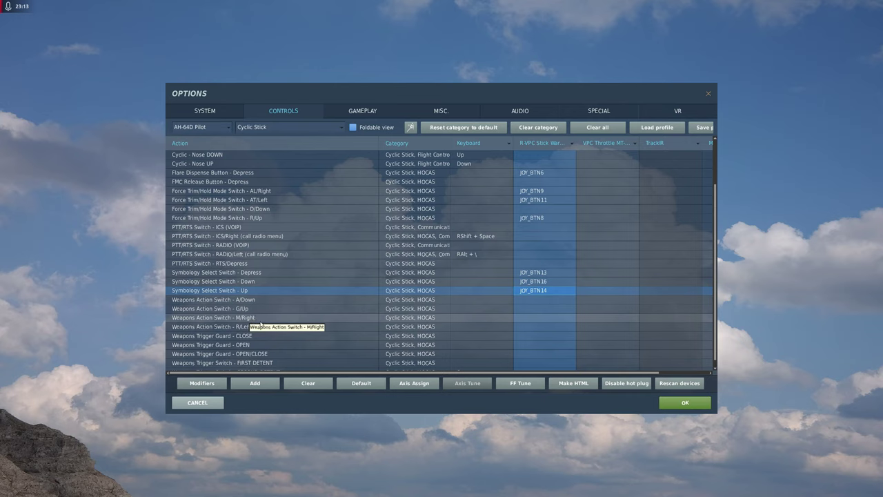
left_click(254, 309)
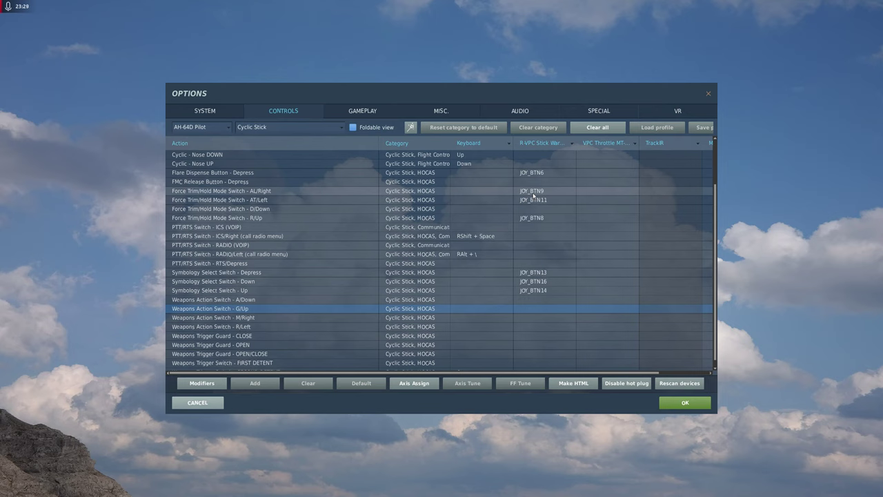
left_click(532, 311)
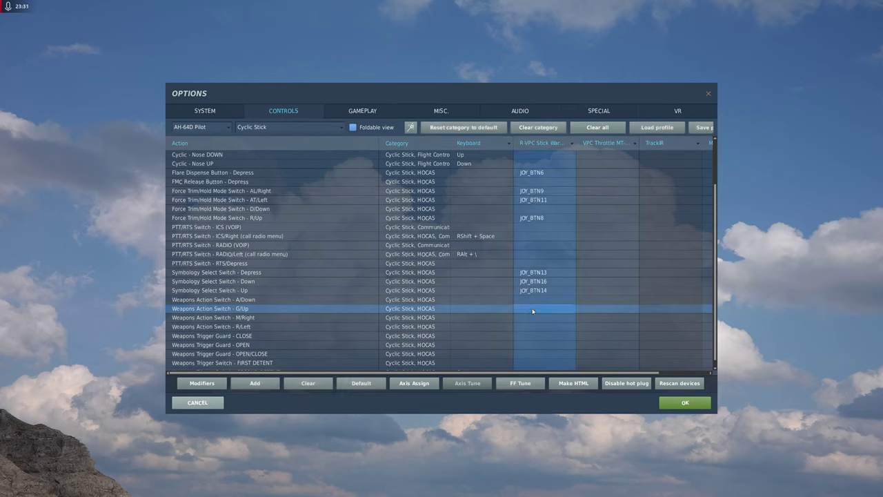
double_click(532, 311)
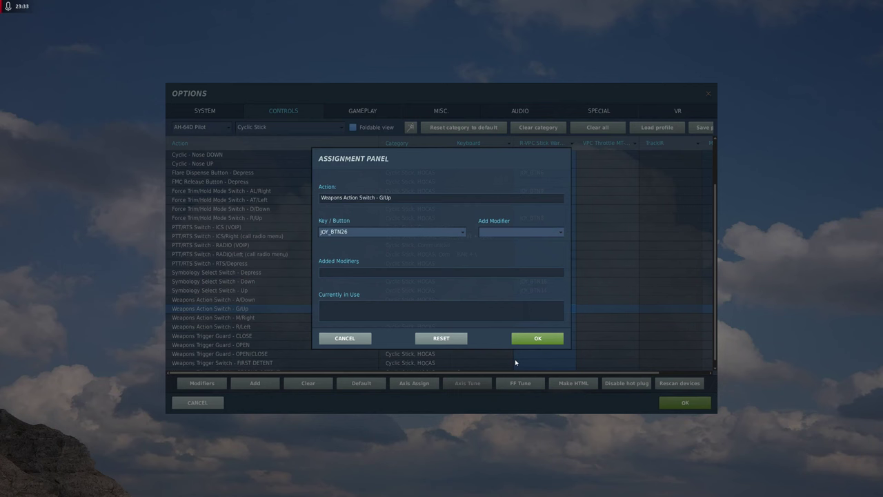
left_click(541, 338)
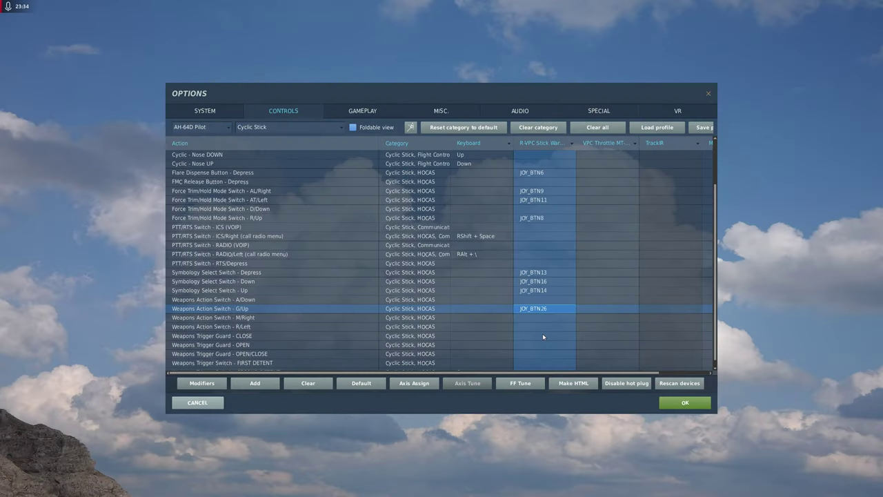
- On the R-VPC Stick, bind Weapons Action Switch - M/Right to JOY_BTN27 and R/Left to JOY_BTN29
left_click(253, 319)
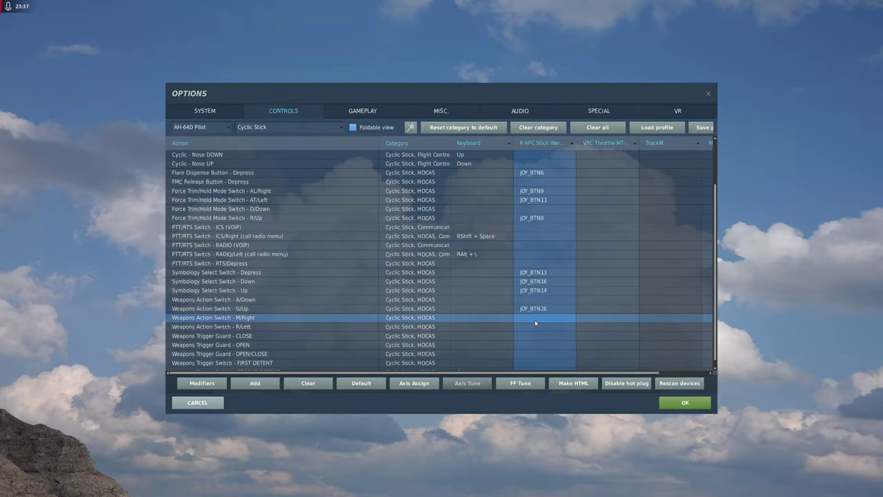
double_click(535, 322)
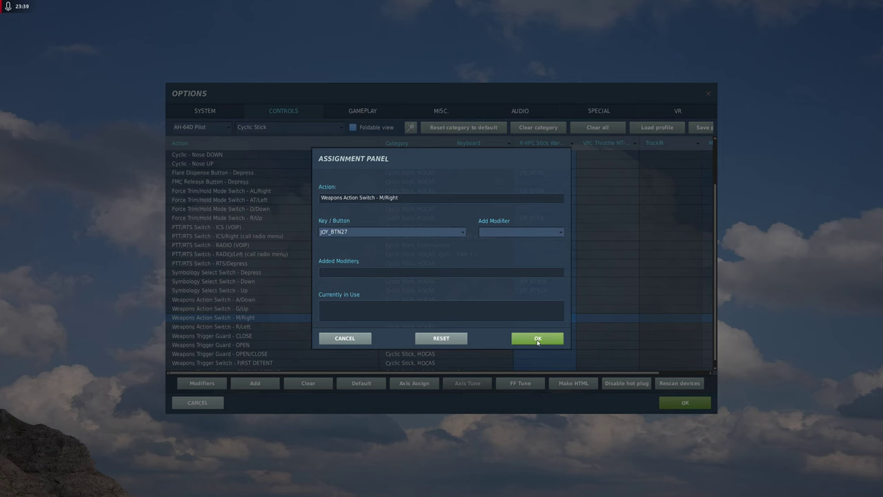
left_click(537, 337)
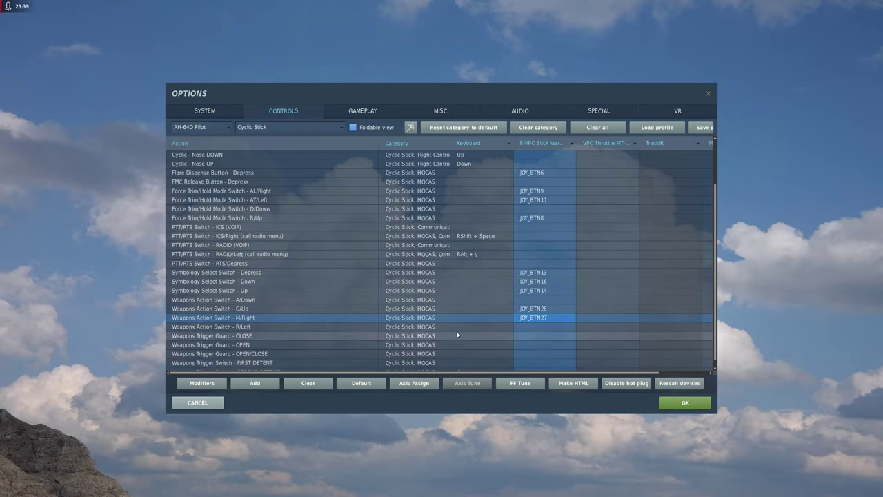
left_click(237, 327)
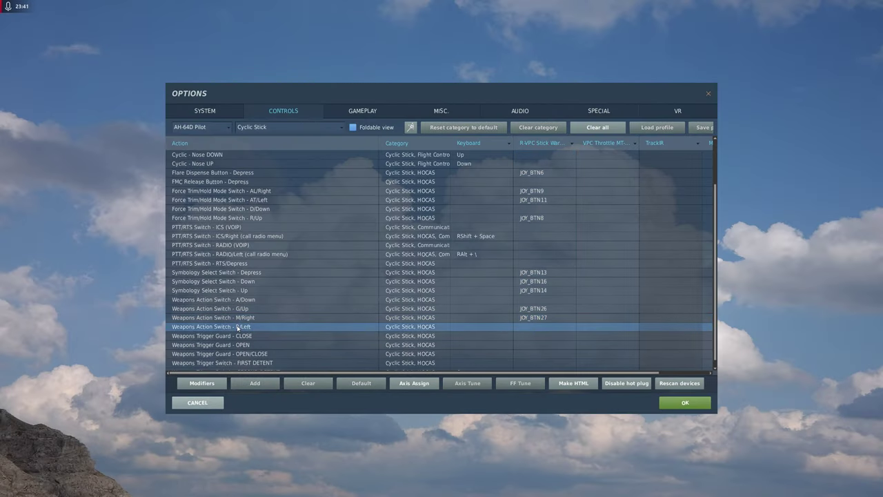
double_click(527, 326)
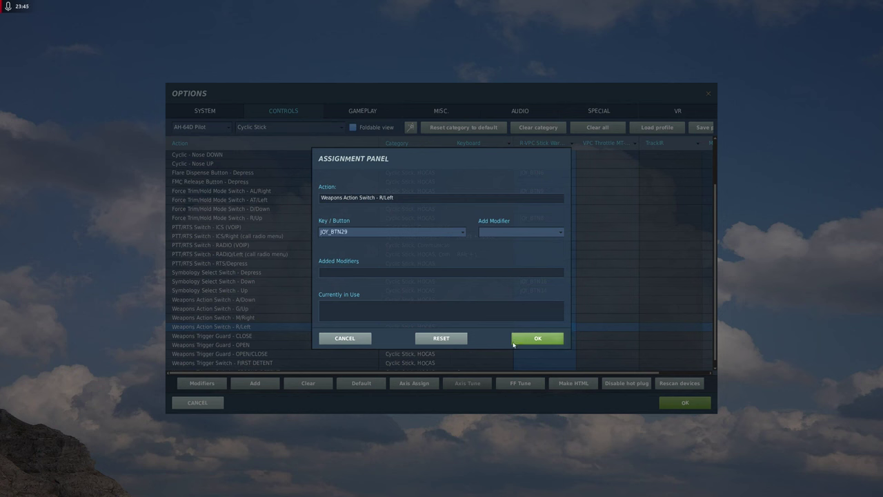
left_click(525, 340)
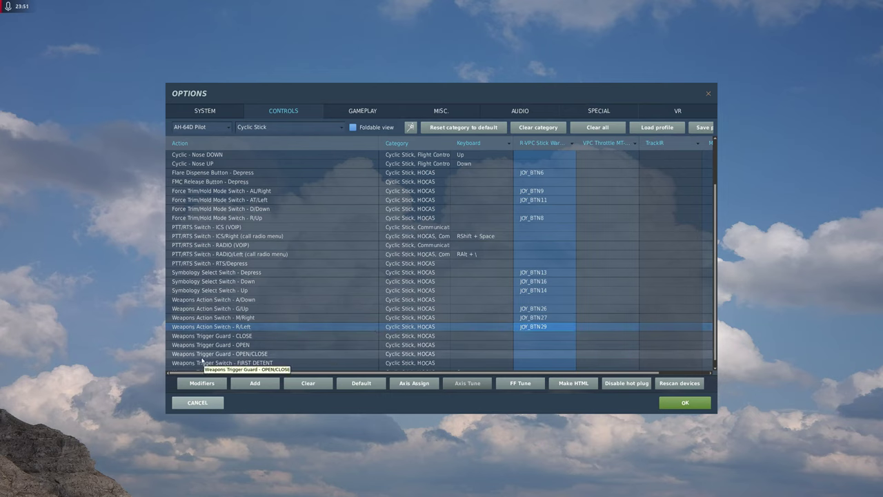
- Bind Weapons Trigger Guard - OPEN/CLOSE to JOY_BTN25 on the R-VPC Stick
left_click(247, 354)
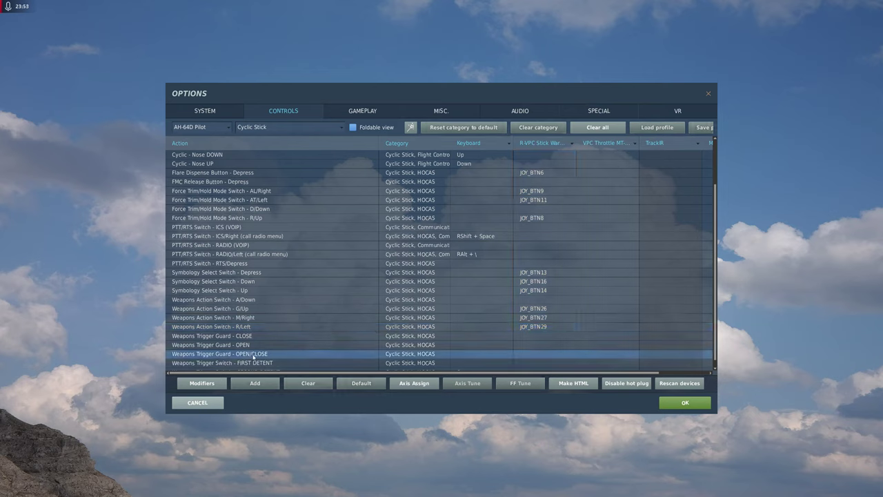
double_click(536, 358)
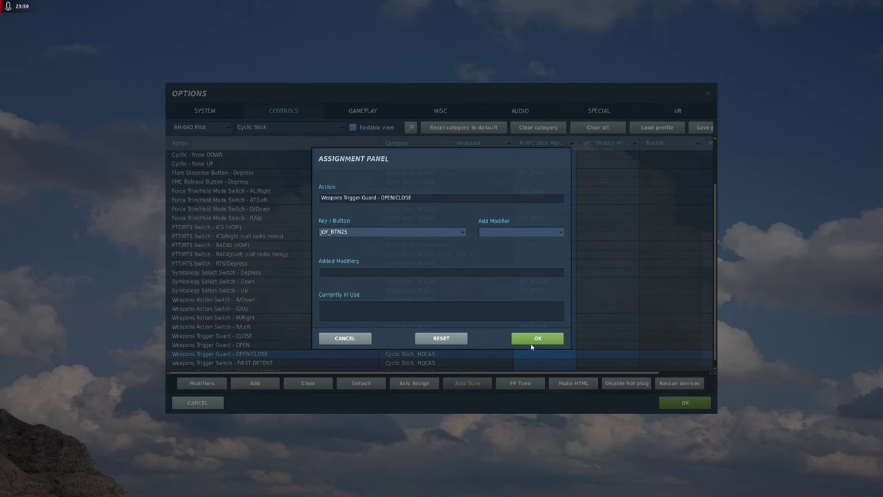
left_click(539, 338)
- Bind Weapons Trigger Switch - SECOND DETENT to JOY_BTN4 on the R-VPC Stick
scroll(427, 278, "down", 1)
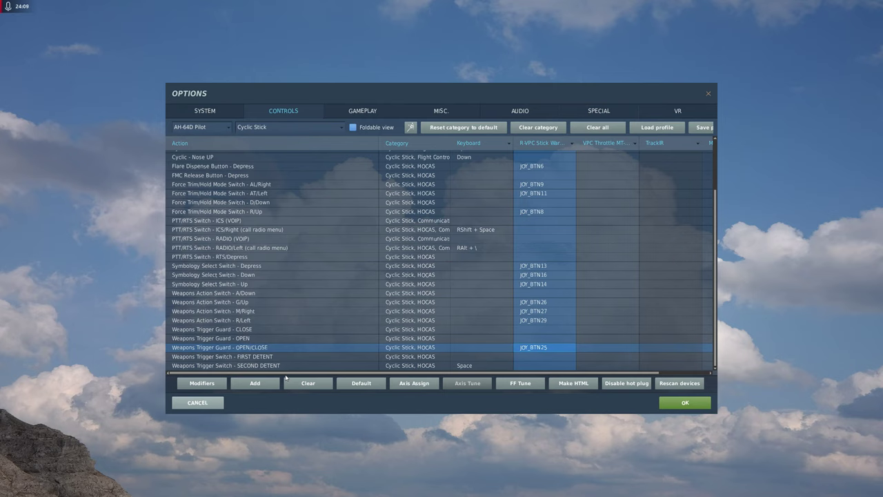
left_click(255, 365)
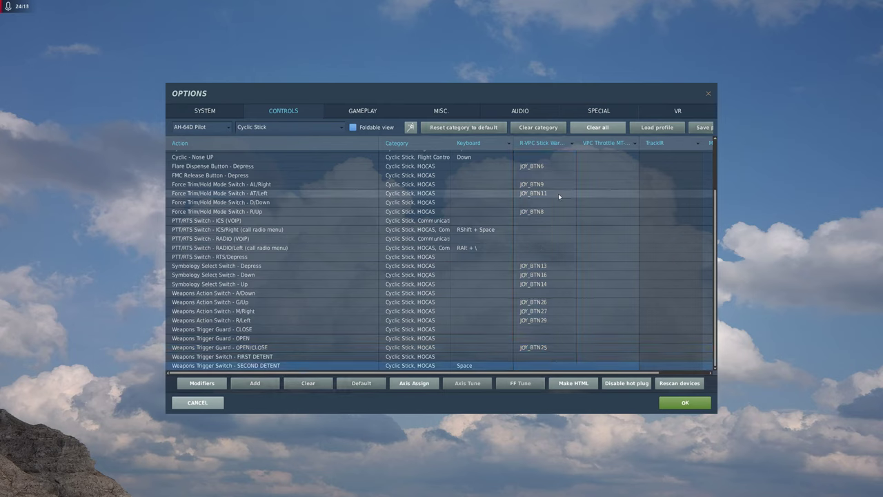
double_click(535, 365)
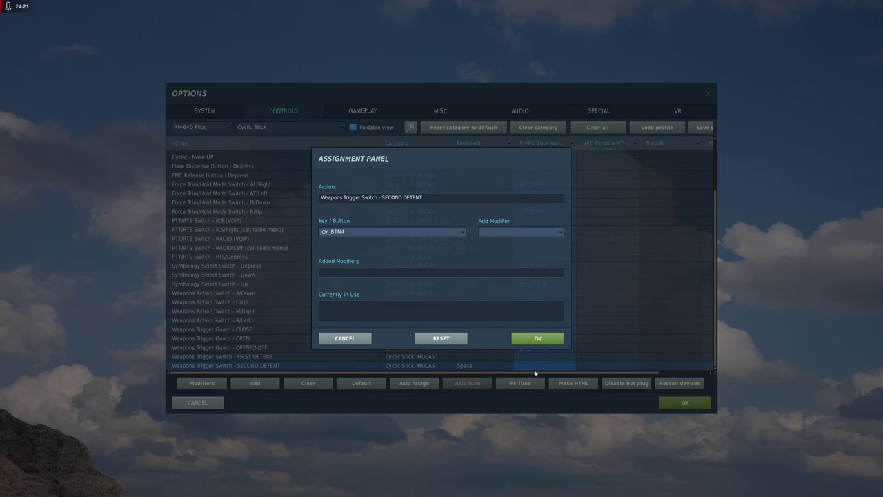
left_click(537, 338)
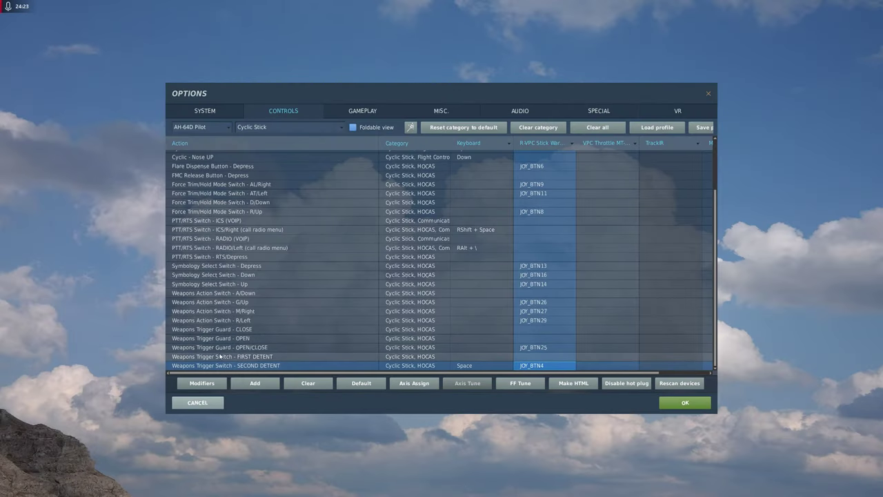
- Bind Weapons Trigger Switch - FIRST DETENT to JOY_BTN3 on the R-VPC Stick
left_click(342, 356)
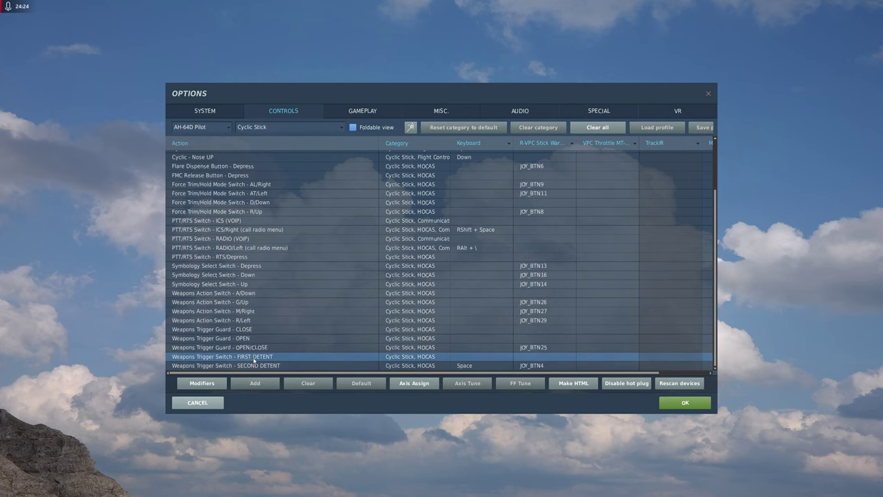
double_click(523, 358)
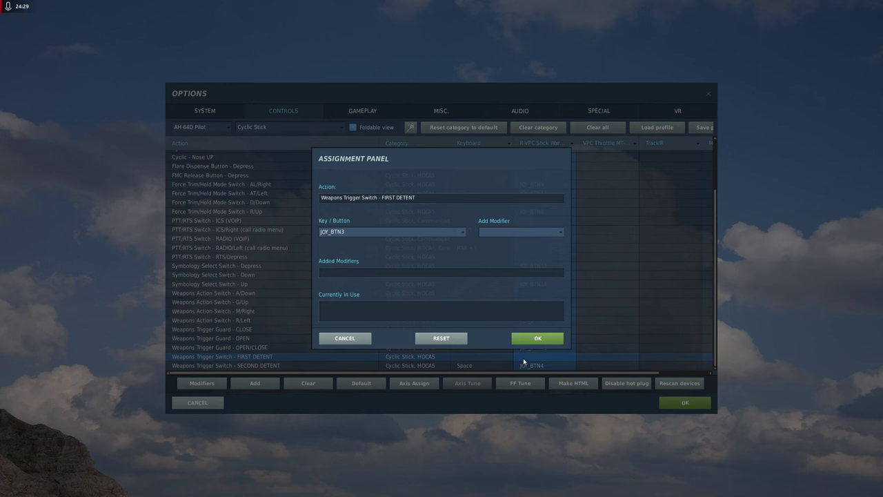
left_click(535, 339)
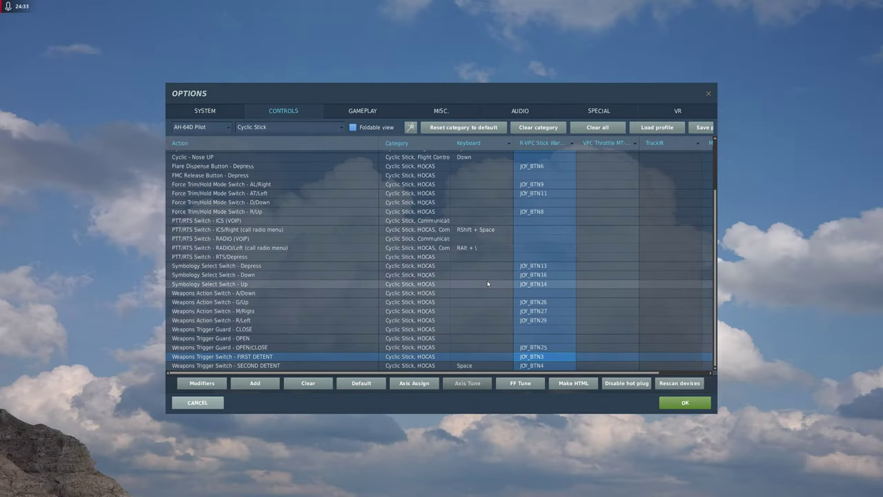
- In the pilot's George AI Helper category, clear the R-VPC Stick binding of Consent To Fire and the VPC Throttle binding of George AI Helper Interface - Show/Hide
scroll(488, 283, "up", 3)
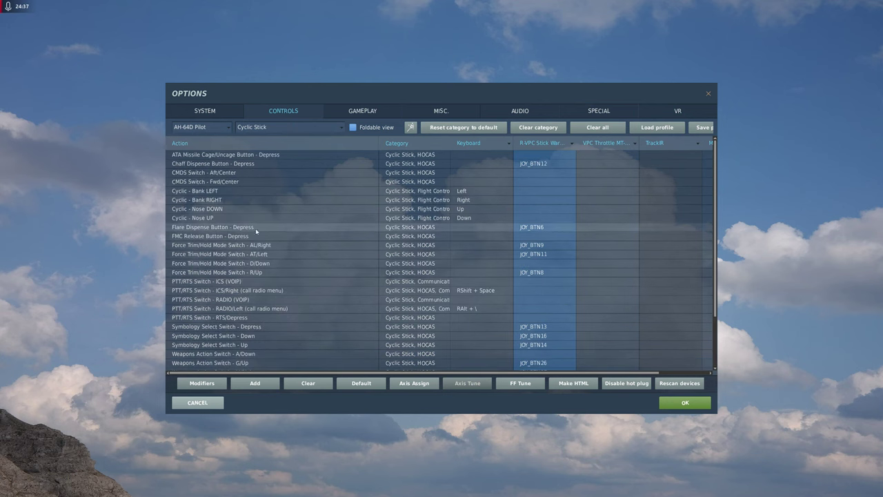
left_click(274, 129)
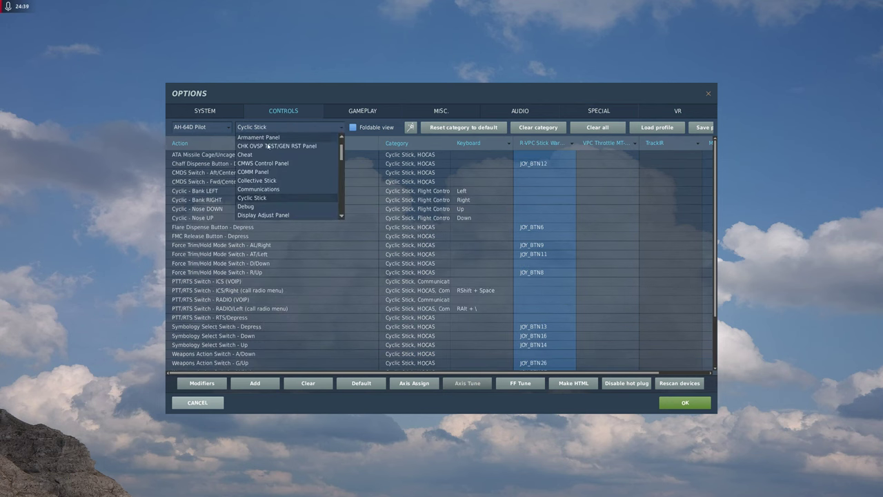
scroll(276, 183, "down", 4)
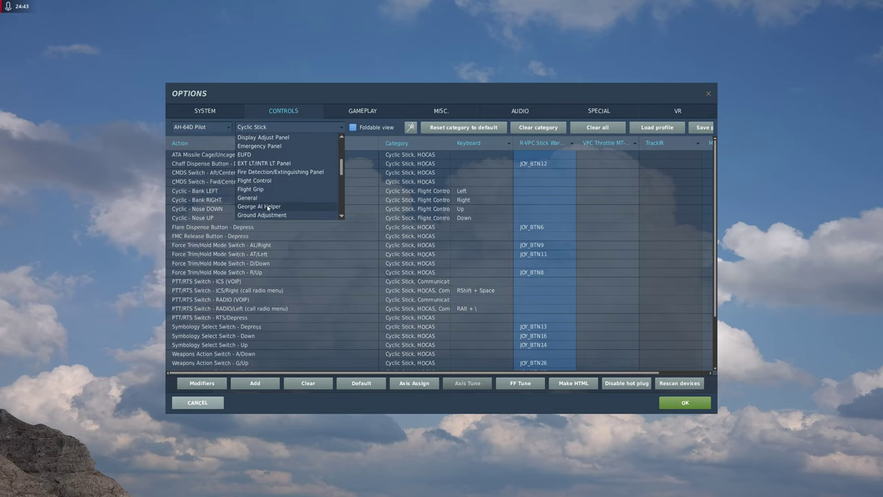
left_click(268, 206)
left_click(529, 156)
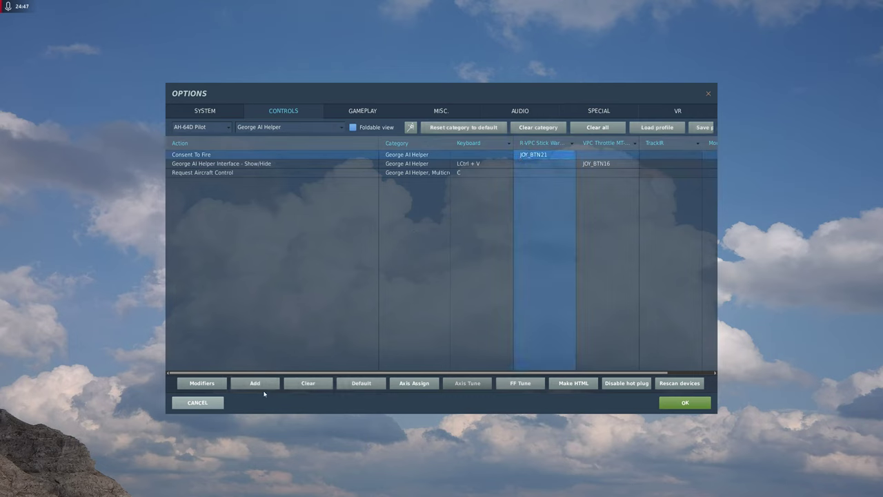
left_click(293, 384)
left_click(598, 164)
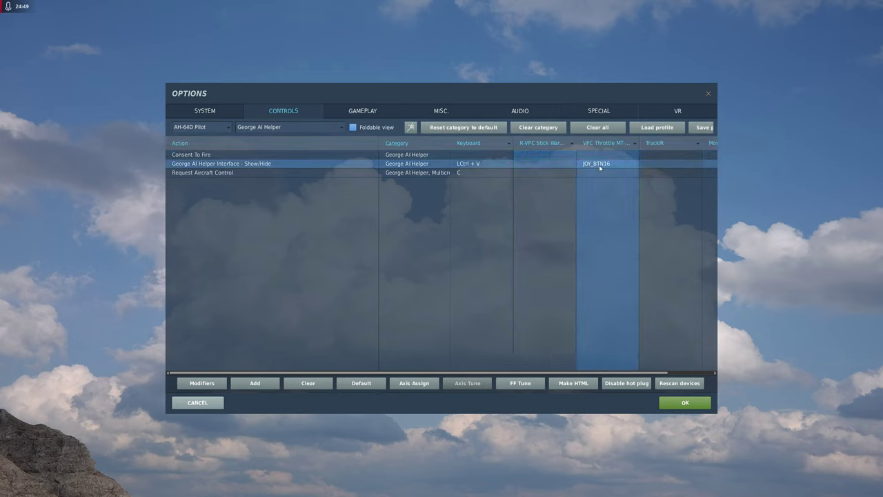
left_click(308, 384)
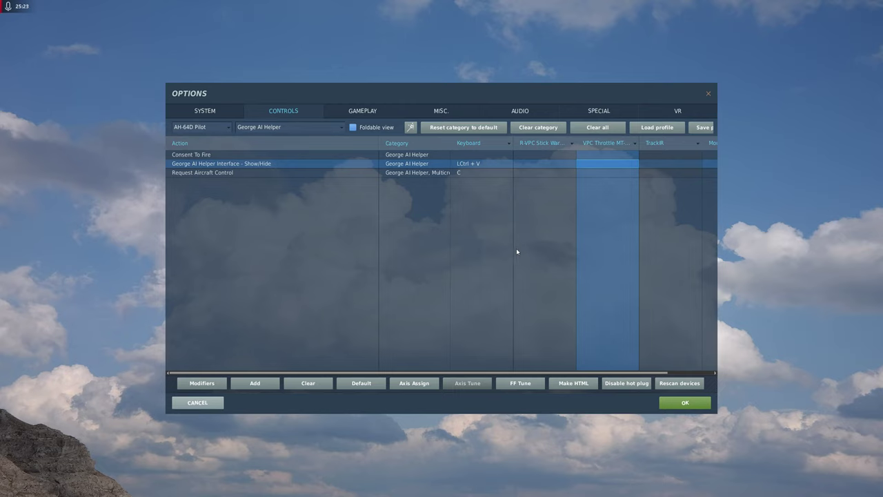
- Bind Consent To Fire to JOY_BTN21 on the R-VPC Stick
left_click(248, 154)
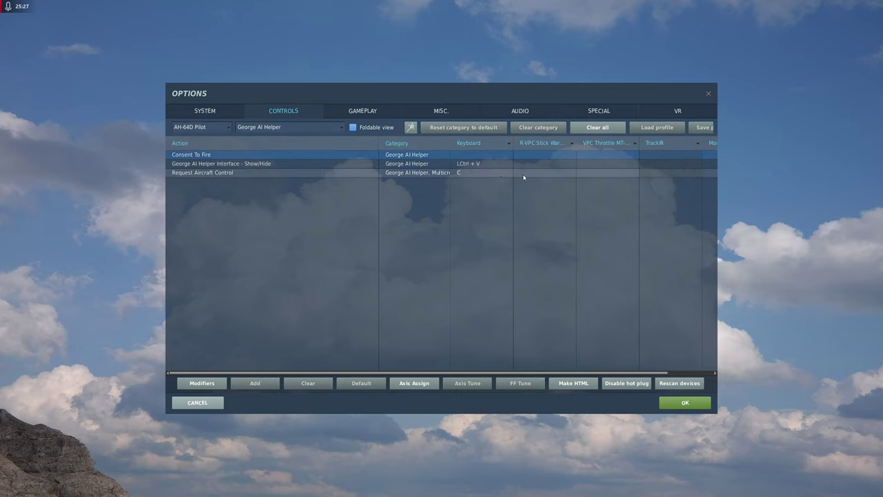
left_click(548, 155)
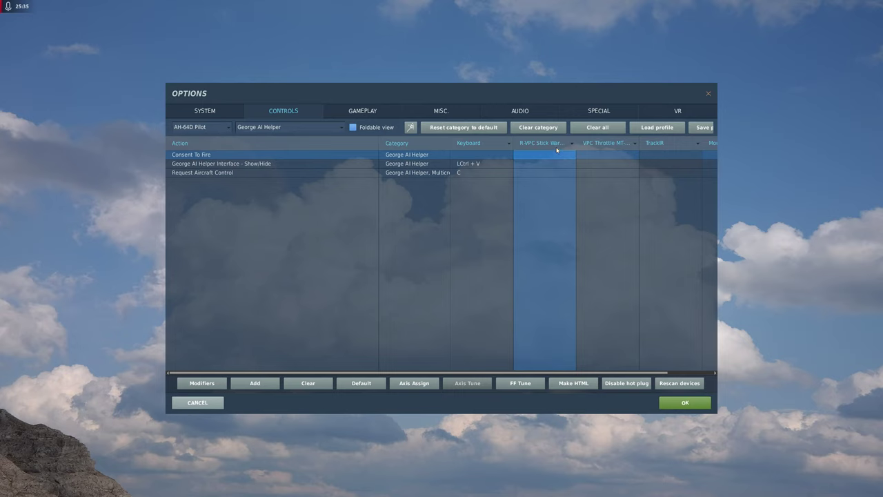
double_click(542, 156)
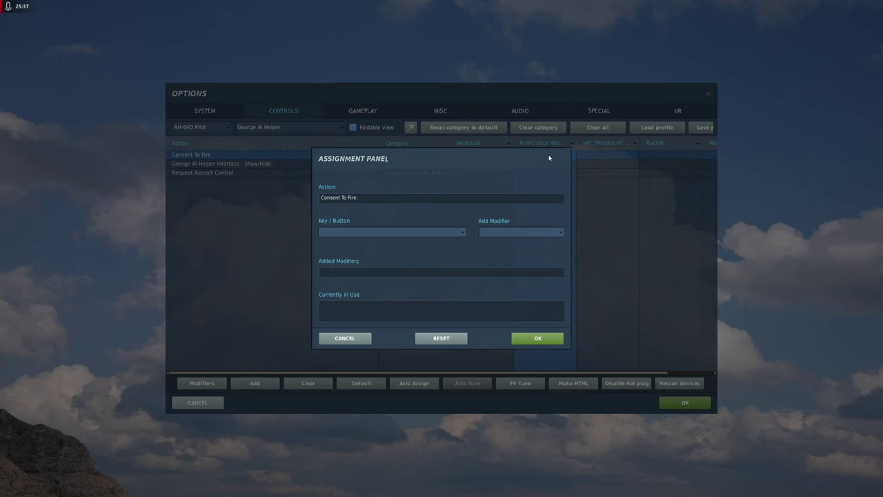
left_click(548, 339)
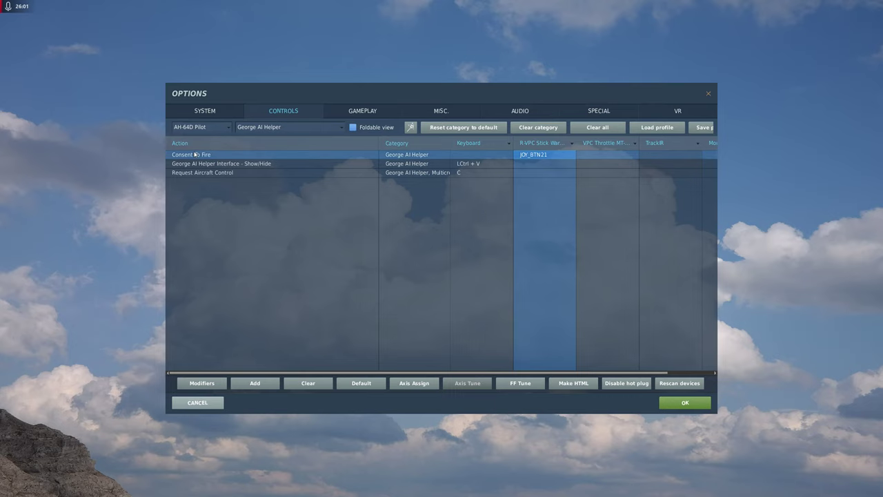
- Bind George AI Helper Interface - Show/Hide to JOY_BTN16 on the VPC Throttle
left_click(234, 165)
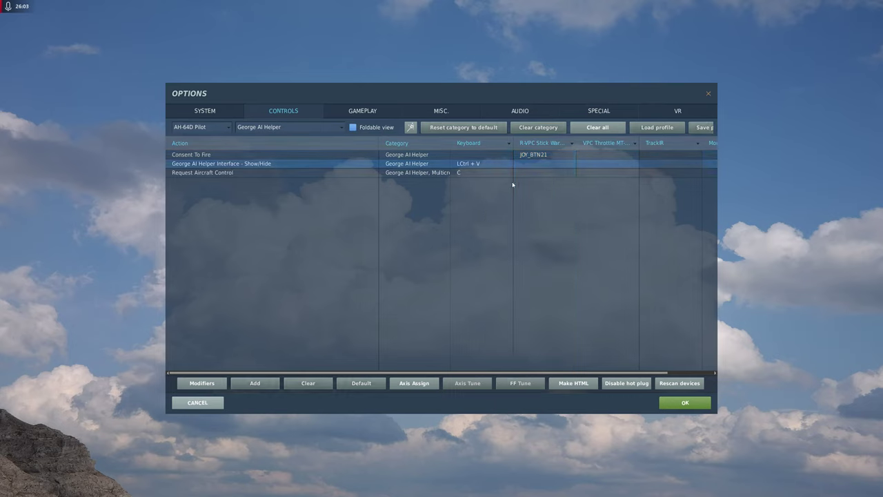
left_click(596, 166)
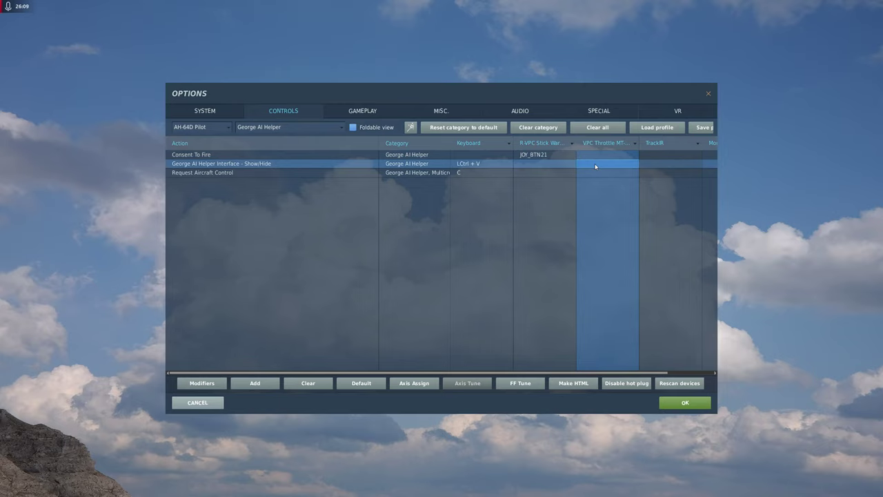
double_click(596, 166)
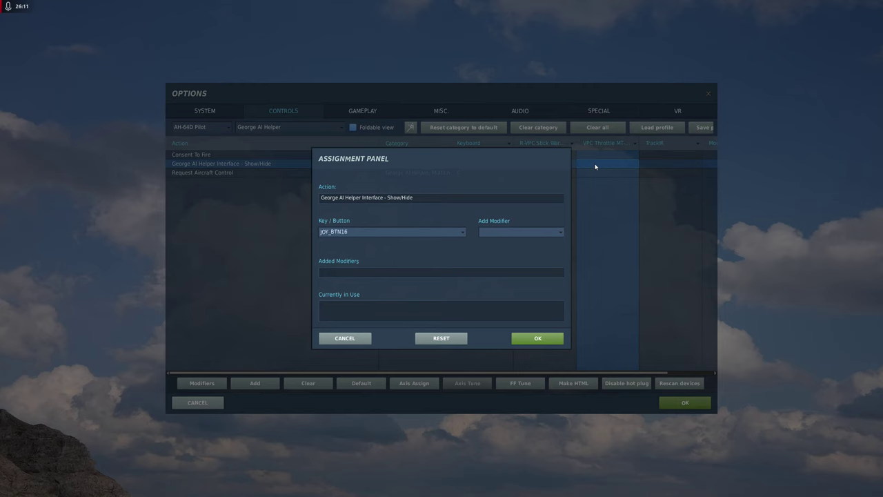
left_click(546, 340)
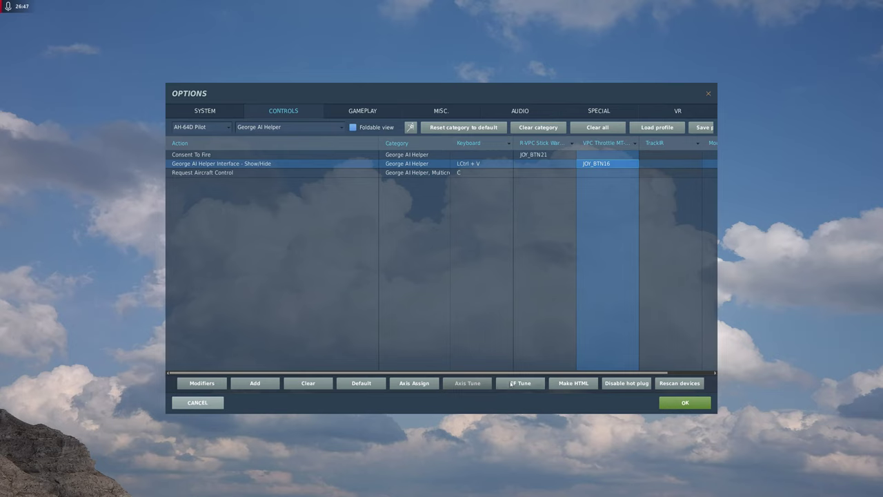
- For the AH-64D CP/G, clear all R-VPC Stick assignments in the Axis Commands category
left_click(207, 129)
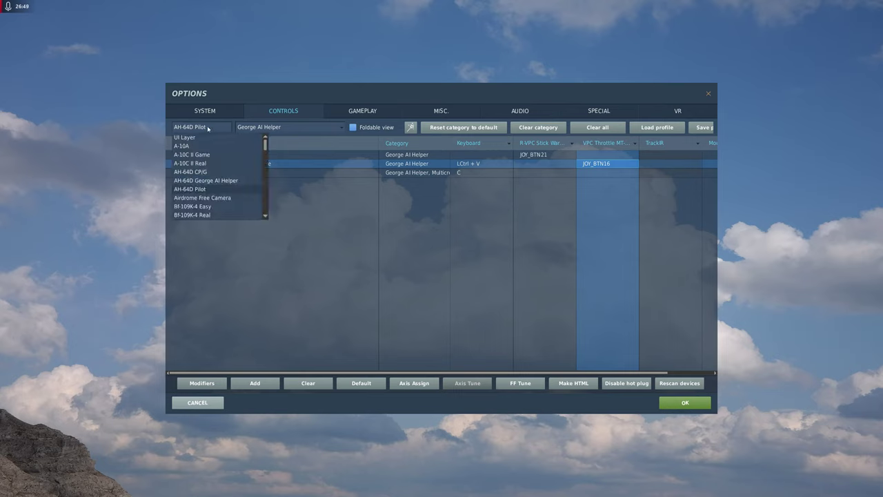
left_click(204, 172)
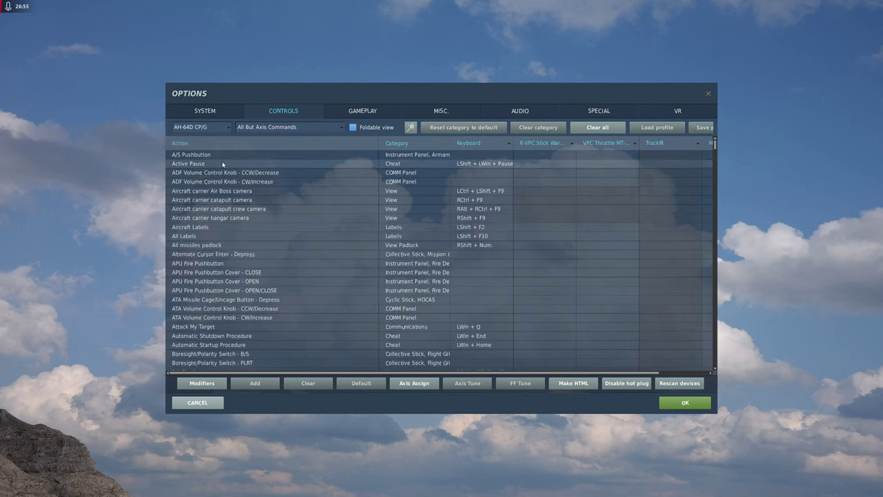
left_click(275, 129)
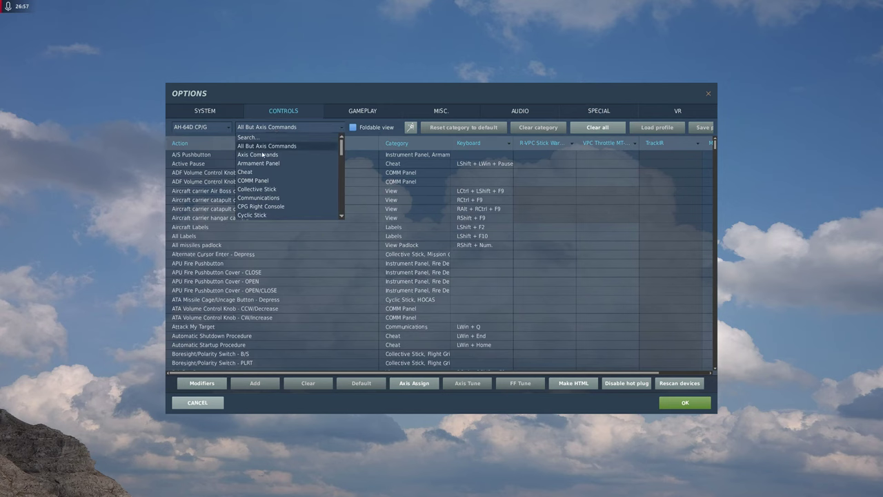
left_click(260, 155)
scroll(521, 237, "down", 8)
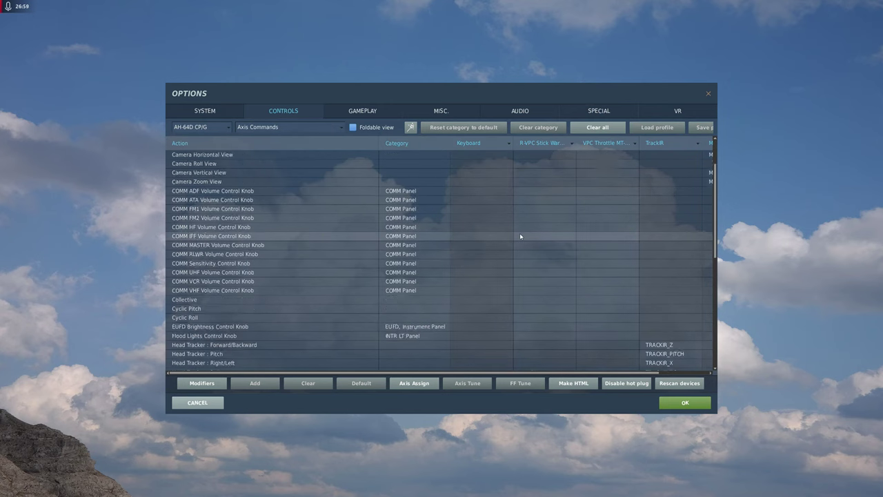
left_click(526, 245)
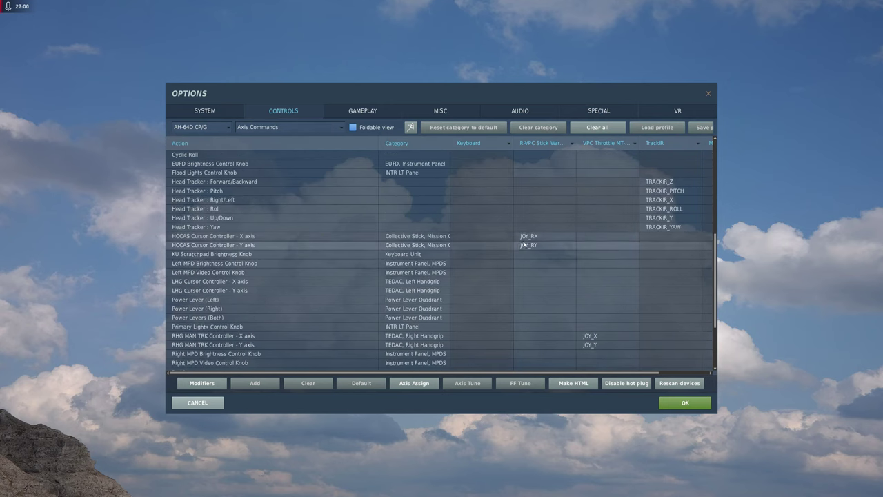
left_click(538, 127)
left_click(401, 274)
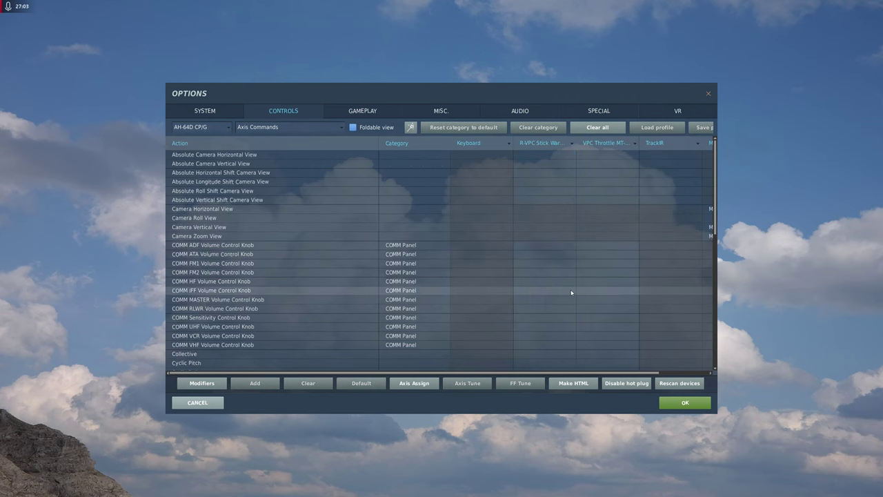
- Clear all VPC Throttle assignments in the CP/G Axis Commands category
scroll(607, 292, "down", 11)
scroll(599, 293, "down", 1)
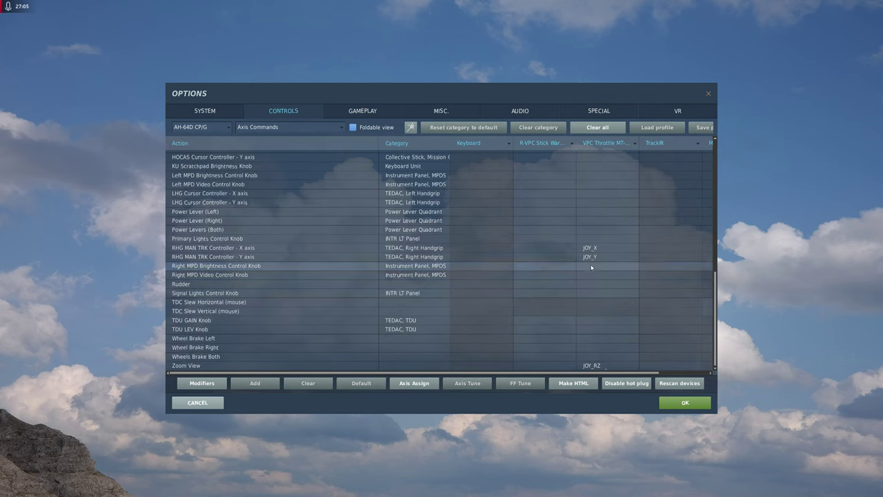
left_click(607, 265)
left_click(538, 127)
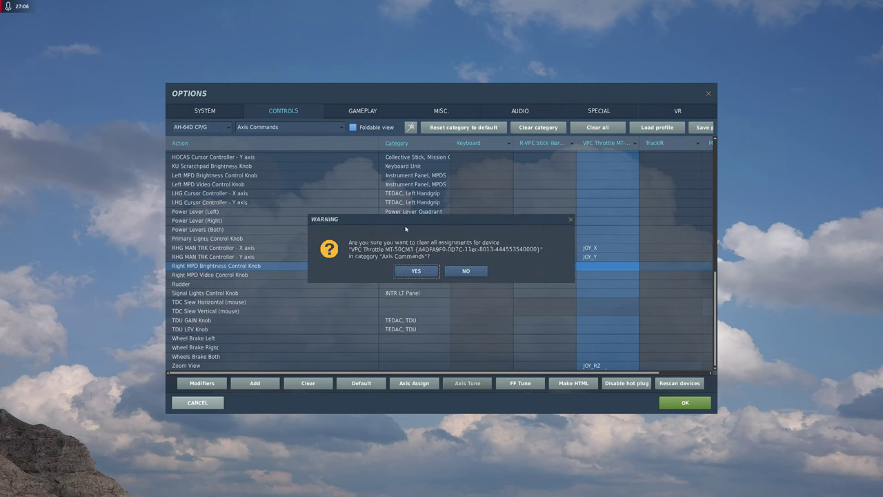
left_click(414, 271)
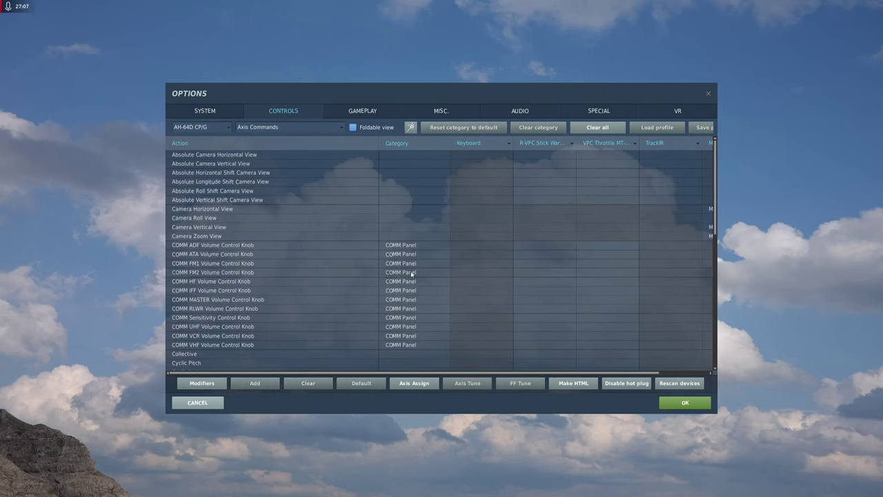
left_click(466, 235)
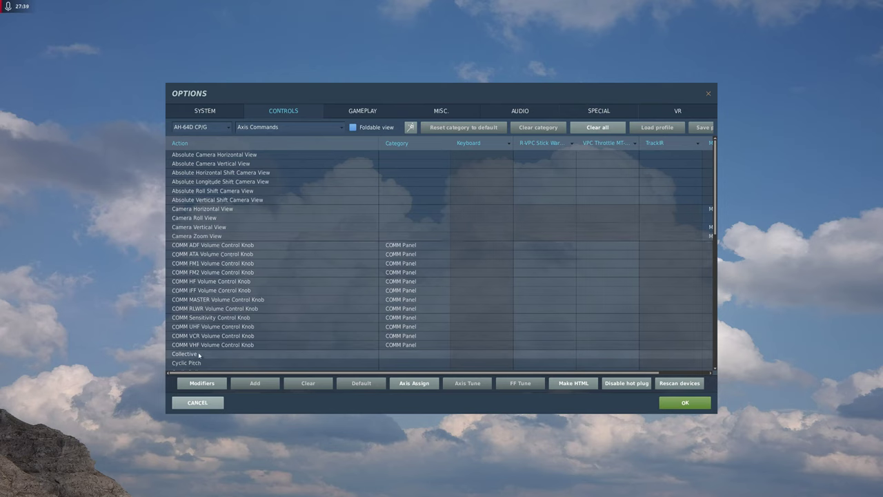
- Bind the CP/G's HOCAS Cursor Controller - X axis to JOY_RX on the R-VPC Stick
scroll(221, 343, "down", 1)
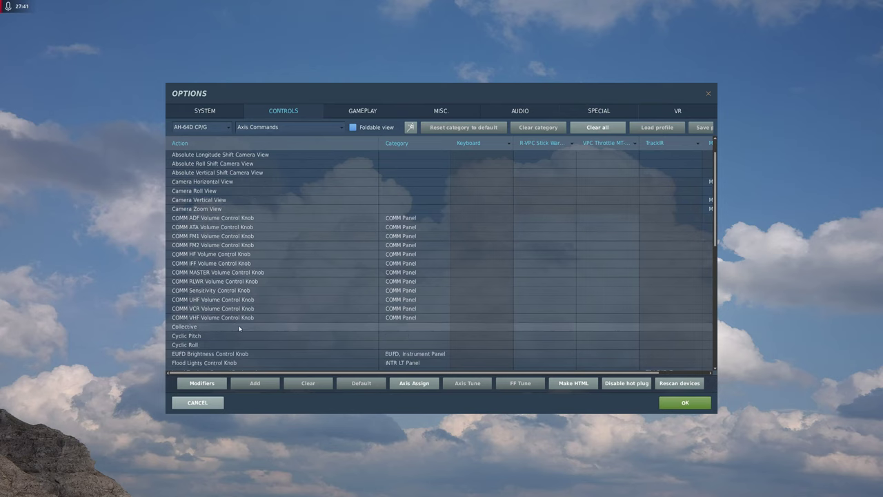
scroll(303, 289, "down", 1)
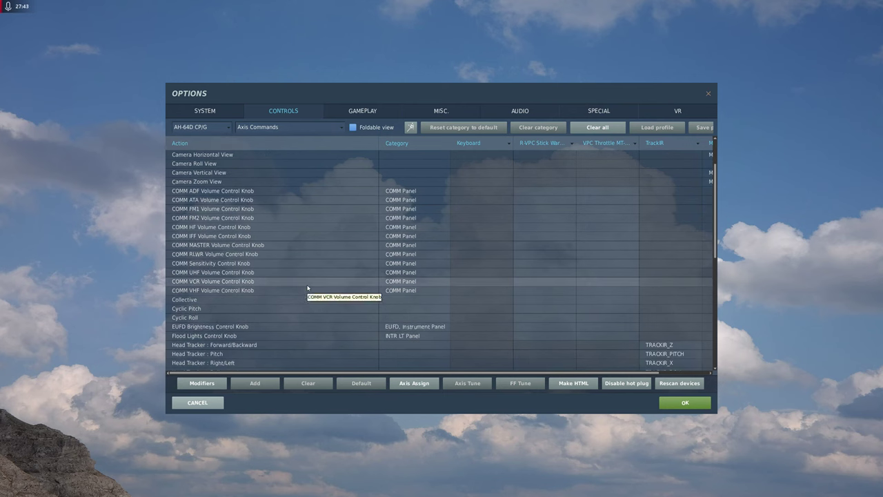
scroll(309, 283, "down", 2)
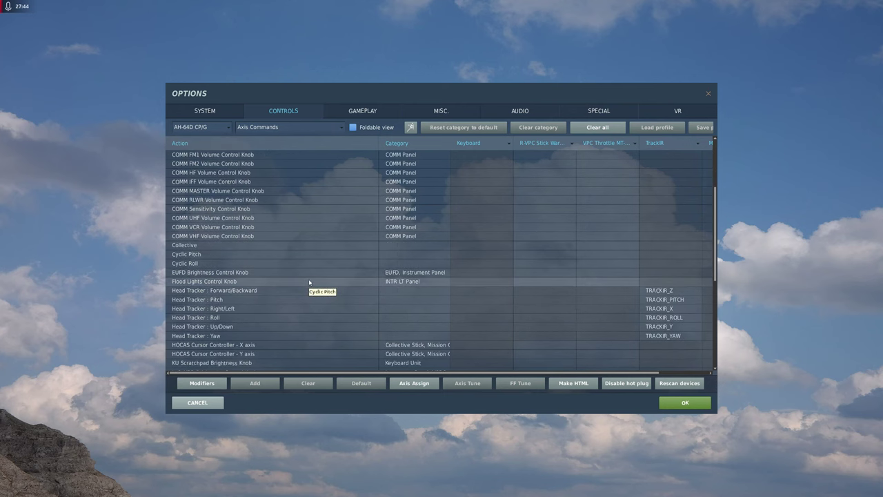
left_click(231, 345)
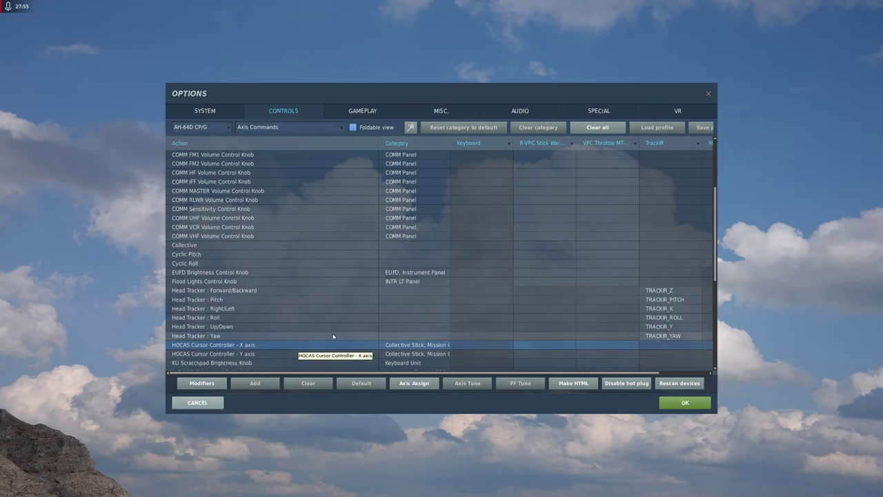
double_click(546, 344)
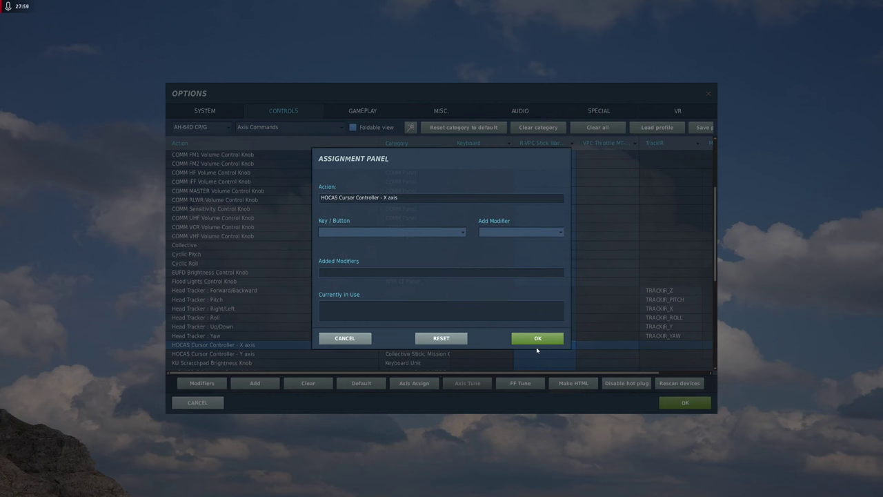
left_click(538, 339)
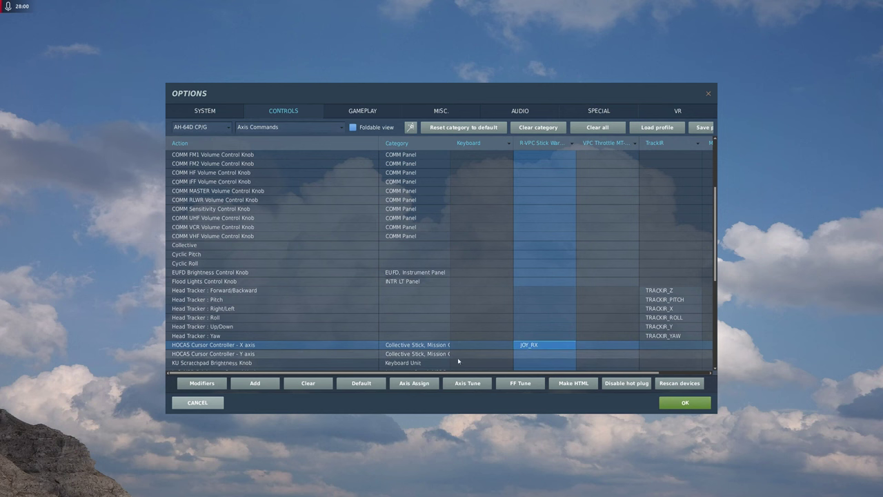
- Bind the CP/G's HOCAS Cursor Controller - Y axis to JOY_RY on the R-VPC Stick
left_click(263, 355)
left_click(551, 353)
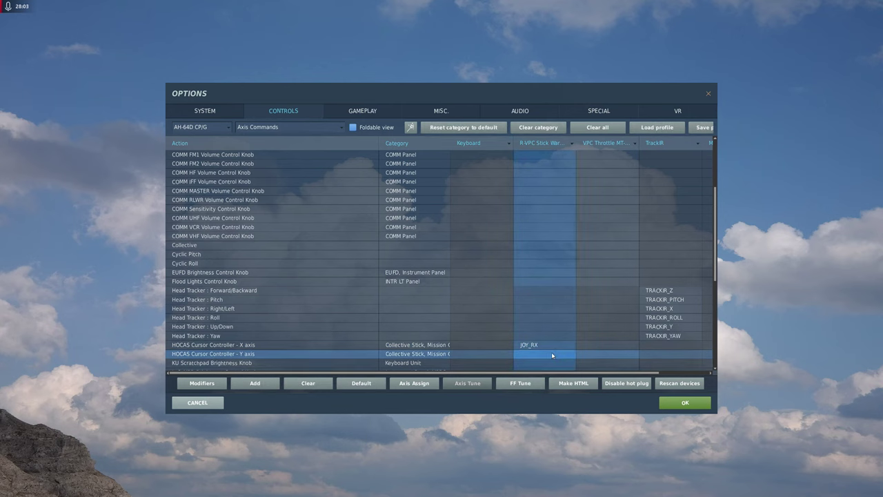
double_click(551, 354)
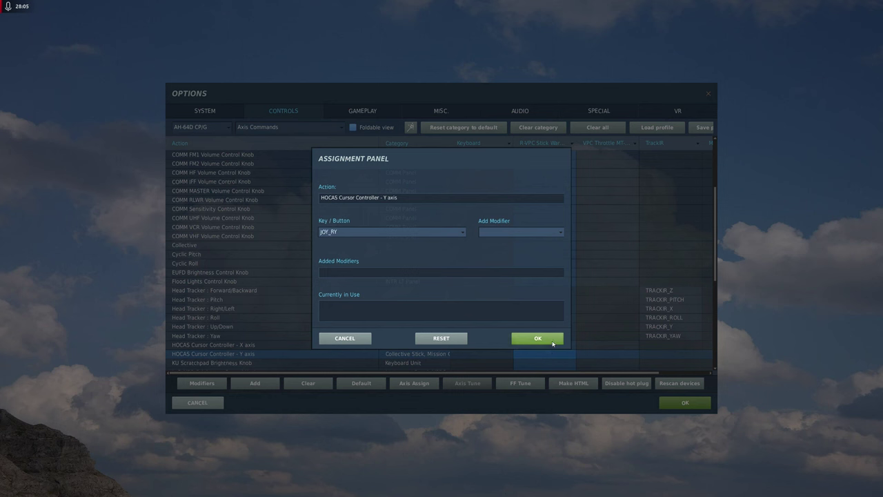
left_click(542, 338)
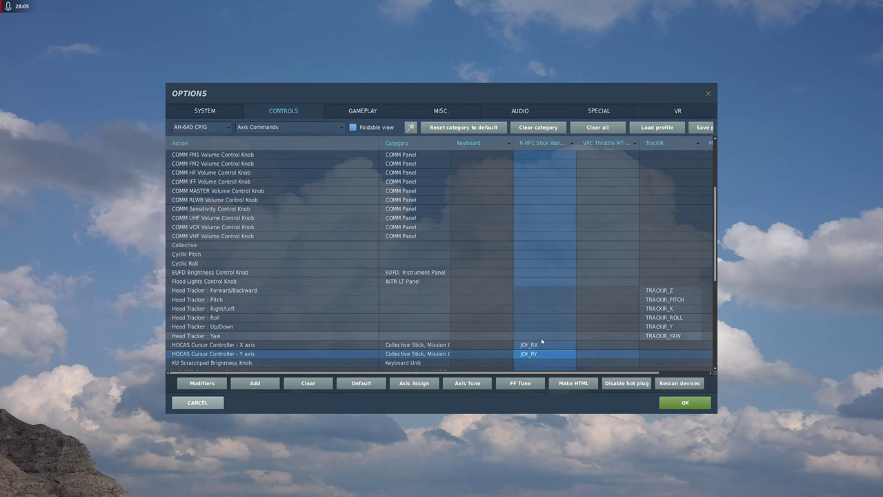
- Tune the HOCAS Cursor Controller Y axis with a deadzone of 2, a slight positive curvature and inversion
left_click(467, 384)
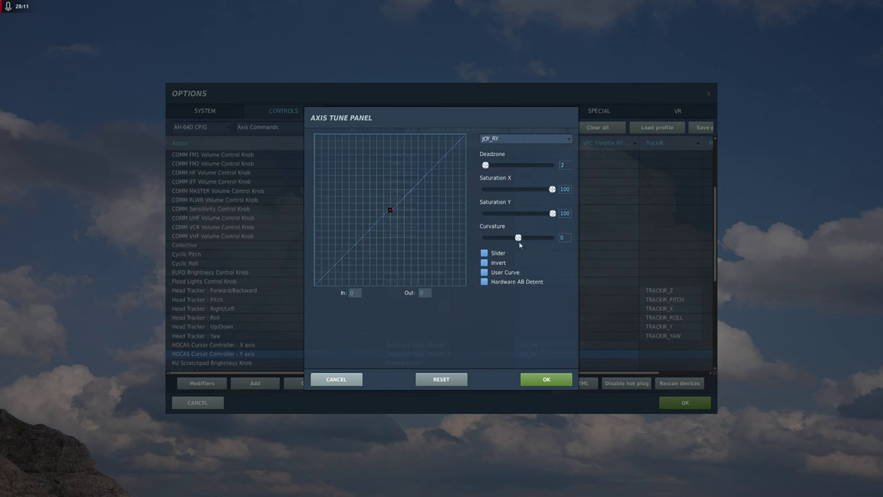
left_click_drag(519, 241, 521, 243)
left_click(497, 263)
left_click(543, 379)
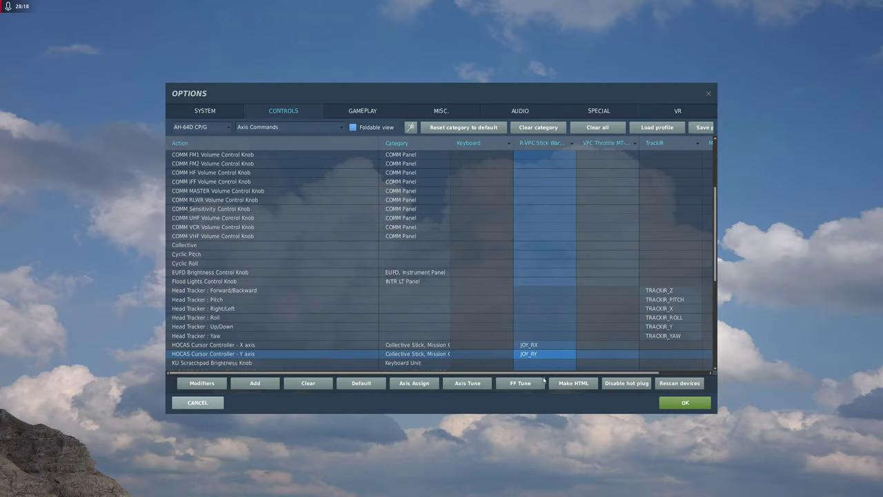
- Tune the HOCAS Cursor Controller X axis with a deadzone of 2 and a curvature of 8
left_click(532, 345)
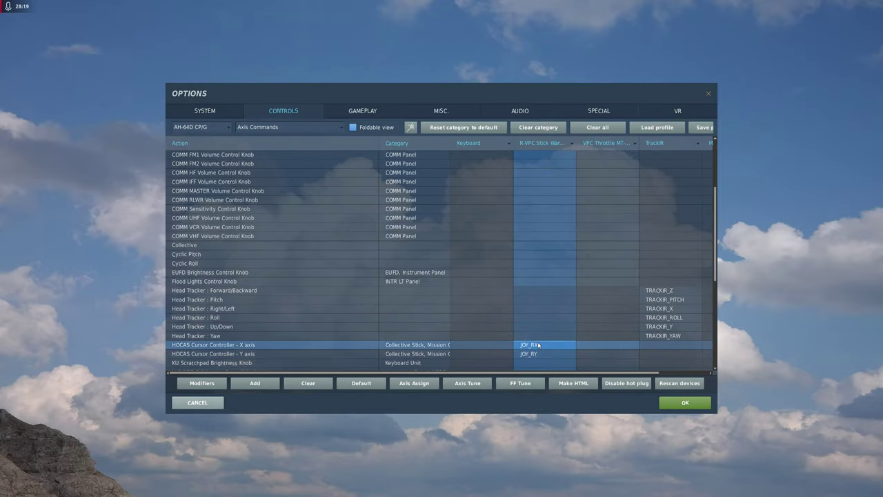
left_click(467, 383)
left_click_drag(483, 165, 486, 165)
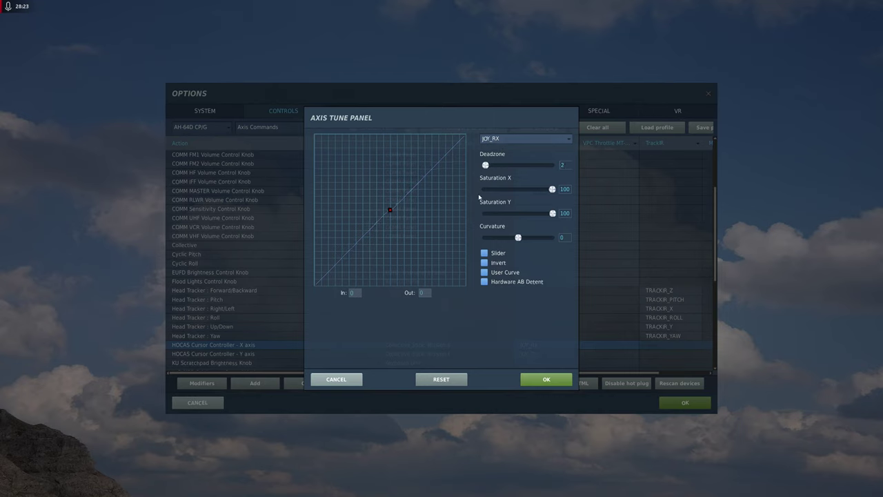
left_click_drag(518, 237, 522, 241)
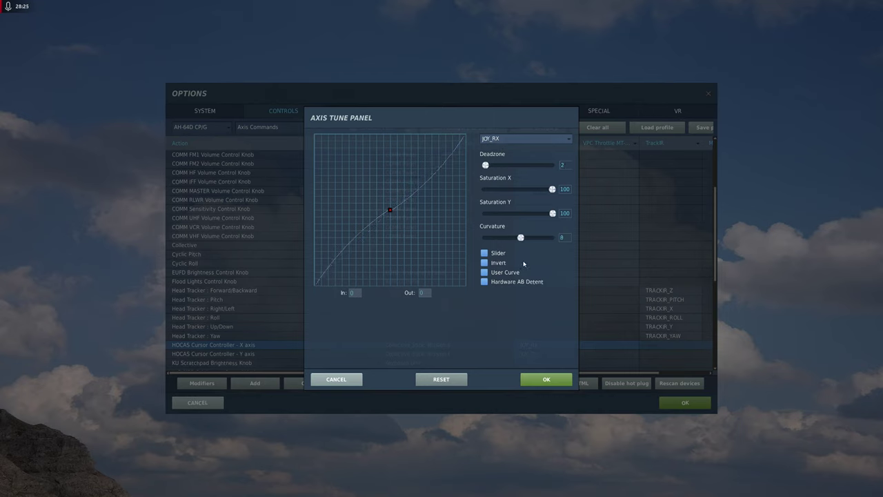
left_click(546, 380)
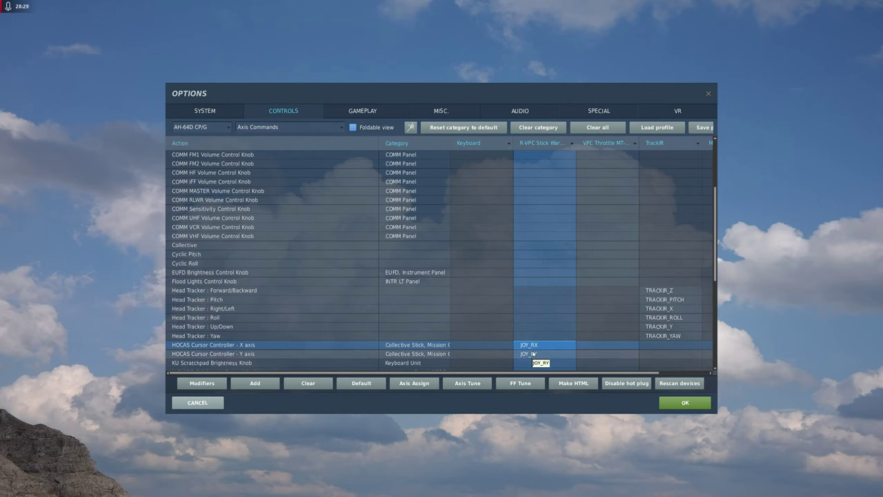
- Bind RHG MAN TRK Controller - X axis to JOY_X on the VPC Throttle
scroll(554, 245, "down", 1)
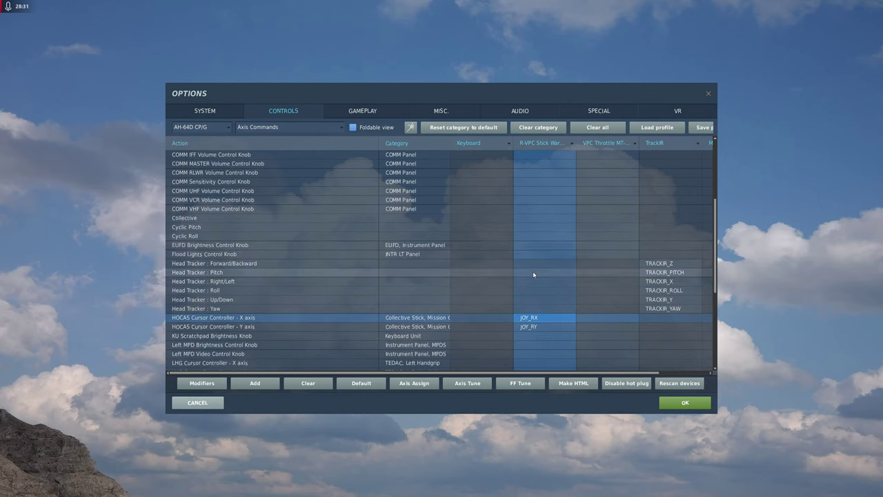
scroll(533, 274, "down", 1)
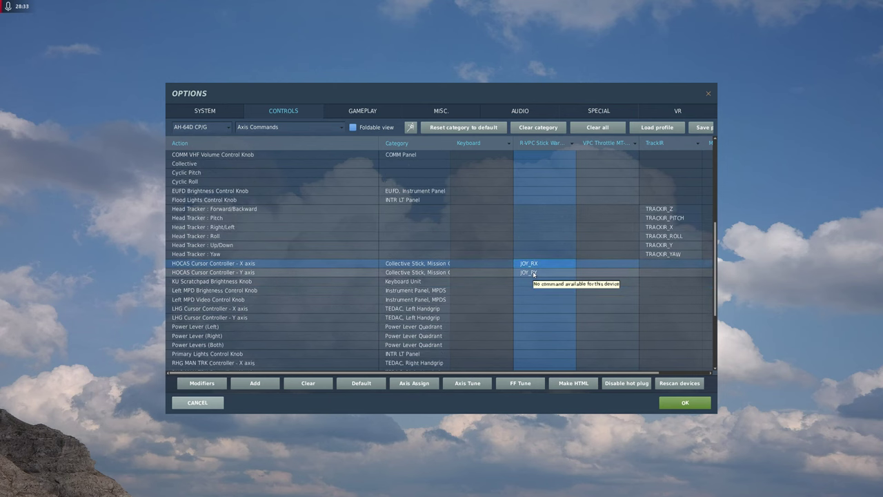
scroll(524, 274, "down", 2)
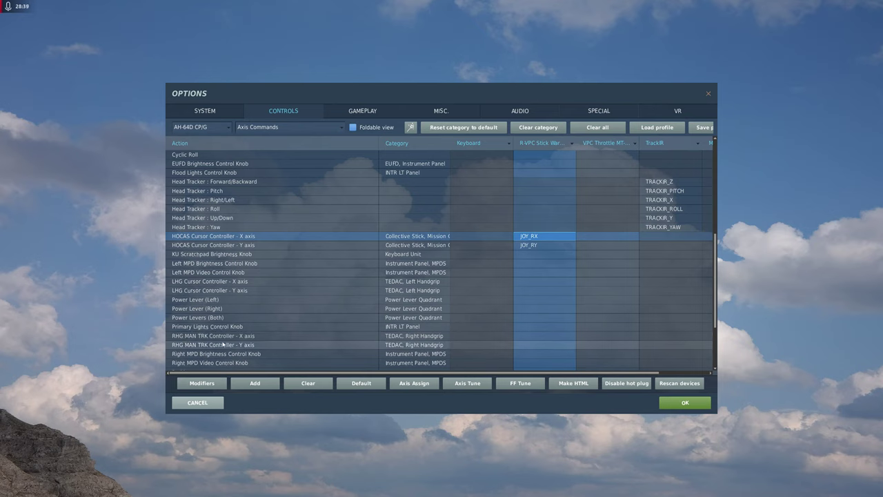
left_click(263, 336)
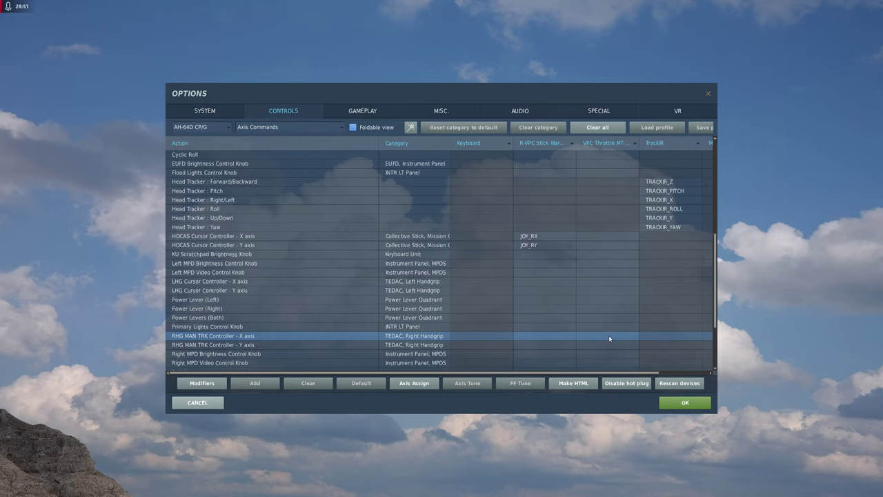
left_click(609, 337)
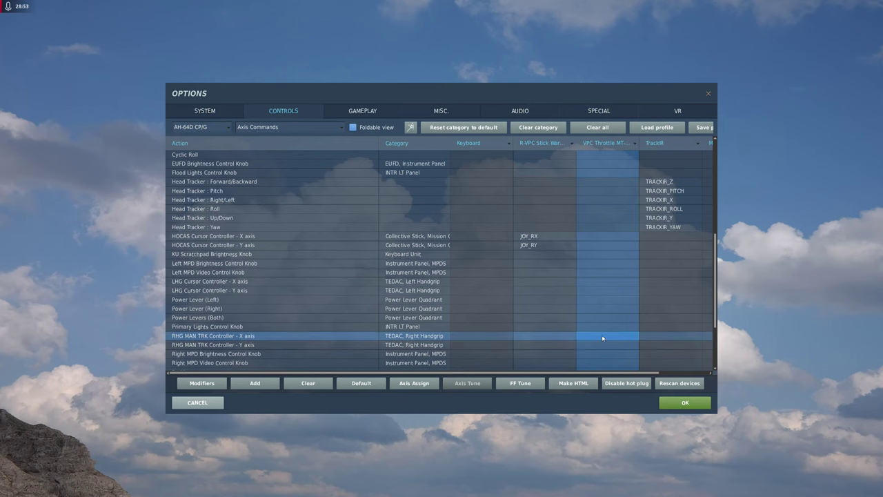
double_click(611, 338)
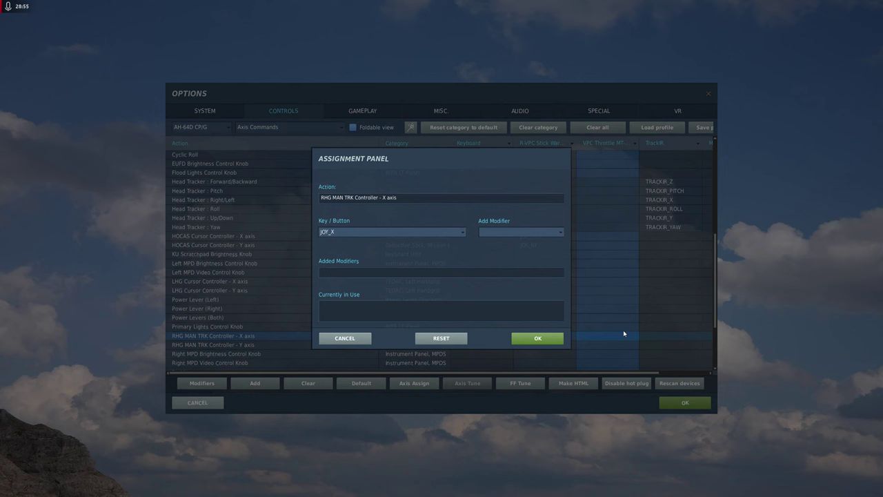
left_click(544, 342)
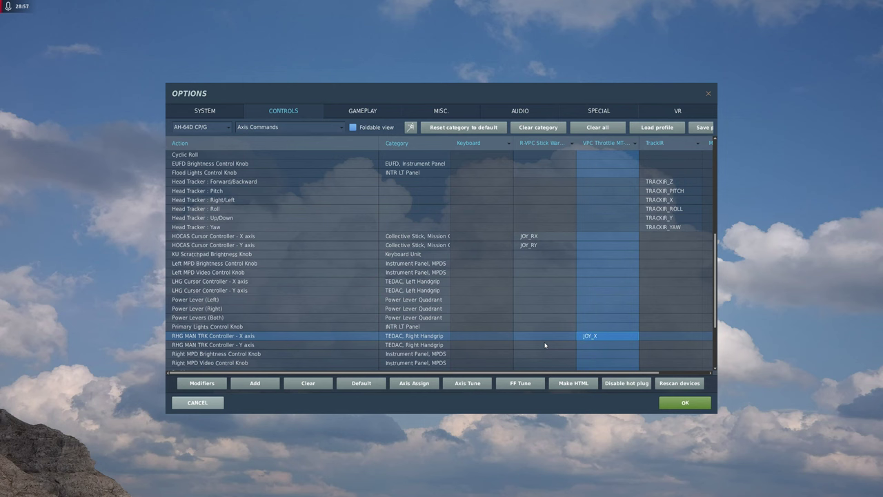
- Bind RHG MAN TRK Controller - Y axis to JOY_Y on the VPC Throttle
left_click(247, 346)
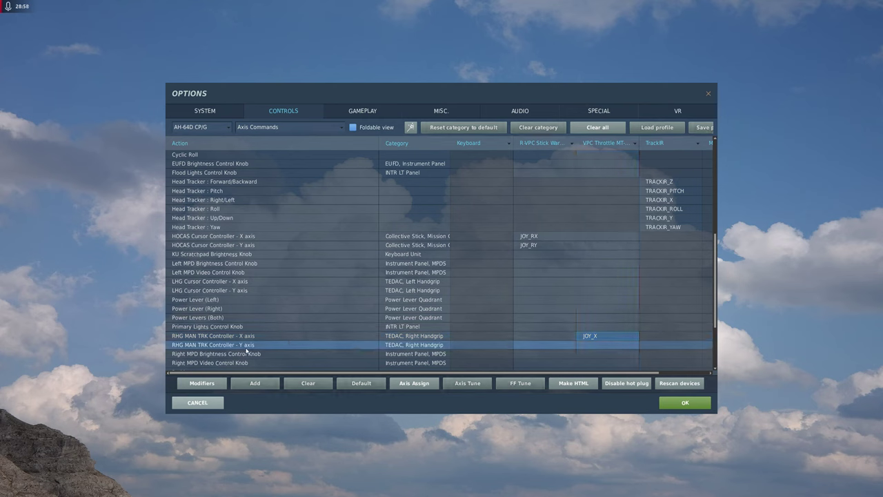
double_click(598, 349)
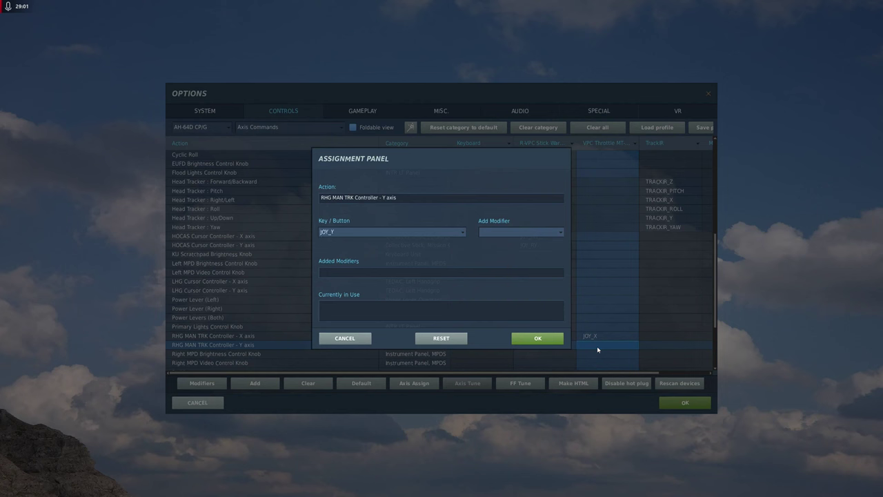
left_click(552, 340)
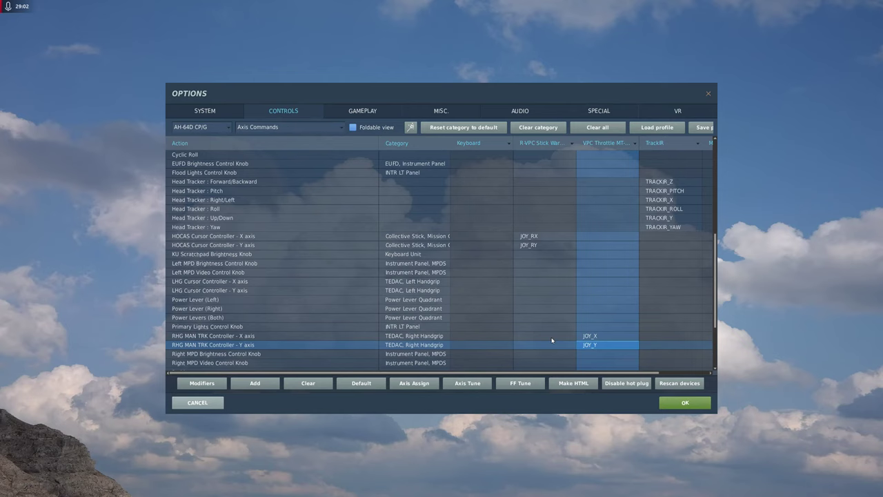
- Invert the RHG MAN TRK Controller Y axis and set its deadzone to 2 and curvature to 8
left_click(480, 385)
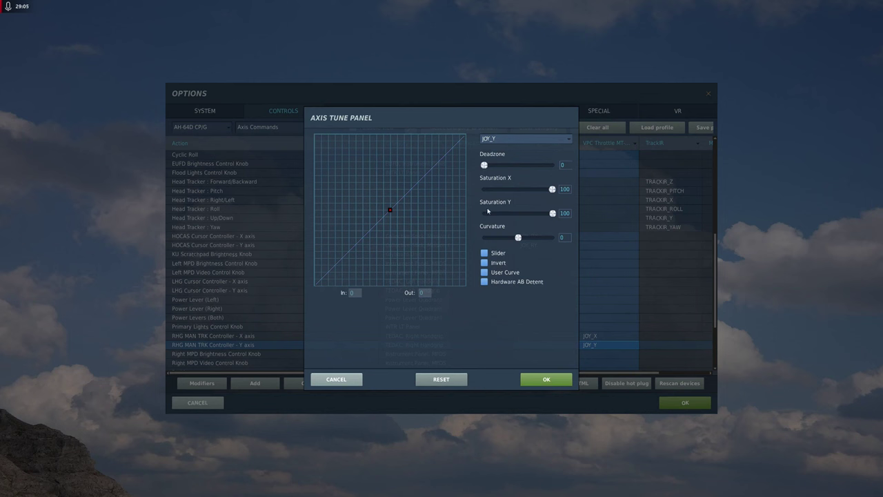
left_click(494, 263)
left_click_drag(484, 165, 485, 165)
left_click_drag(518, 238, 525, 240)
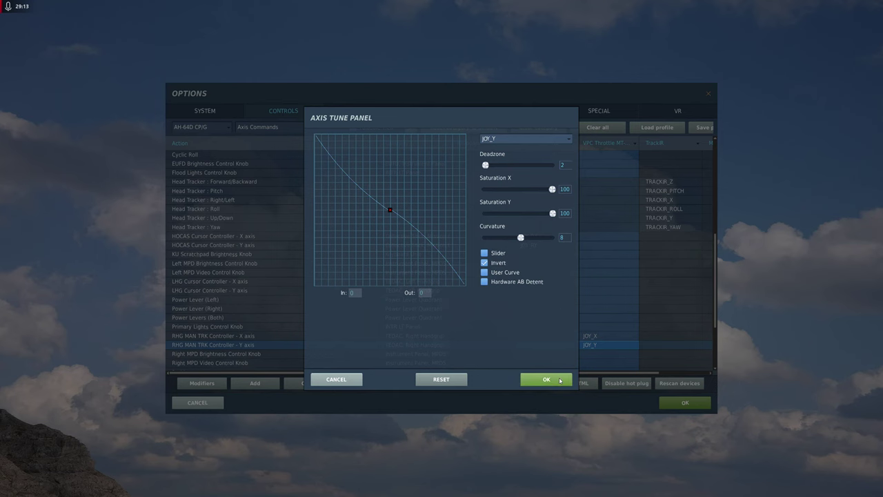
left_click(546, 378)
- Tune the RHG MAN TRK Controller X axis with a deadzone of 2 and a curvature of 9
left_click(591, 336)
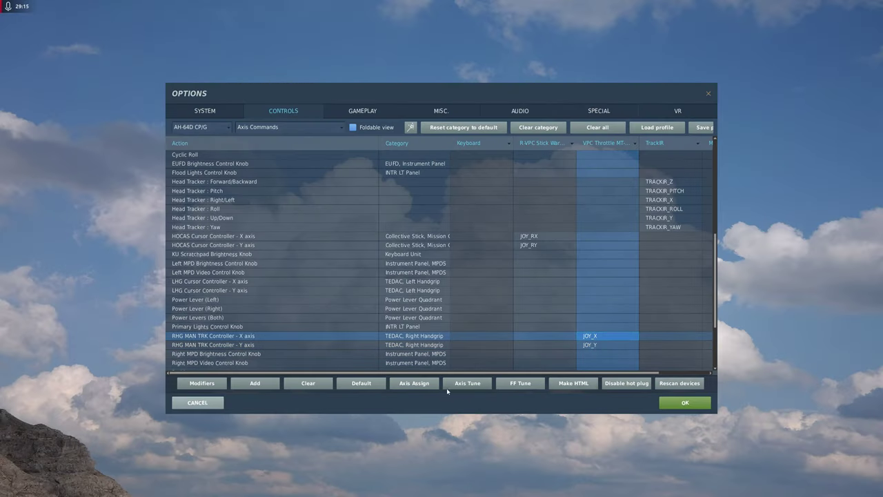
left_click(471, 387)
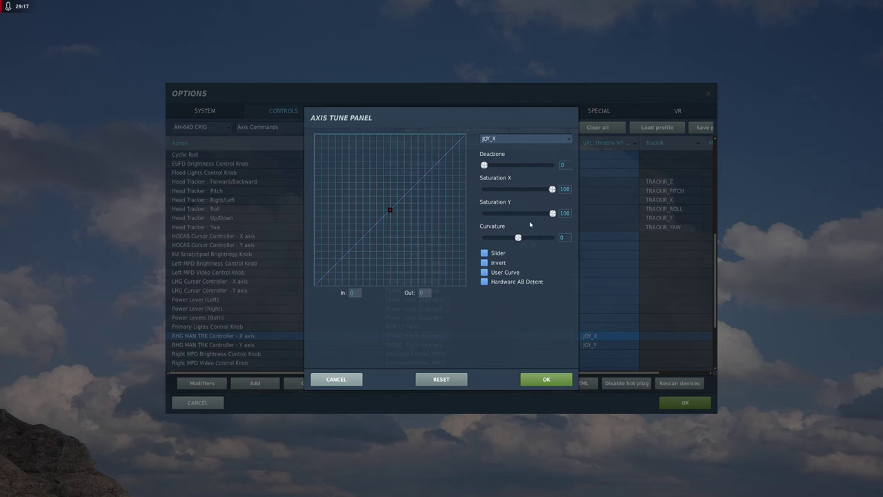
left_click_drag(485, 166, 486, 166)
left_click_drag(518, 237, 519, 237)
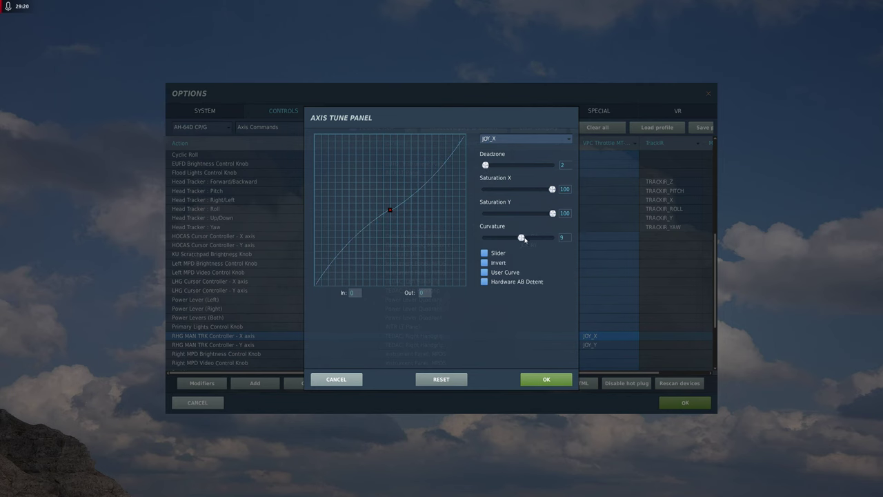
left_click(546, 380)
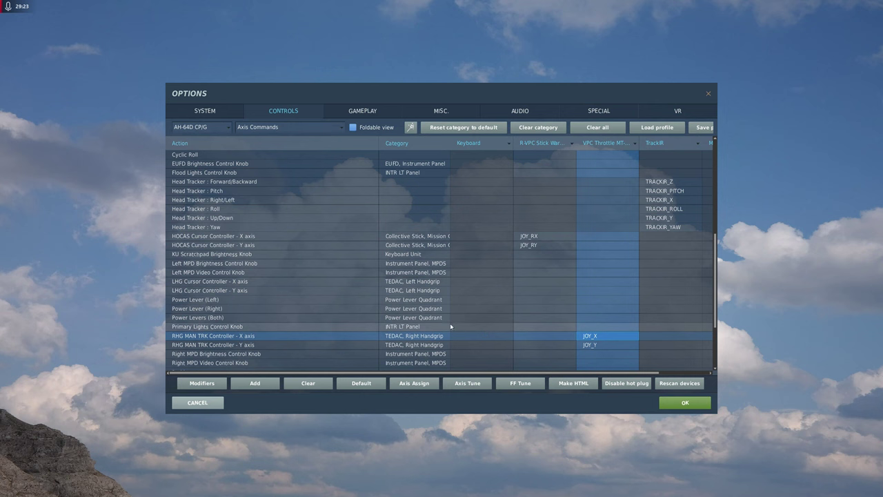
- Bind Zoom View to JOY_RZ on the VPC Throttle and invert that axis
scroll(437, 322, "down", 4)
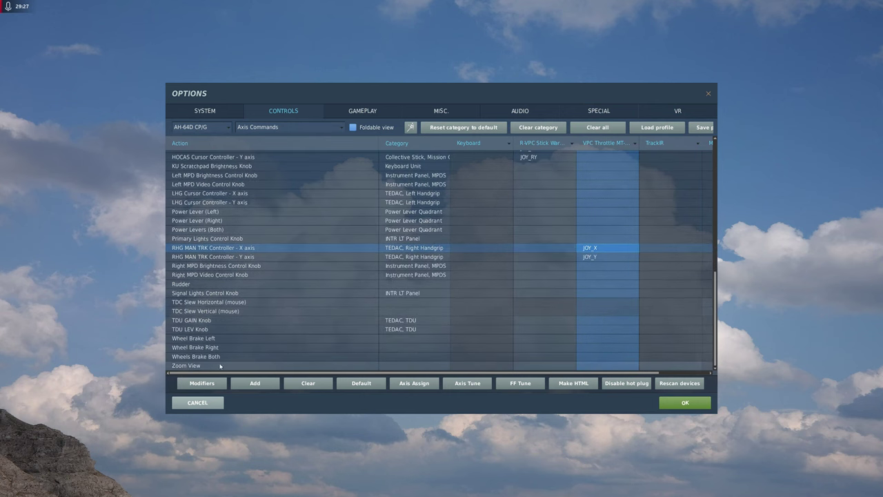
left_click(192, 366)
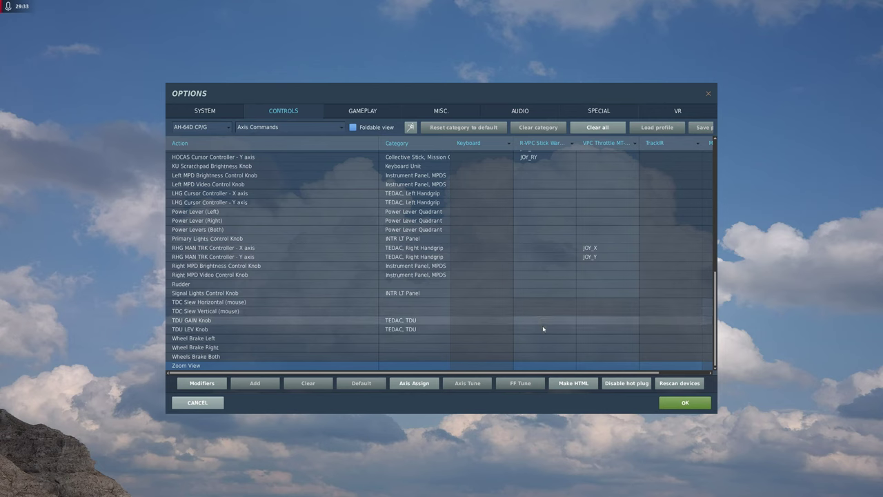
left_click(602, 366)
double_click(602, 367)
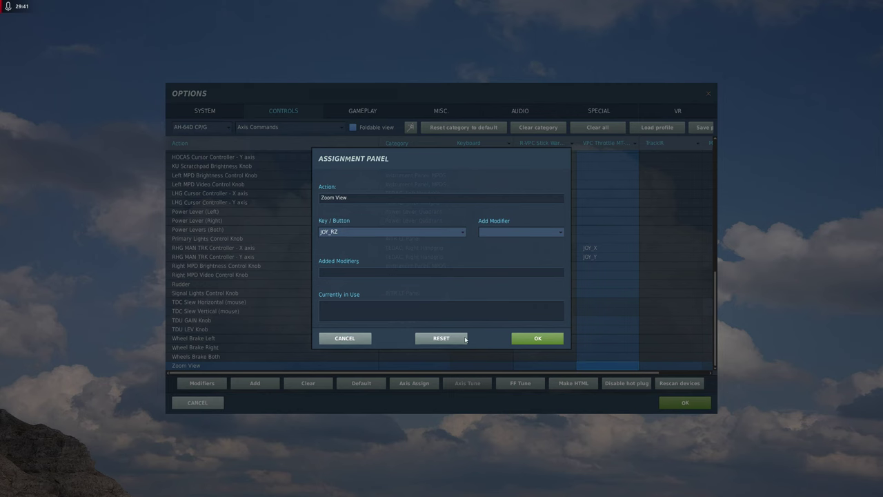
left_click(537, 338)
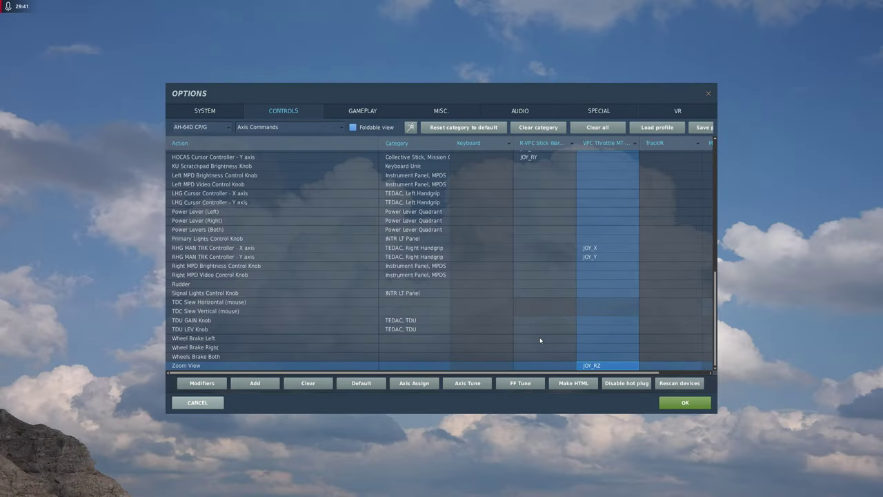
left_click(476, 384)
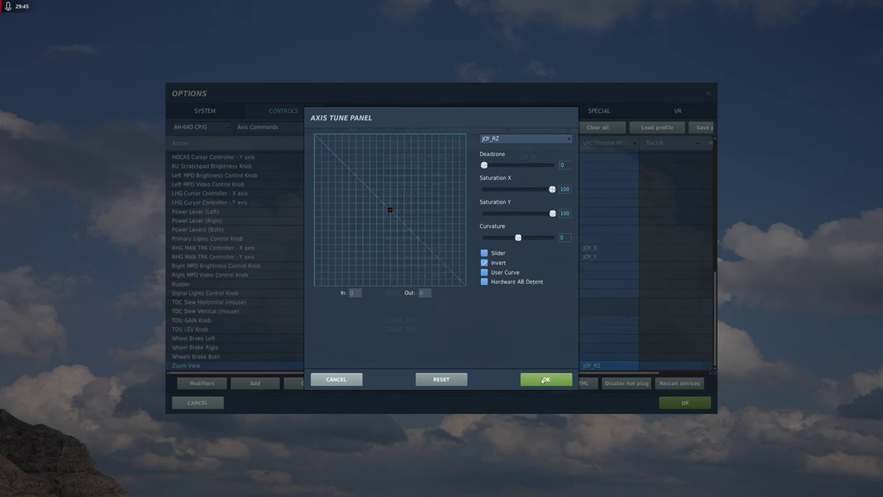
left_click(545, 379)
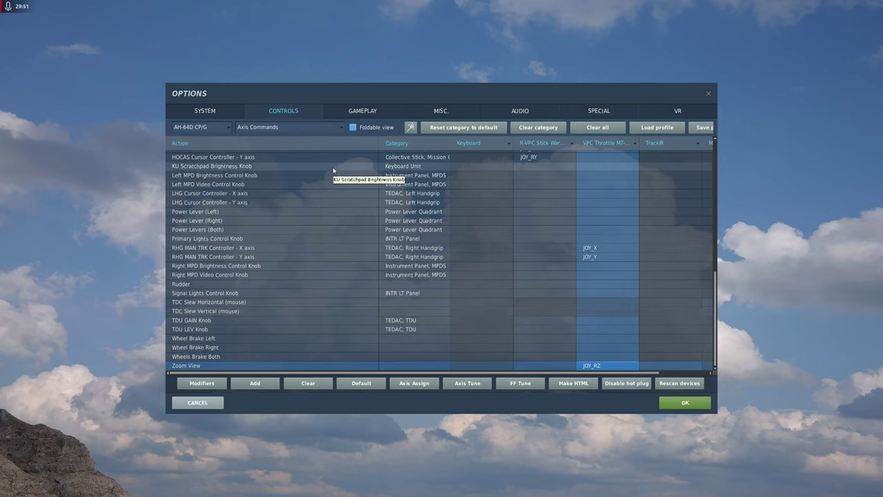
- Clear all Left Handgrip category assignments for both the R-VPC Stick and the VPC Throttle
left_click(311, 129)
scroll(290, 168, "down", 3)
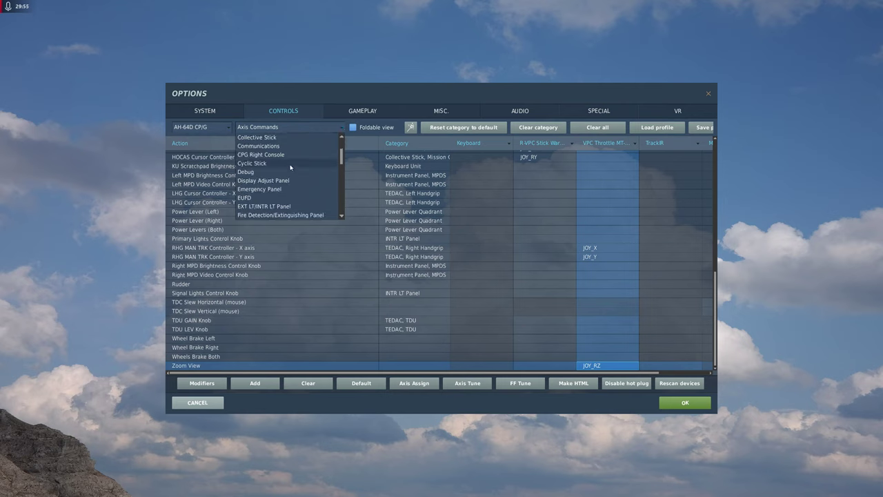
scroll(290, 167, "down", 5)
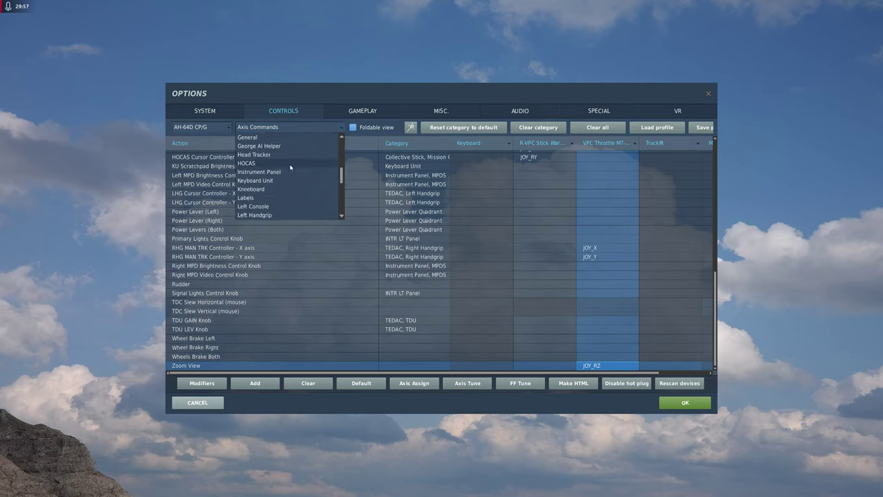
left_click(255, 214)
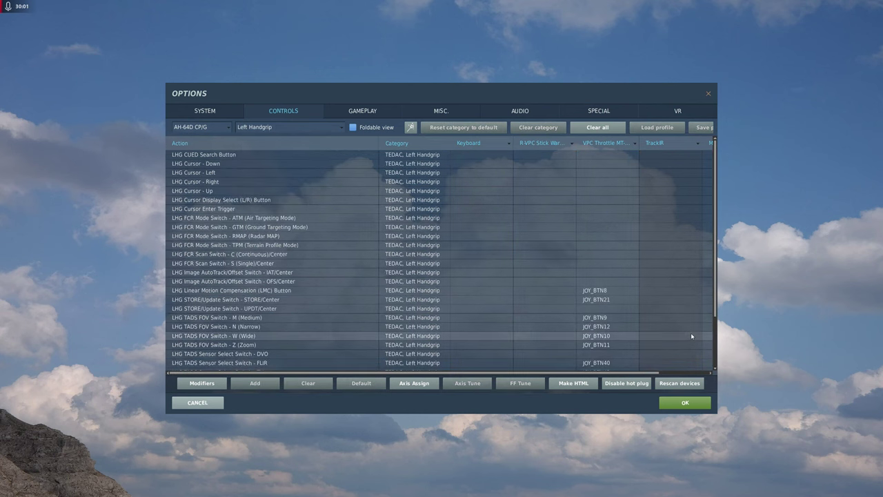
left_click(552, 266)
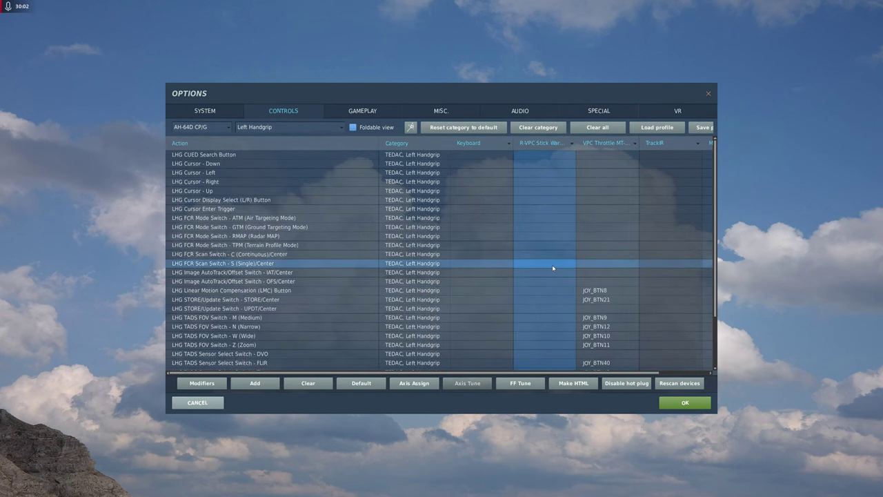
left_click(531, 132)
left_click(416, 272)
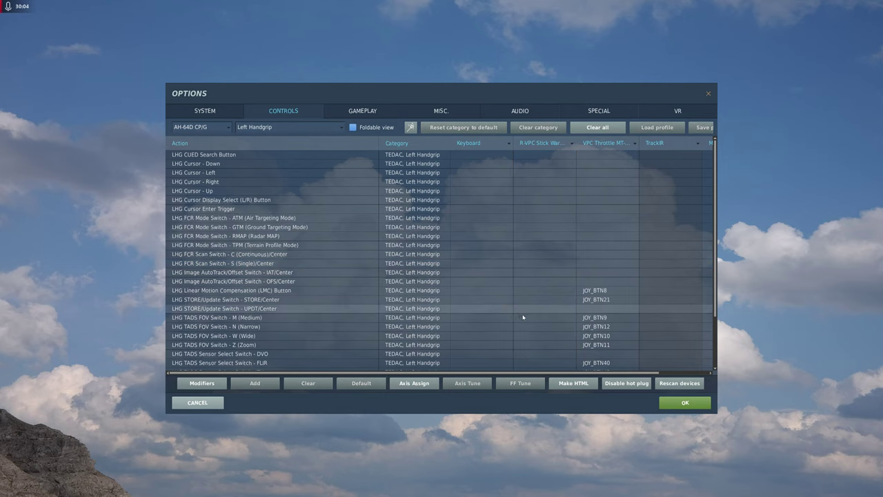
left_click(587, 326)
left_click(532, 129)
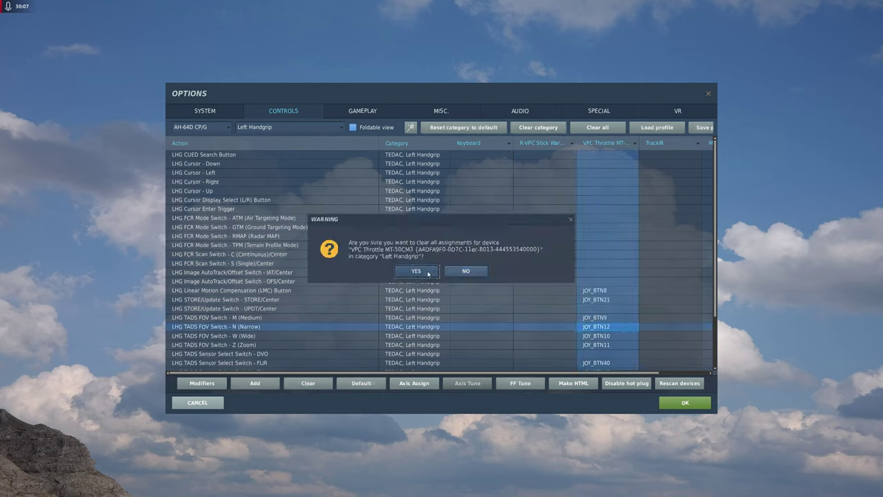
left_click(416, 271)
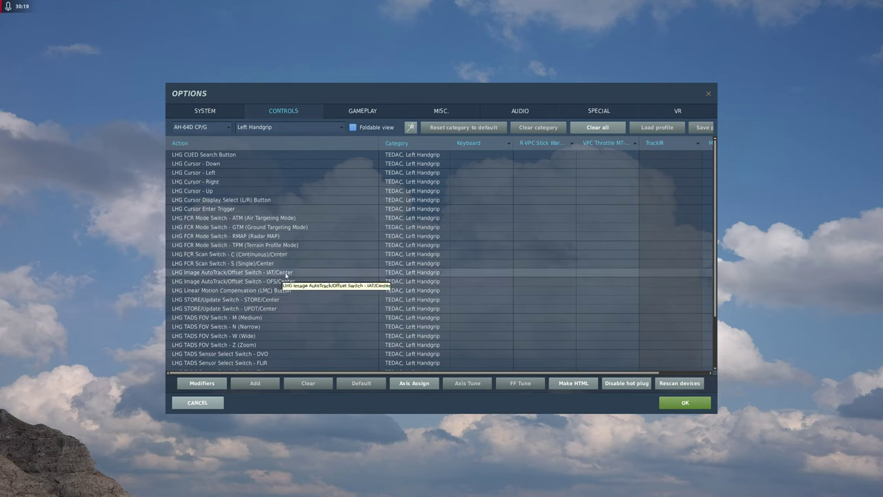
- On the VPC Throttle, bind the LHG Linear Motion Compensation (LMC) Button to JOY_BTN8 and LHG STORE/Update Switch - STORE/Center to JOY_BTN21
left_click(239, 293)
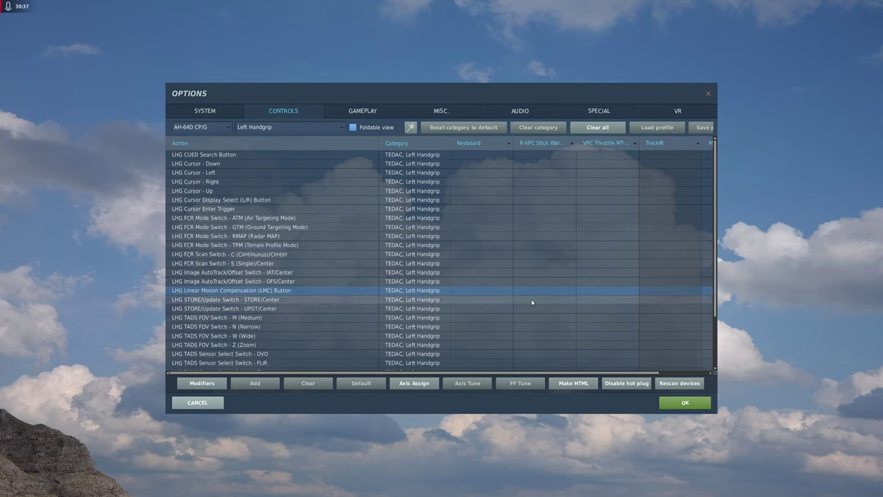
double_click(612, 290)
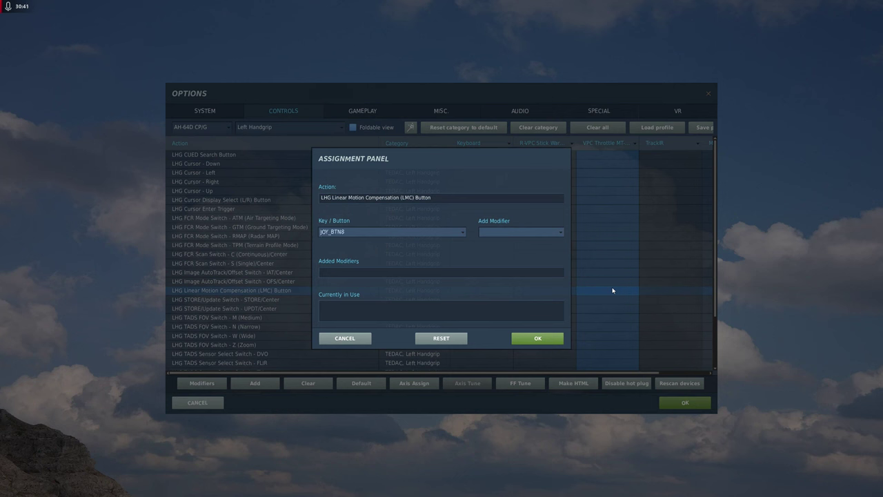
left_click(543, 332)
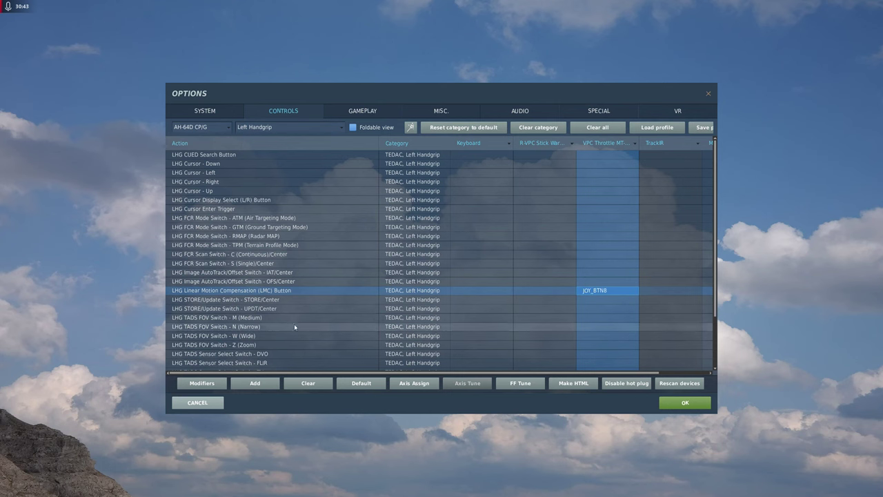
left_click(210, 301)
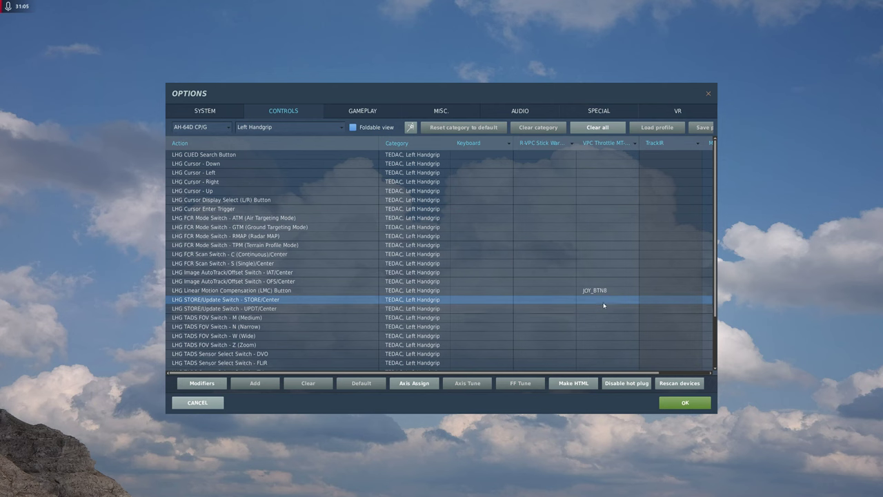
double_click(604, 304)
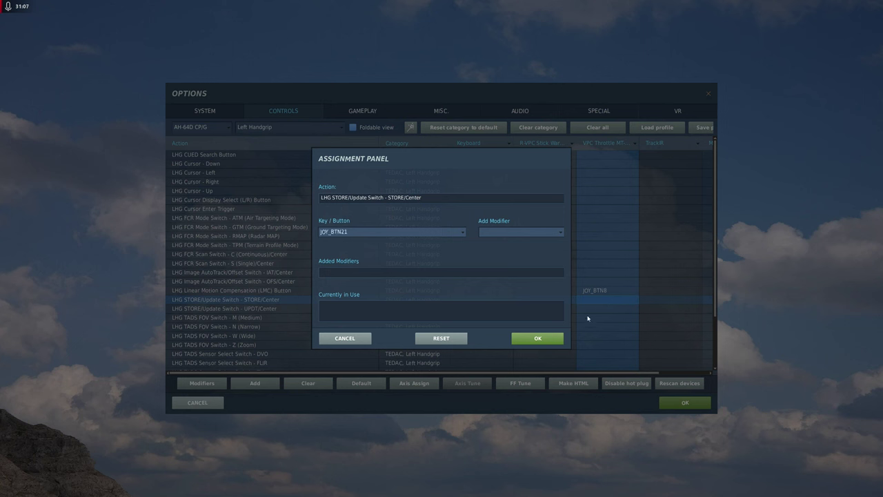
left_click(543, 339)
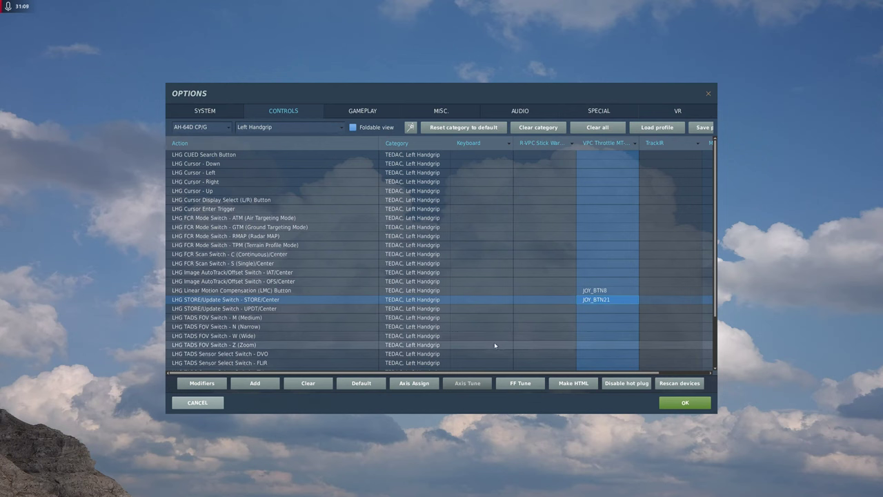
- On the VPC Throttle, bind LHG TADS FOV Switch - W (Wide) to JOY_BTN10 and M (Medium) to JOY_BTN9
left_click(212, 317)
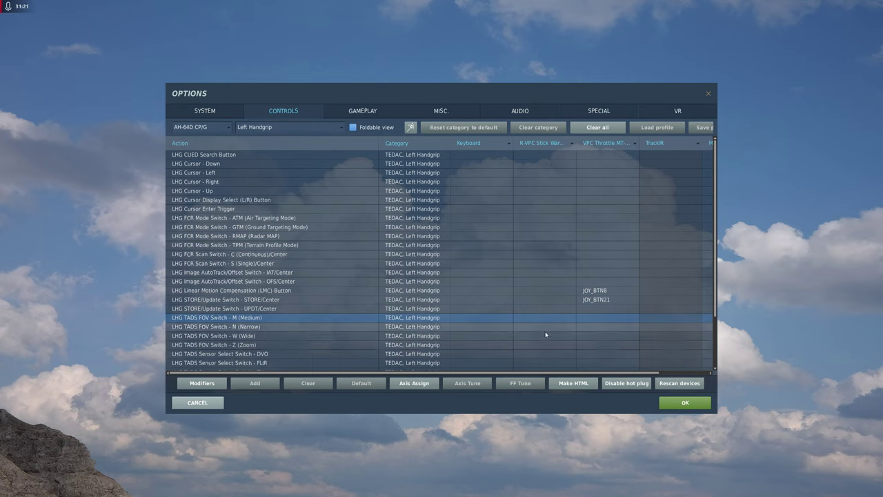
left_click(592, 337)
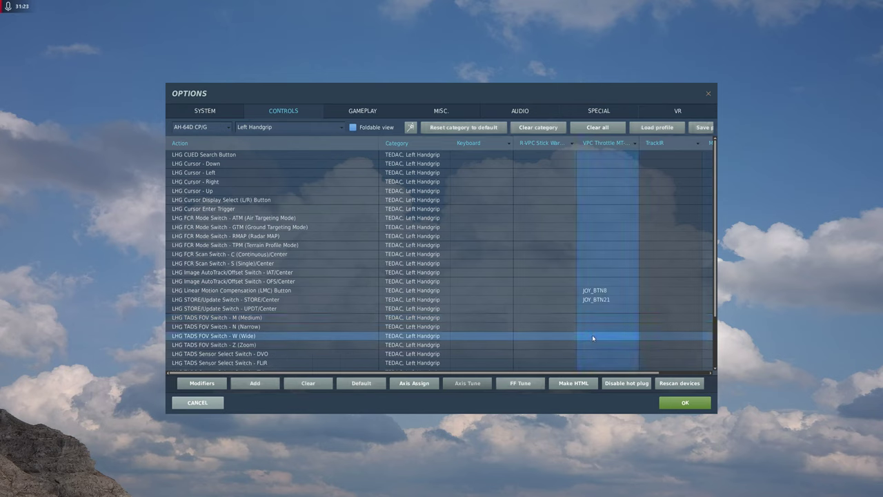
double_click(592, 336)
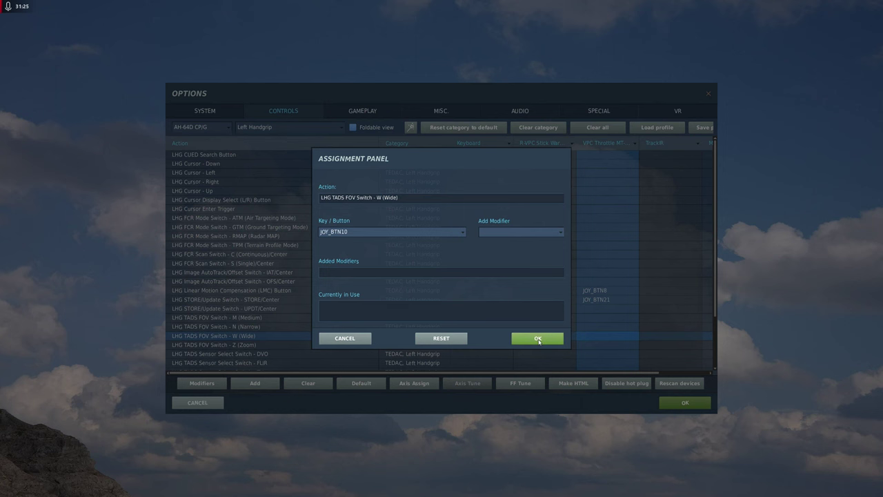
left_click(538, 339)
left_click(612, 318)
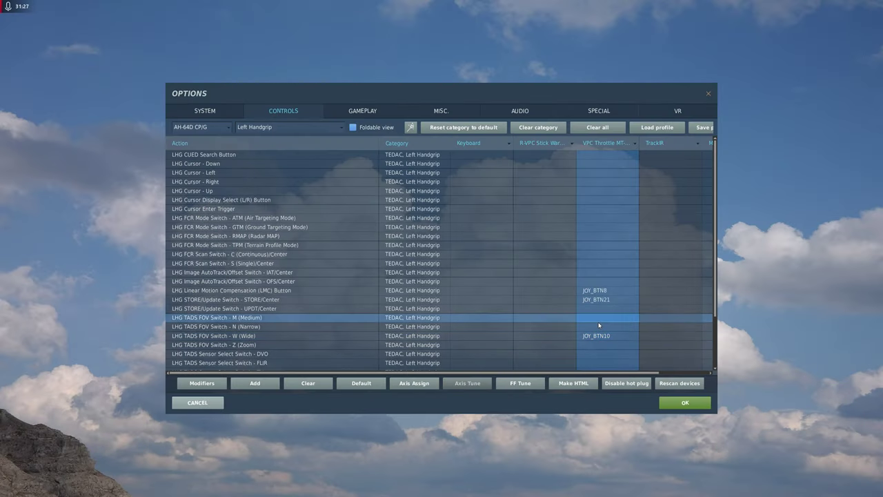
double_click(598, 319)
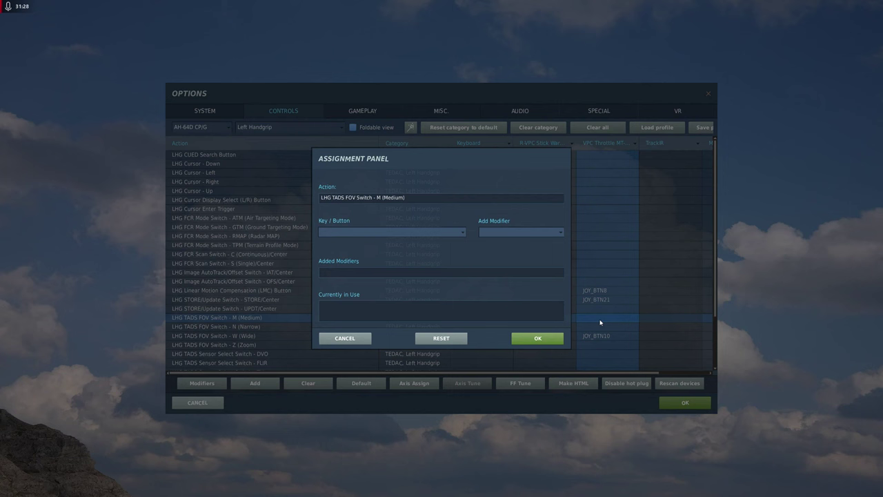
left_click(538, 339)
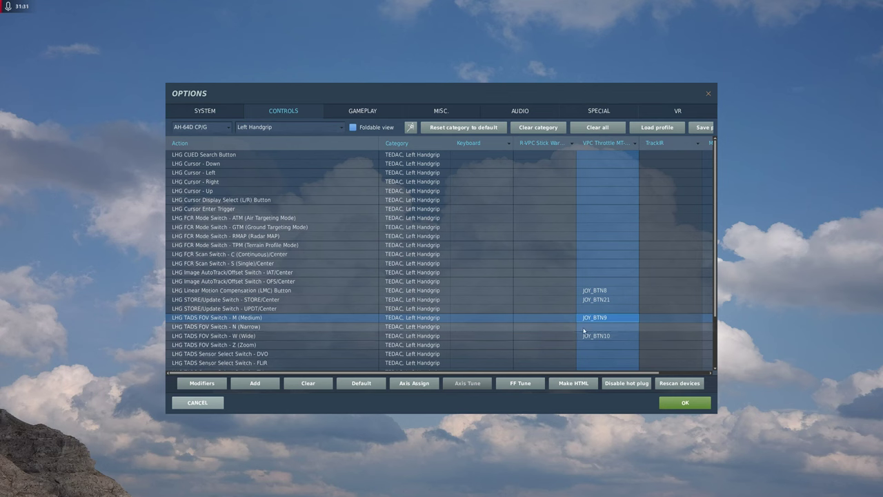
- On the VPC Throttle, bind LHG TADS FOV Switch - N (Narrow) to JOY_BTN12 and Z (Zoom) to JOY_BTN11
double_click(583, 329)
left_click(556, 338)
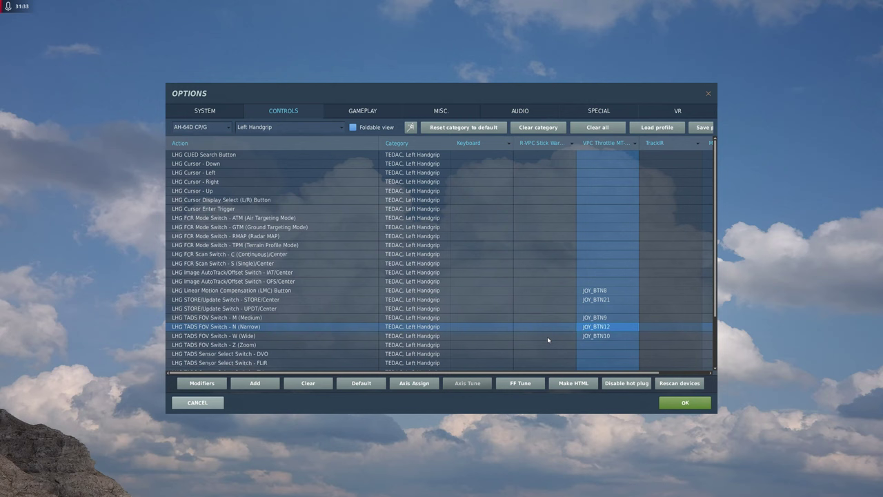
double_click(584, 347)
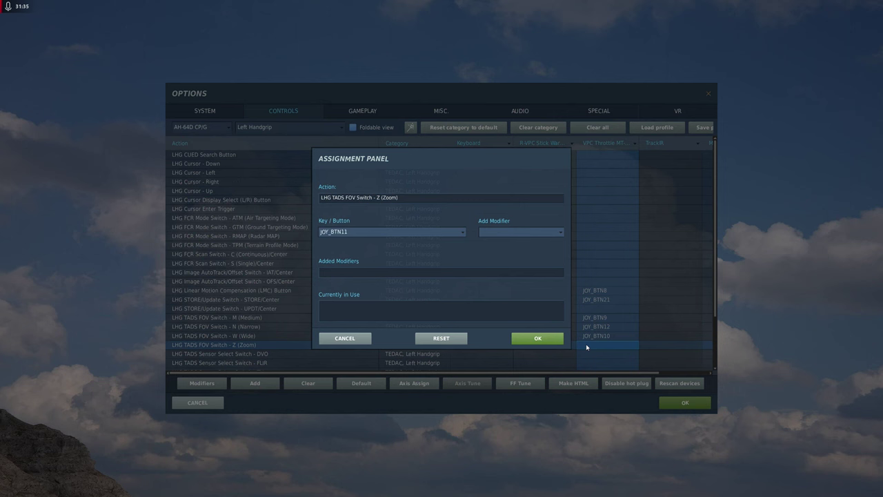
left_click(538, 339)
- On the VPC Throttle, bind LHG TADS Sensor Select Switch - FLIR to JOY_BTN40 and TV to JOY_BTN43
scroll(539, 343, "down", 1)
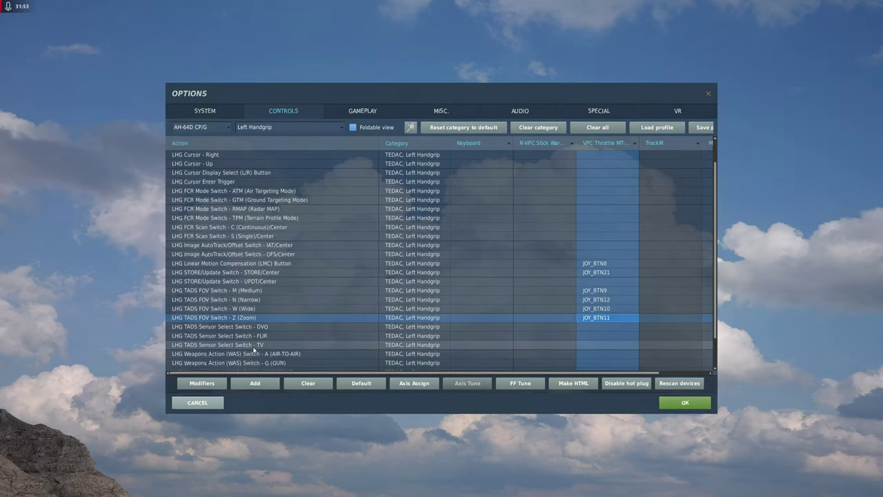
left_click(310, 337)
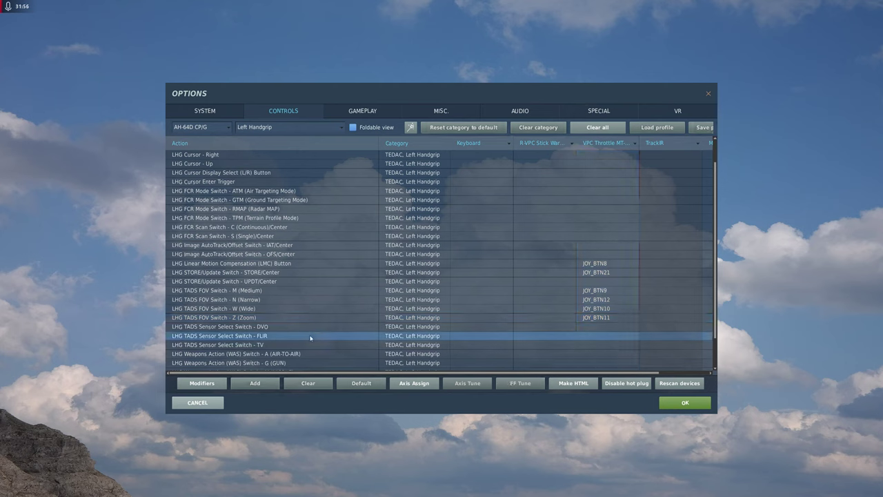
double_click(605, 338)
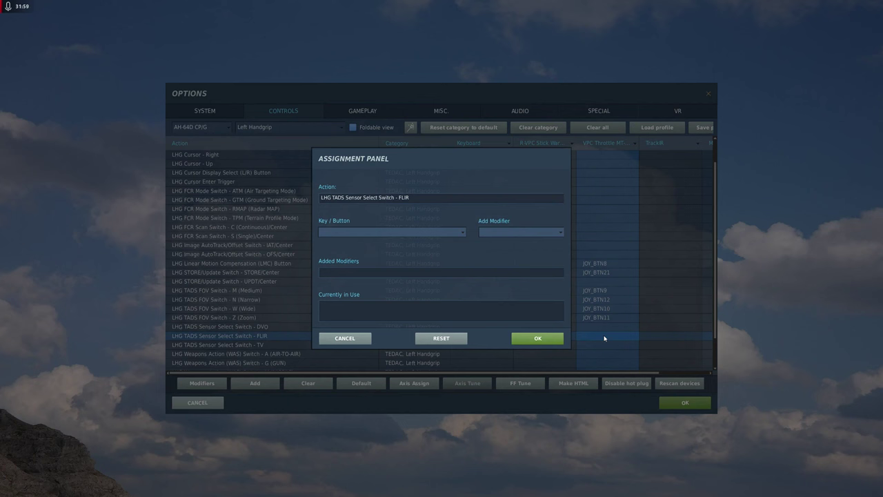
left_click(562, 338)
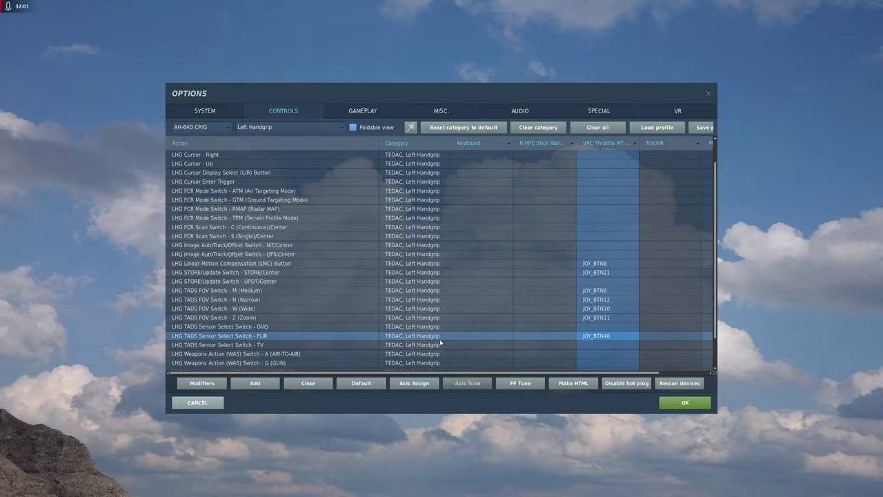
left_click(281, 345)
double_click(619, 344)
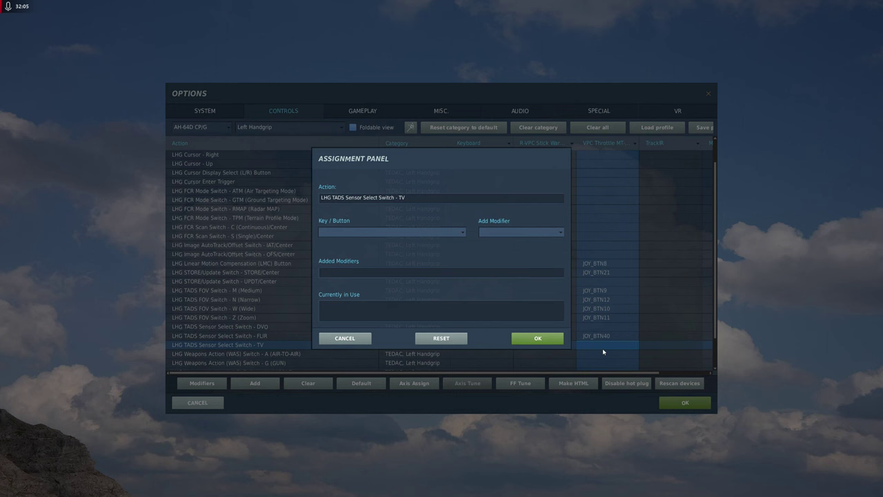
left_click(532, 338)
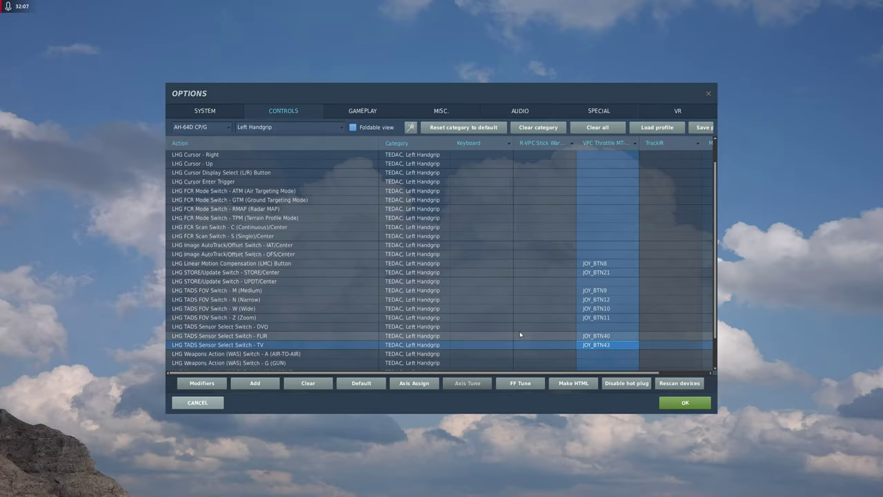
- Bind LHG Weapons Action (WAS) Switch - G (GUN) to JOY_BTN26 on the R-VPC Stick
scroll(330, 274, "down", 1)
scroll(330, 277, "down", 1)
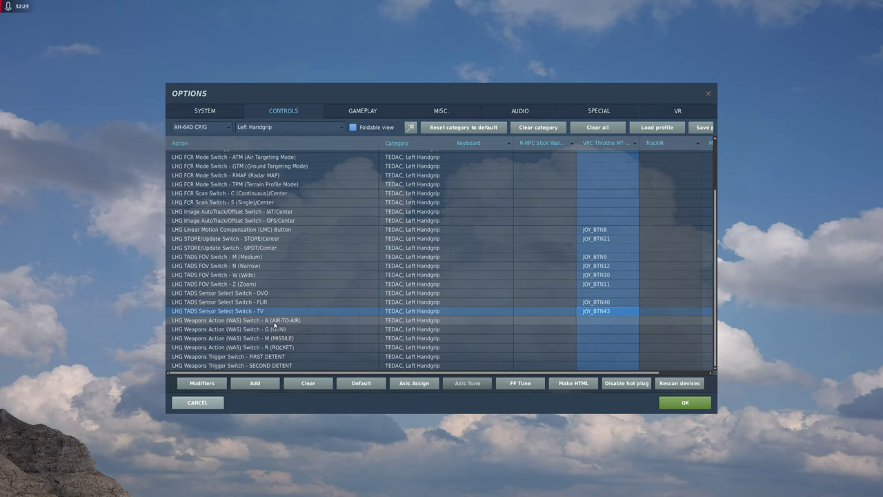
left_click(284, 330)
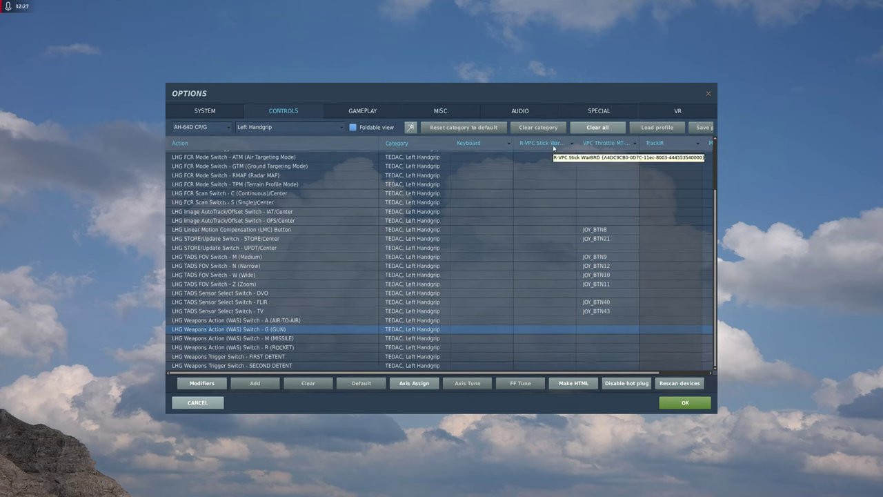
left_click(526, 331)
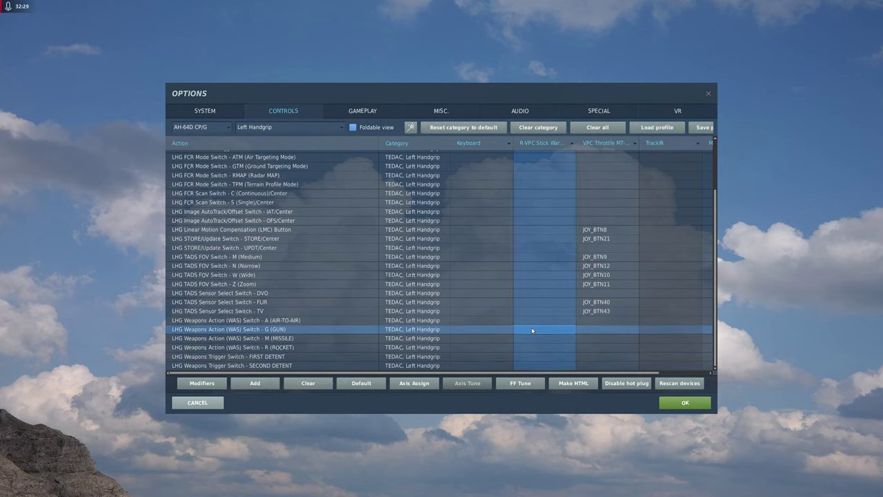
double_click(531, 332)
left_click(537, 338)
- On the R-VPC Stick, bind LHG Weapons Action (WAS) Switch - M (MISSILE) to JOY_BTN27 and R (ROCKET) to JOY_BTN29
left_click(279, 339)
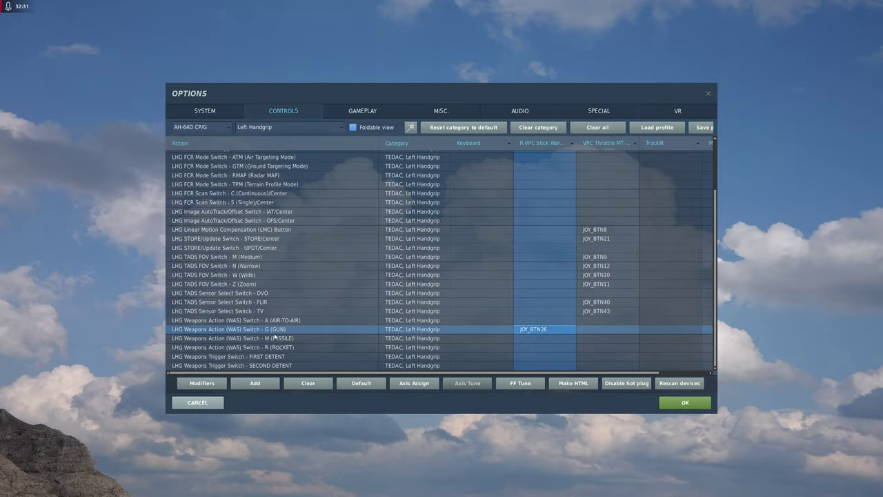
left_click(532, 339)
double_click(532, 339)
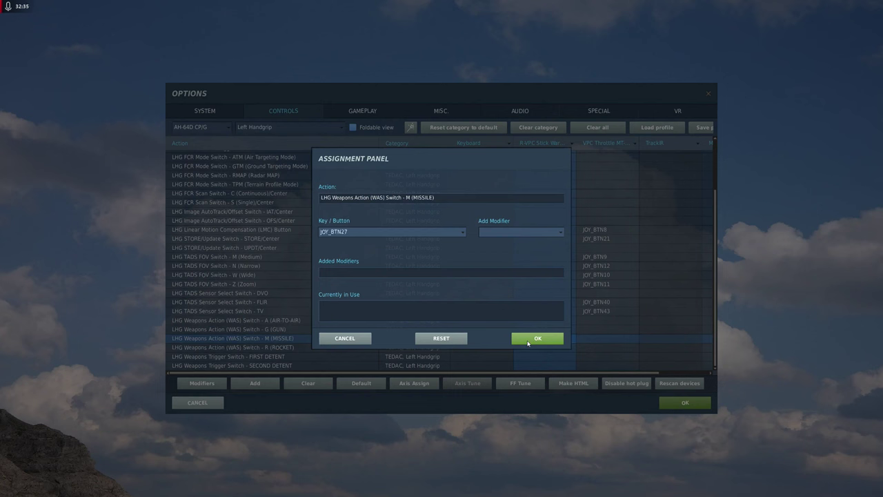
left_click(531, 338)
left_click(503, 348)
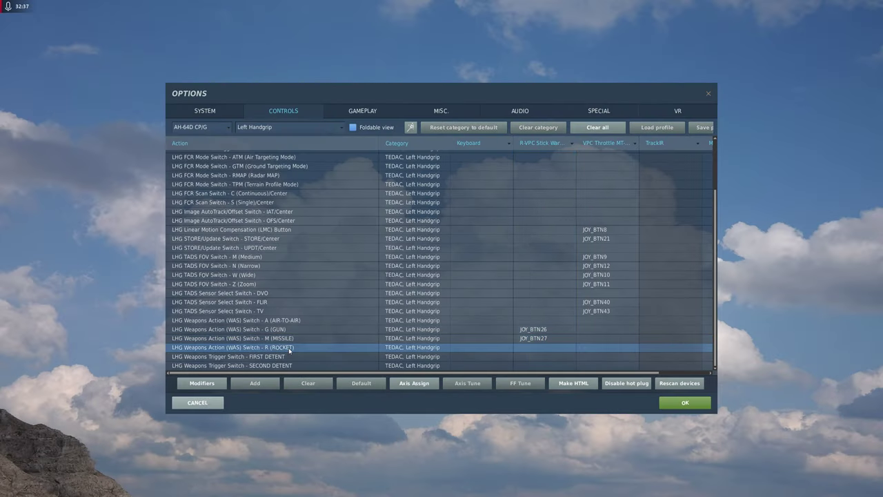
left_click(534, 348)
double_click(534, 348)
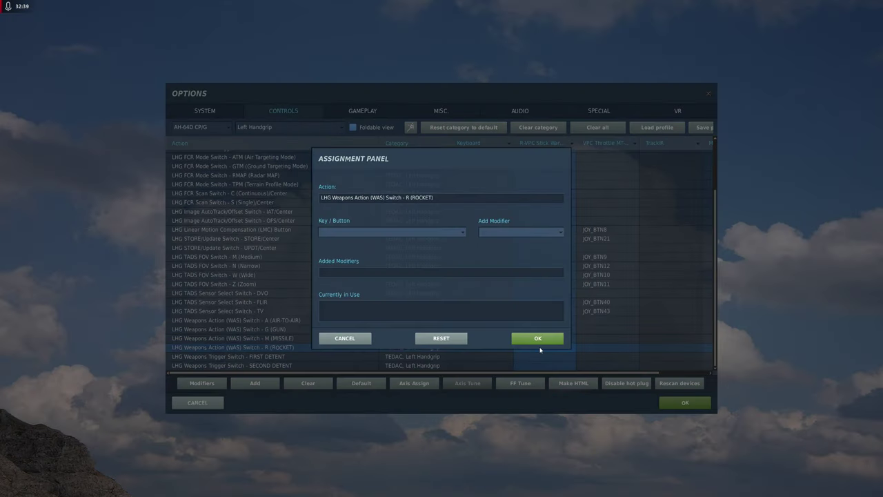
left_click(529, 339)
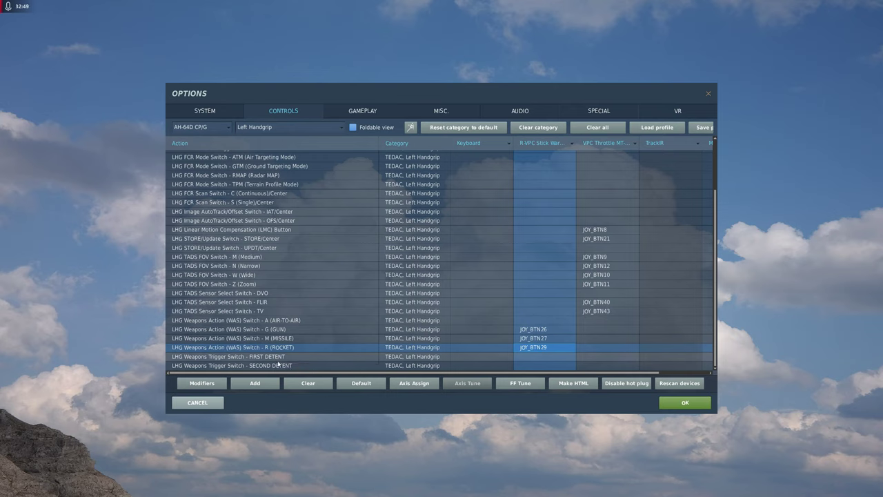
- On the R-VPC Stick, bind LHG Weapons Trigger Switch - SECOND DETENT to JOY_BTN4 and FIRST DETENT to JOY_BTN3
double_click(542, 367)
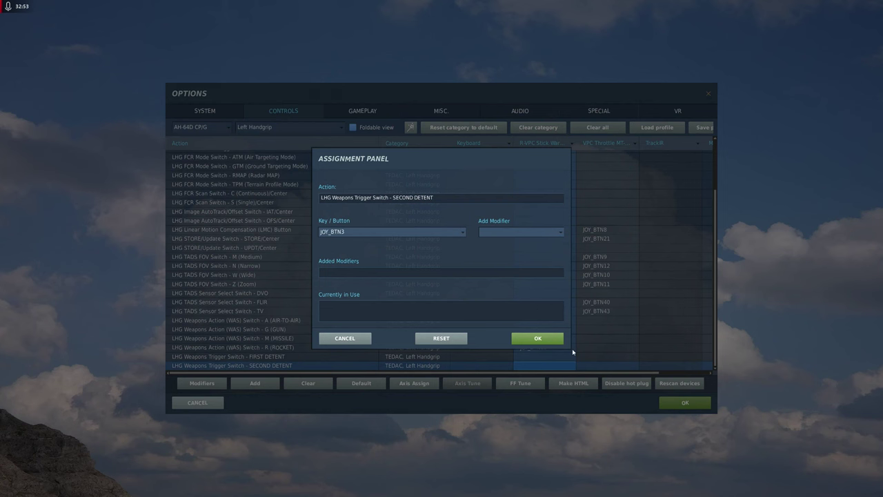
left_click(558, 340)
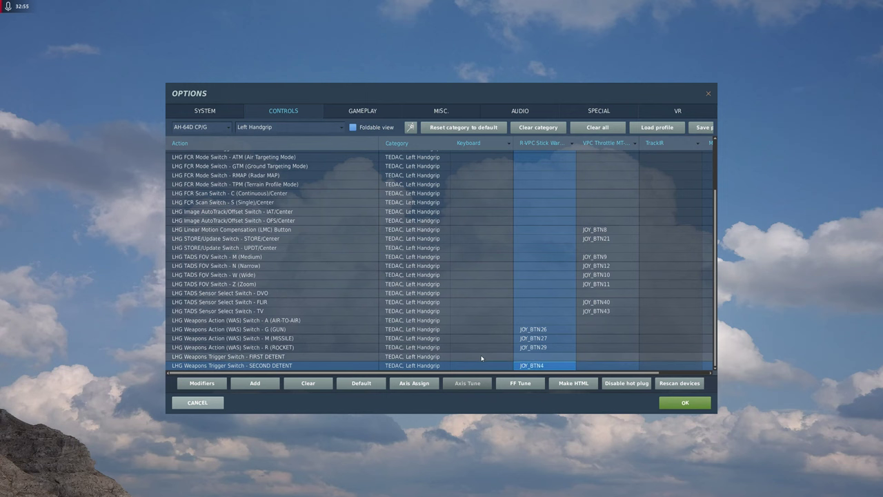
double_click(527, 356)
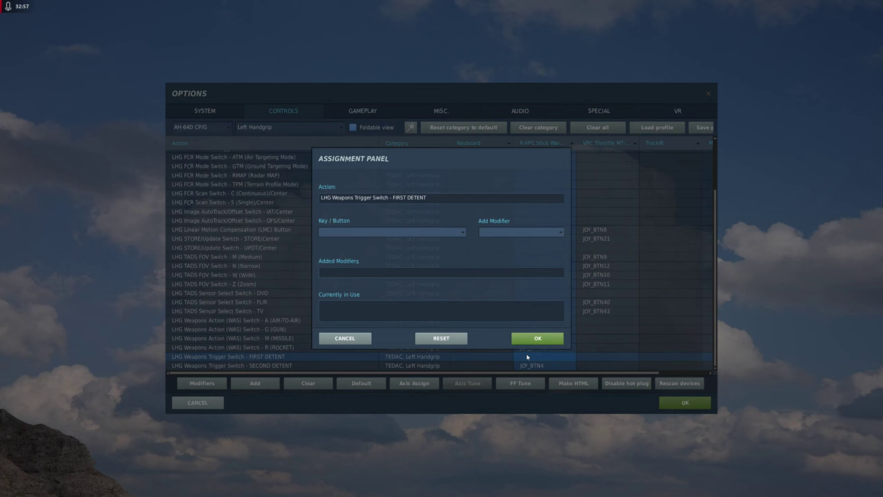
left_click(530, 339)
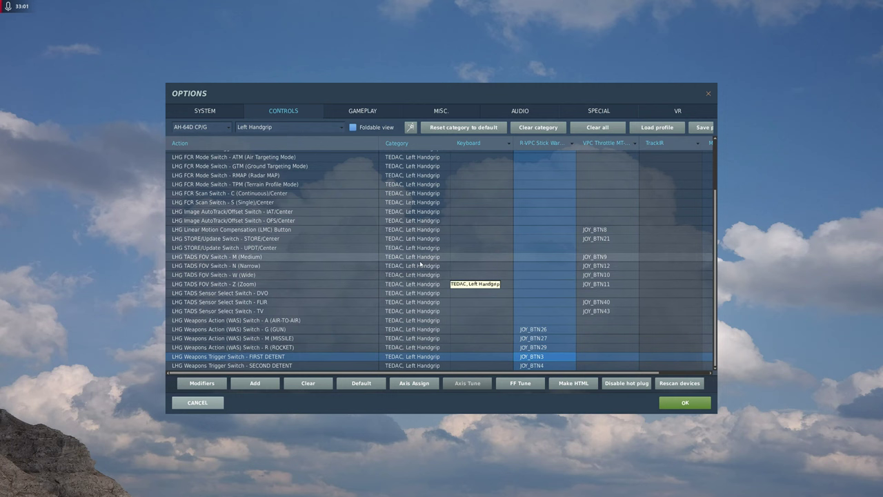
scroll(432, 261, "up", 3)
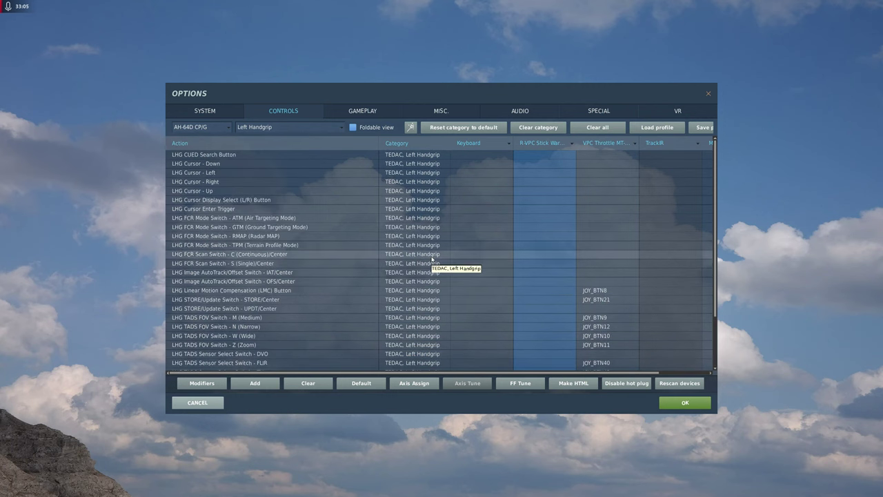
scroll(432, 260, "down", 3)
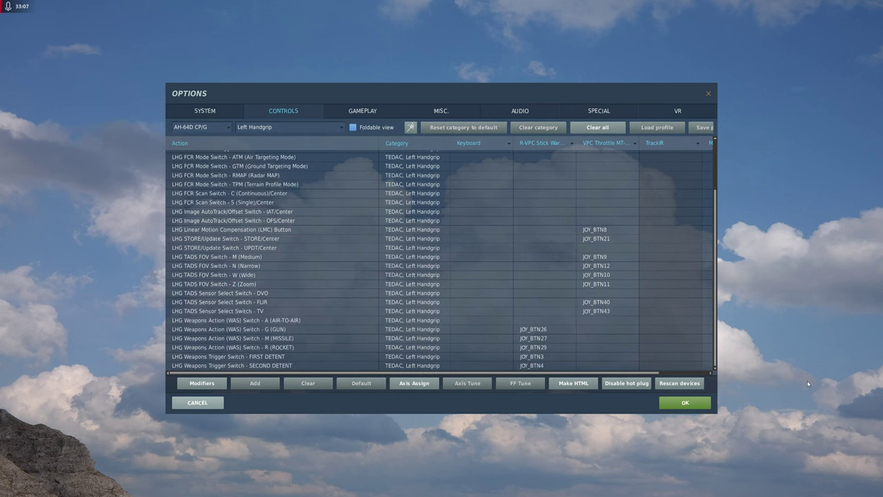
- Switch to the CP/G Right Handgrip category and clear its existing bindings for the R-VPC Stick and the VPC Throttle
left_click(301, 132)
scroll(288, 167, "down", 3)
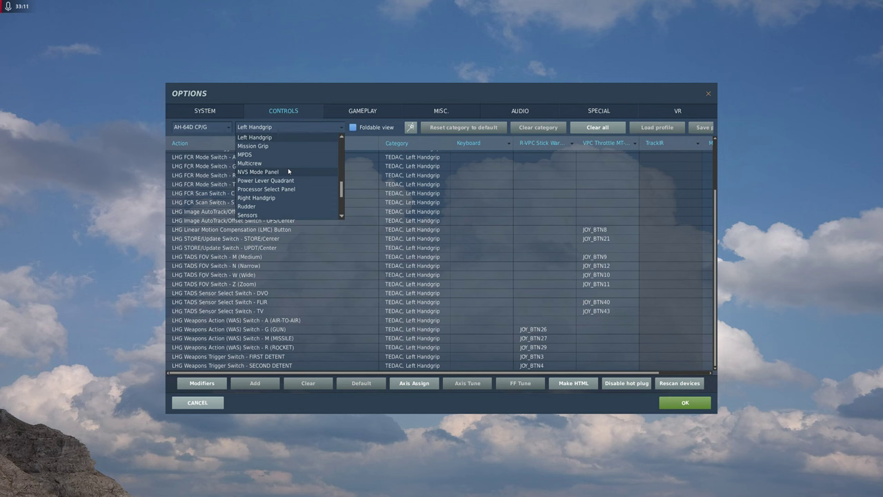
left_click(268, 198)
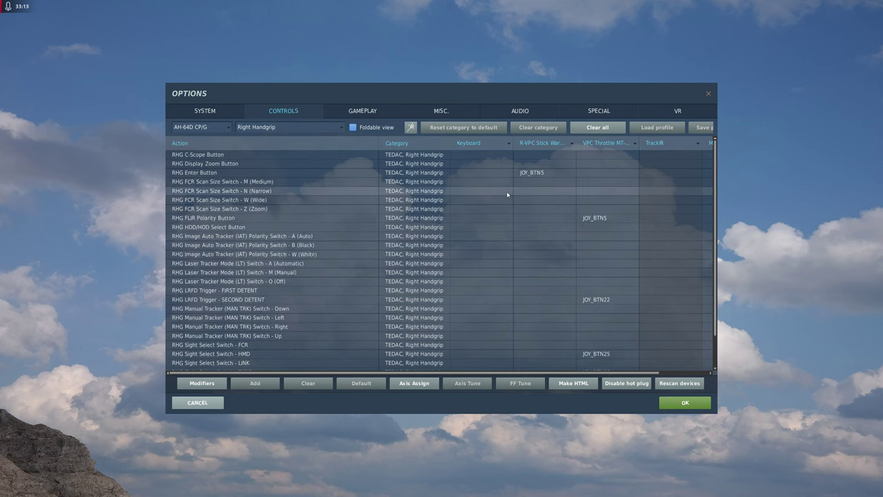
left_click(551, 199)
left_click(408, 272)
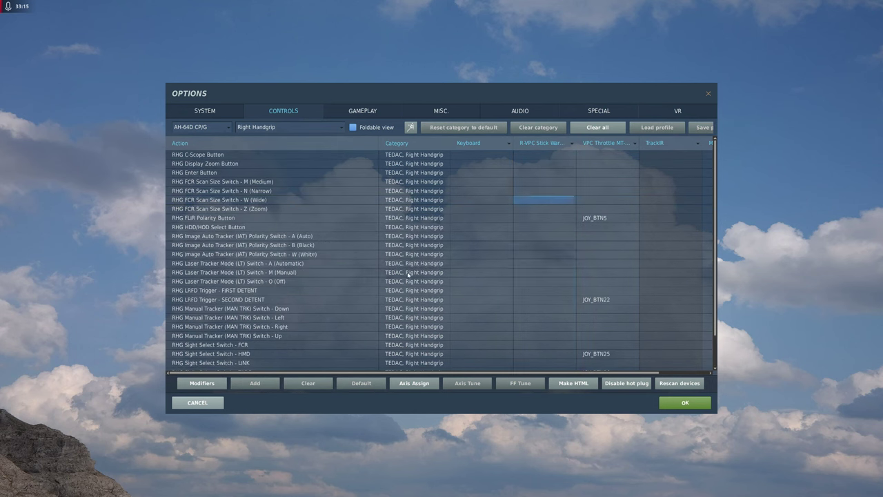
left_click(605, 290)
left_click(537, 126)
left_click(418, 271)
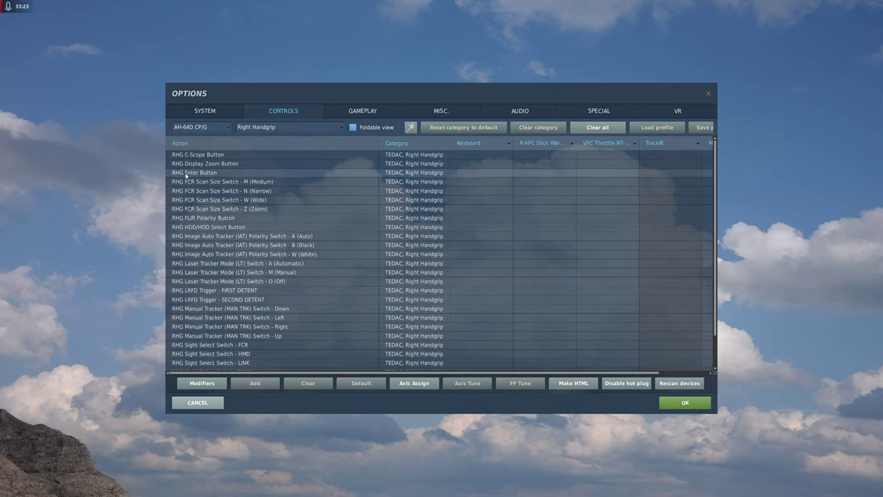
- Bind the RHG Enter Button to JOY_BTN5 on the R-VPC Stick
left_click(207, 174)
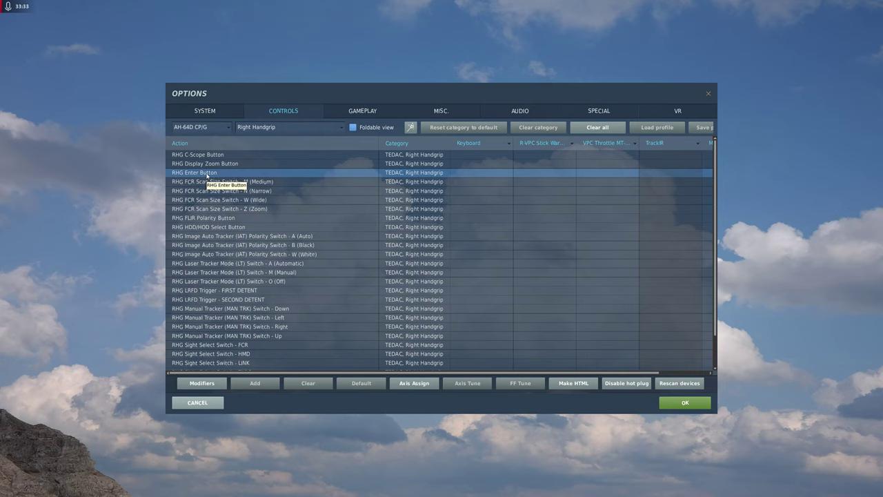
left_click(542, 171)
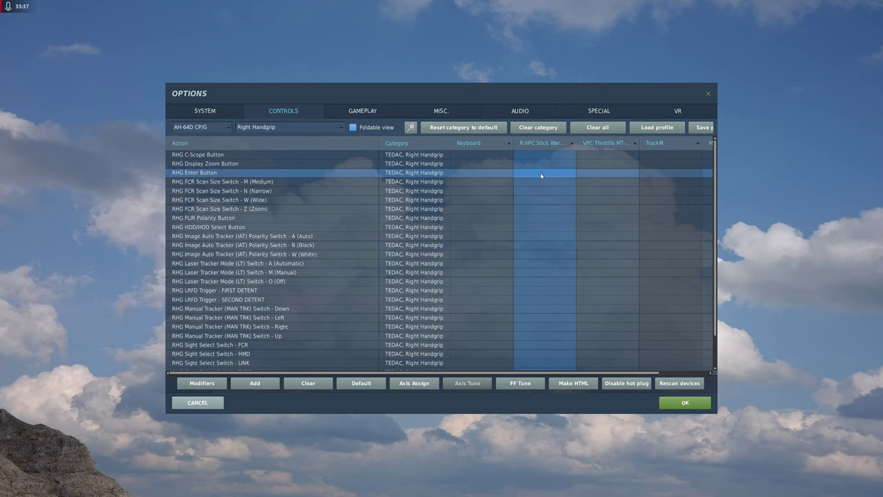
double_click(541, 173)
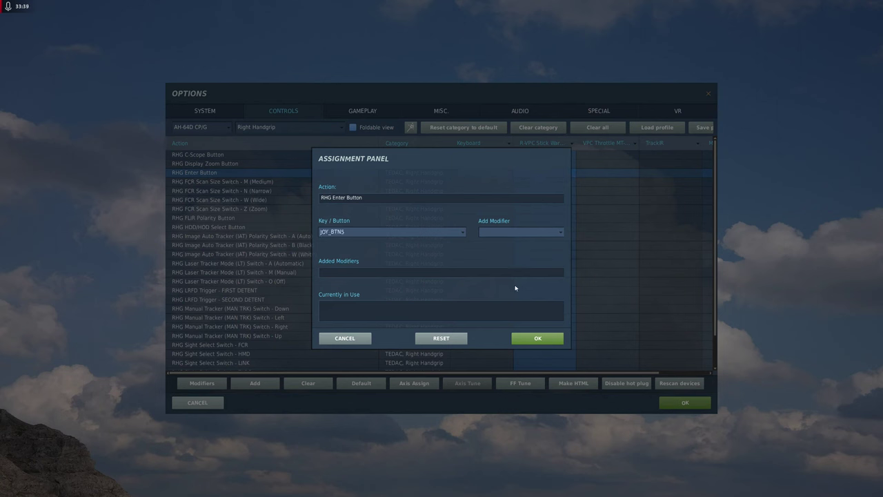
left_click(537, 338)
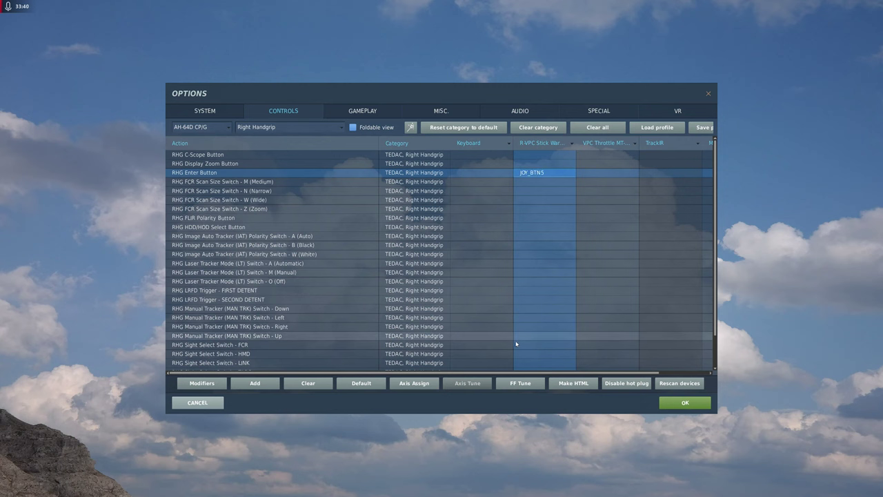
- Bind the RHG FLIR Polarity Button to JOY_BTN5 on the VPC Throttle
left_click(251, 218)
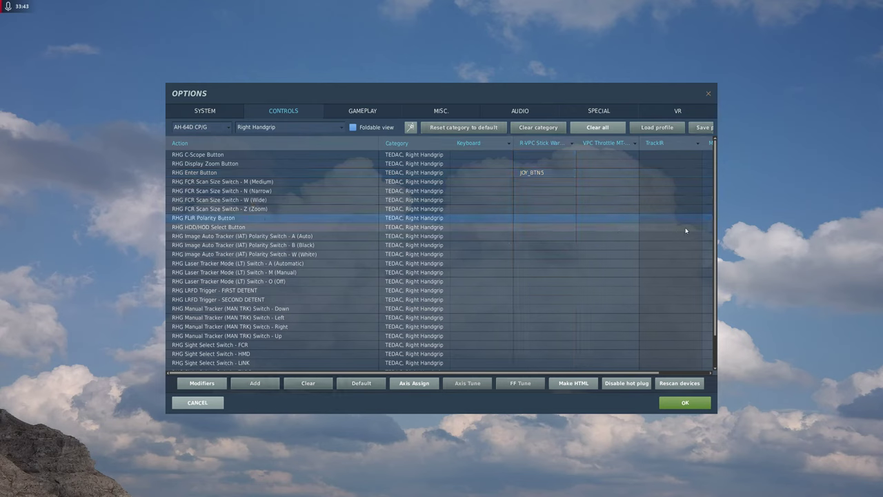
left_click(615, 222)
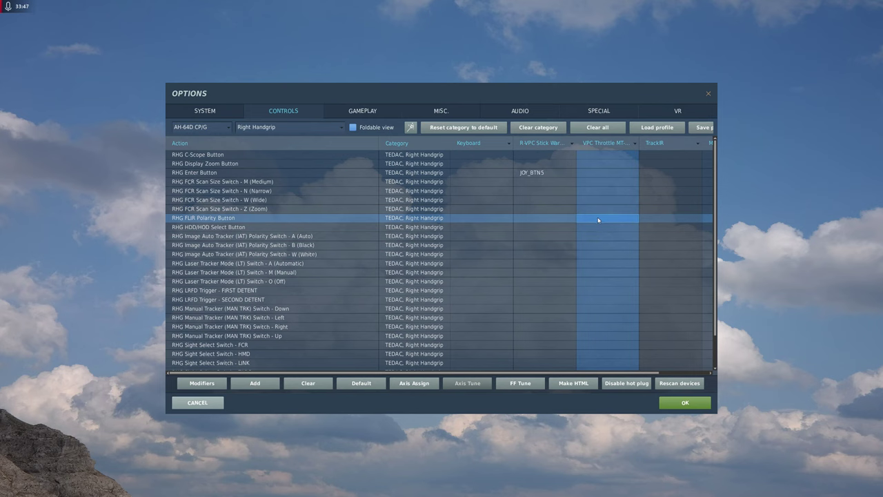
double_click(598, 219)
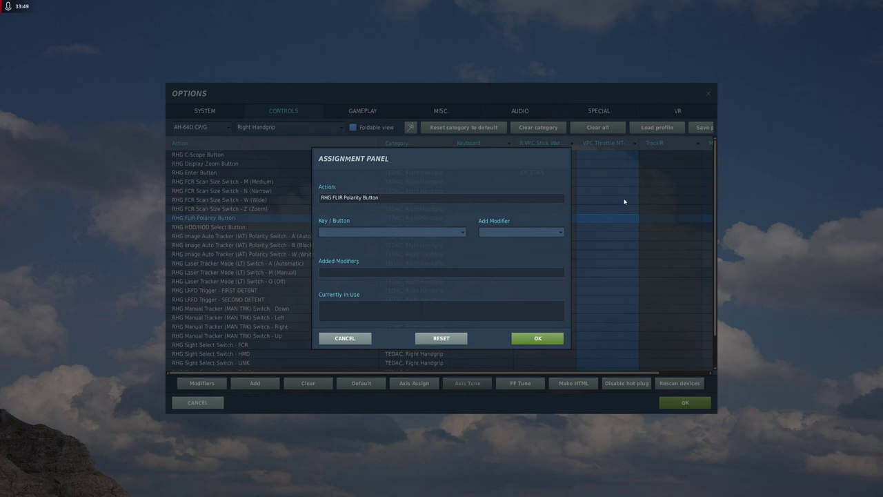
left_click(541, 338)
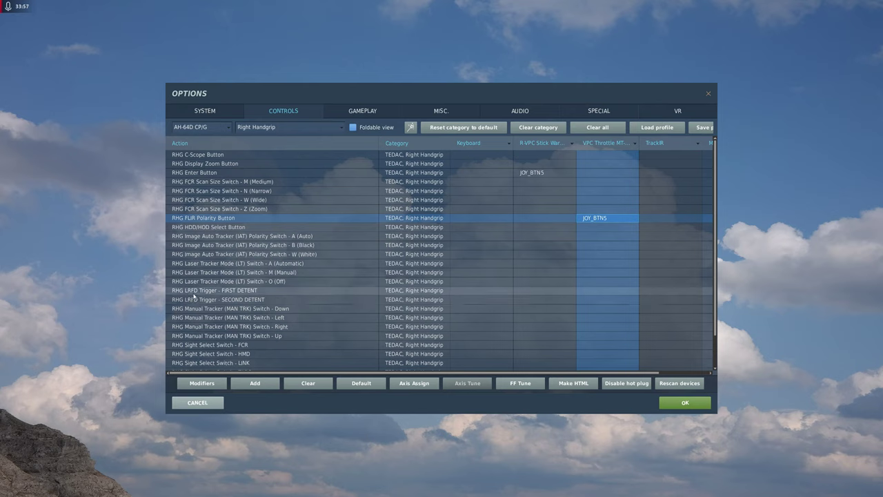
- Bind RHG LRFD Trigger - SECOND DETENT to JOY_BTN22 on the VPC Throttle
left_click(243, 301)
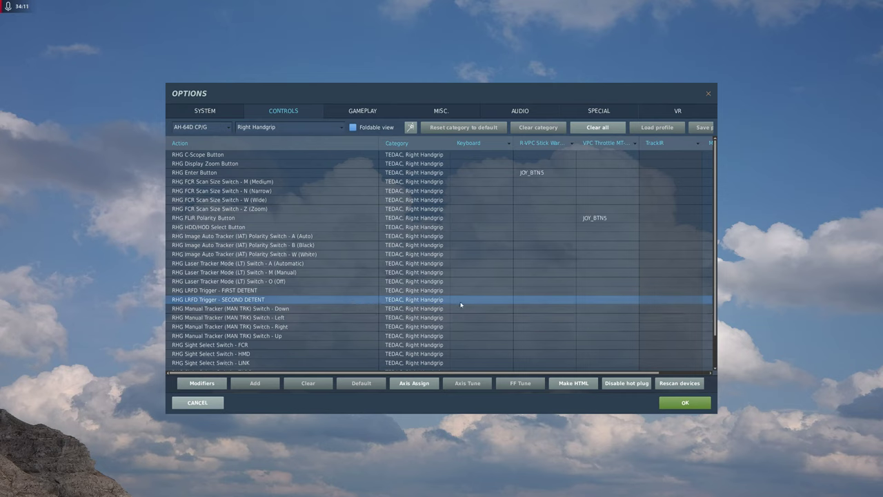
left_click(587, 301)
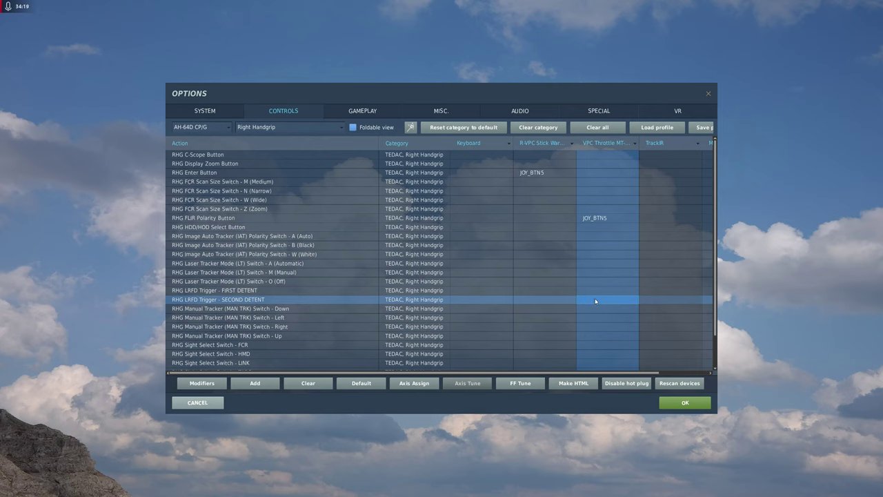
double_click(595, 302)
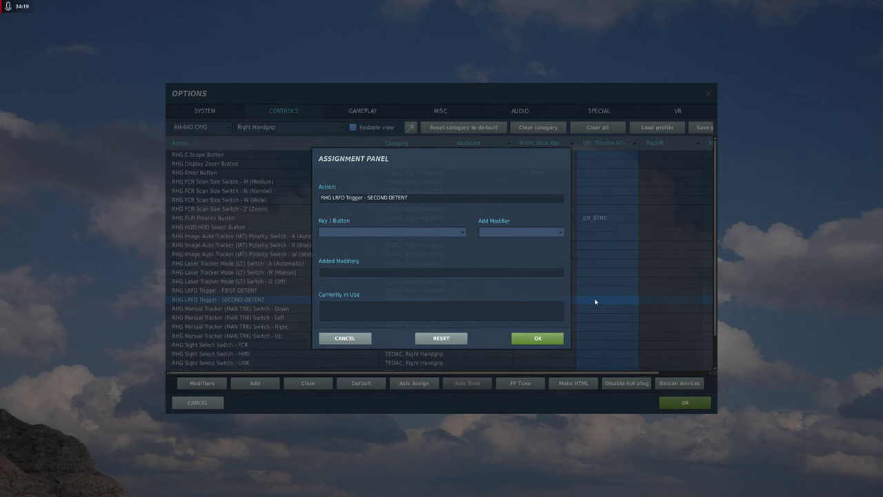
left_click(531, 338)
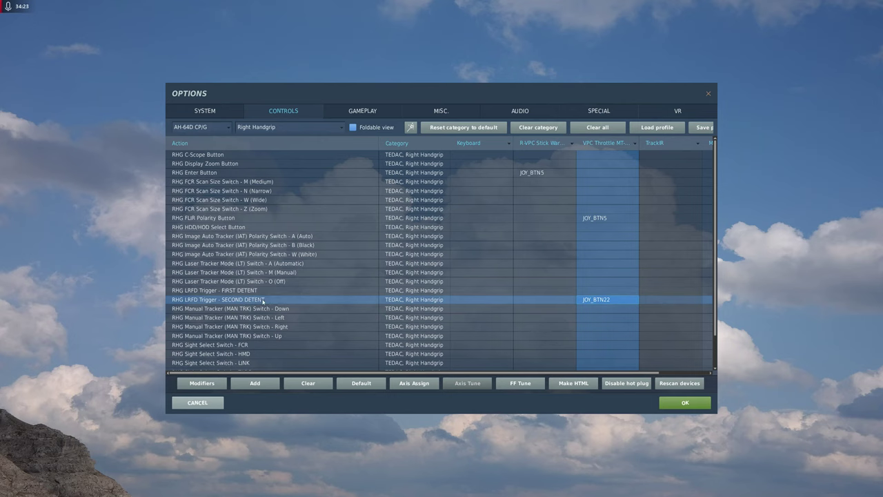
- On the VPC Throttle, bind RHG Sight Select Switch - HMD to JOY_BTN25 and TADS to JOY_BTN26
scroll(281, 310, "down", 1)
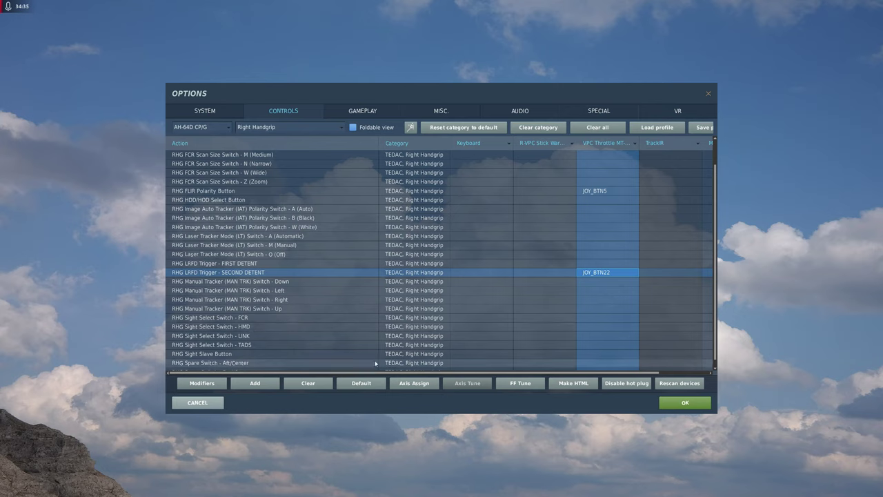
left_click(241, 327)
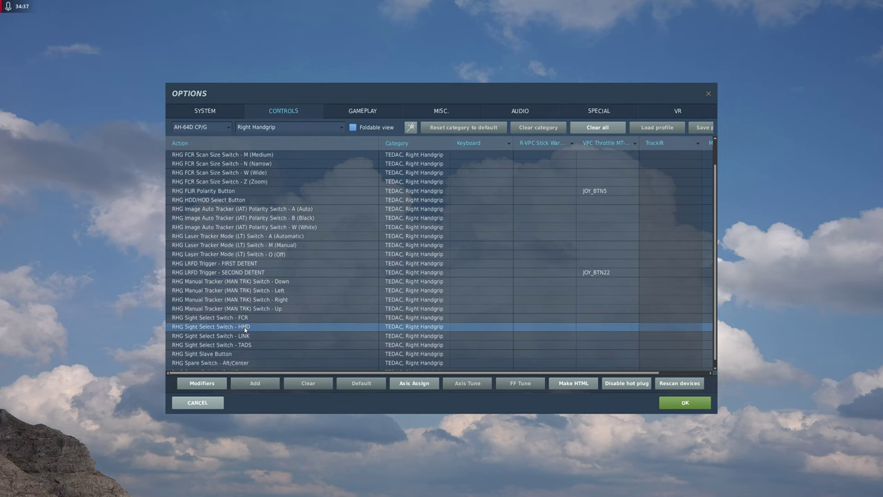
left_click(612, 328)
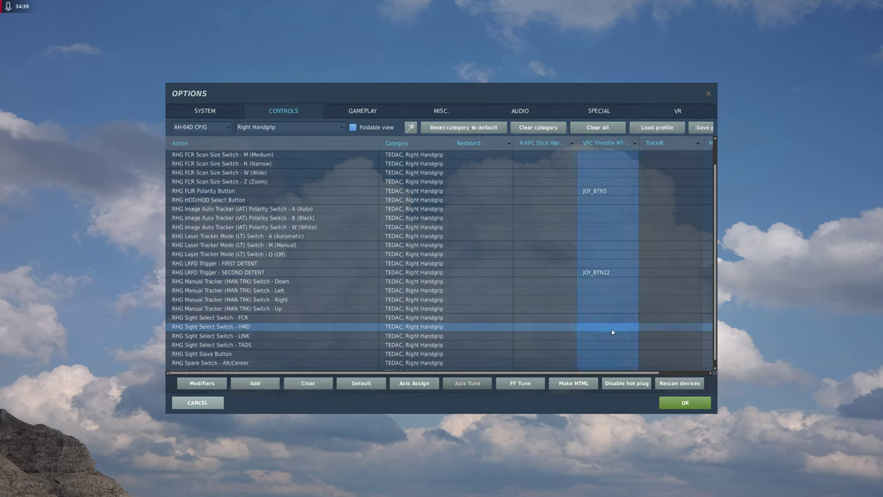
double_click(605, 328)
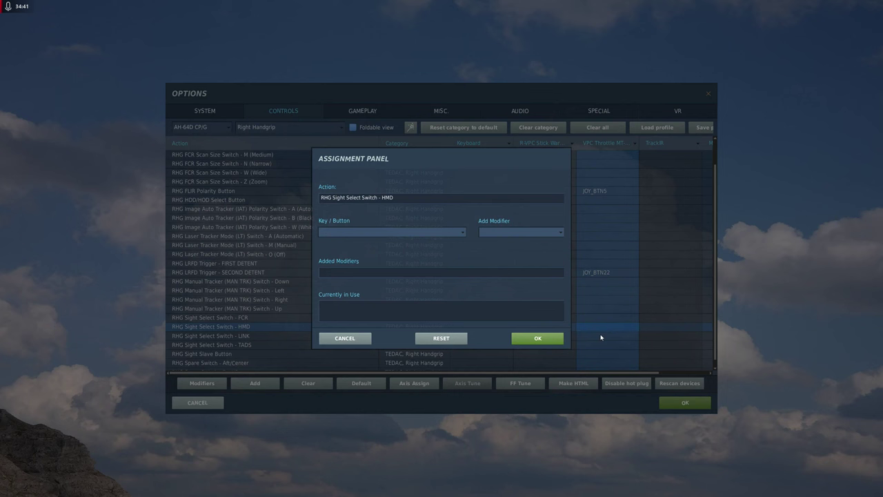
left_click(536, 342)
left_click(511, 344)
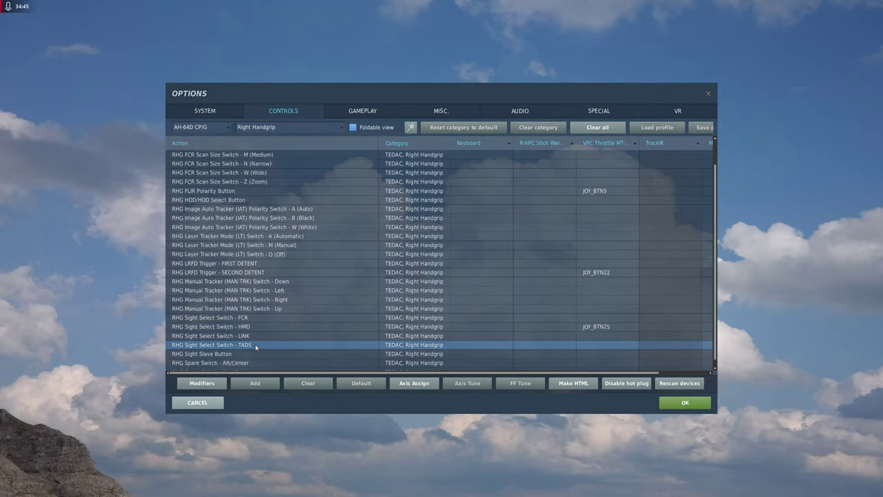
double_click(593, 346)
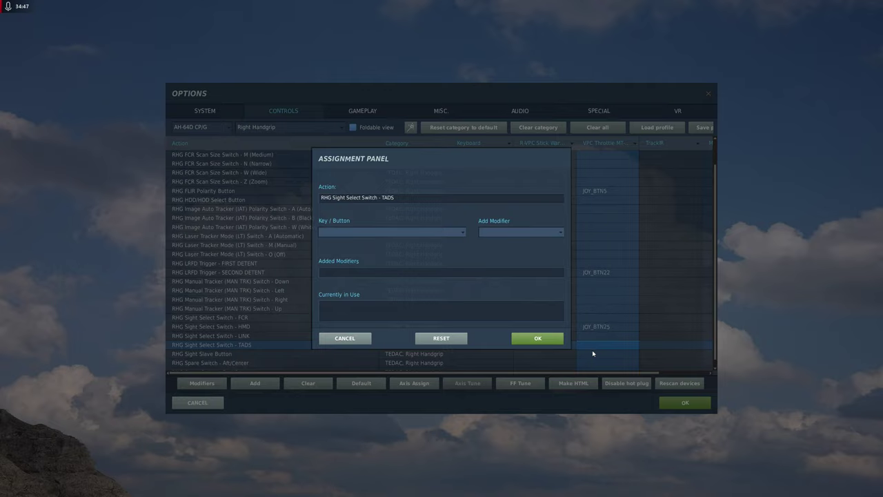
left_click(545, 338)
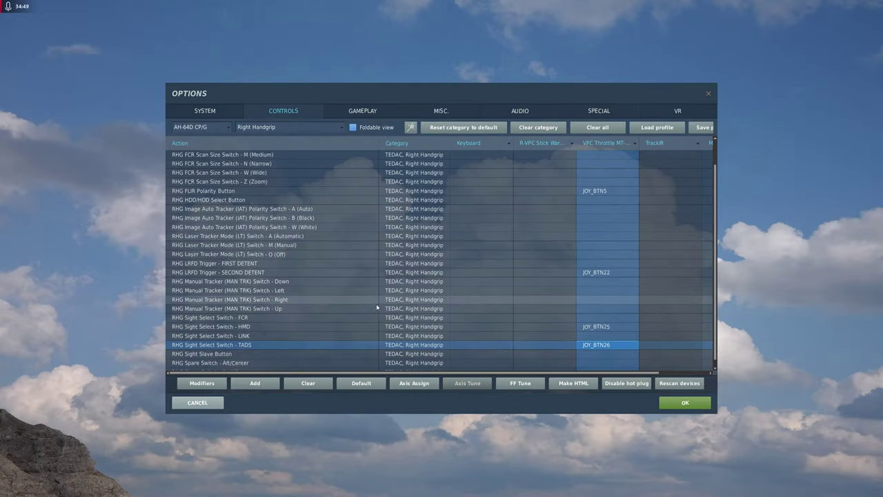
- Bind the RHG Sight Slave Button to JOY_BTN32 on the VPC Throttle
scroll(343, 302, "down", 1)
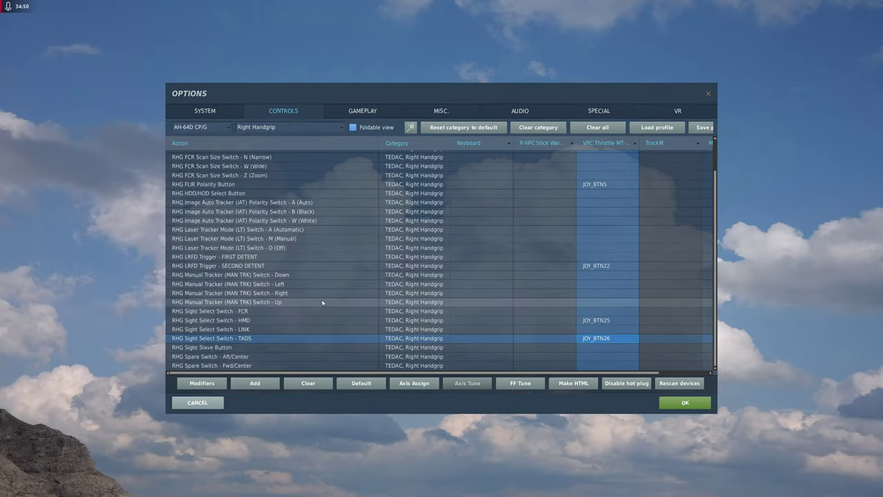
left_click(265, 347)
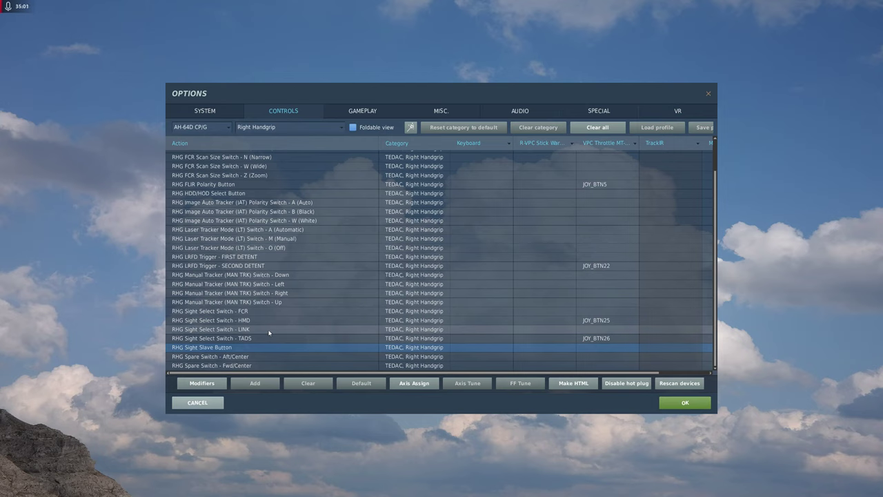
double_click(610, 351)
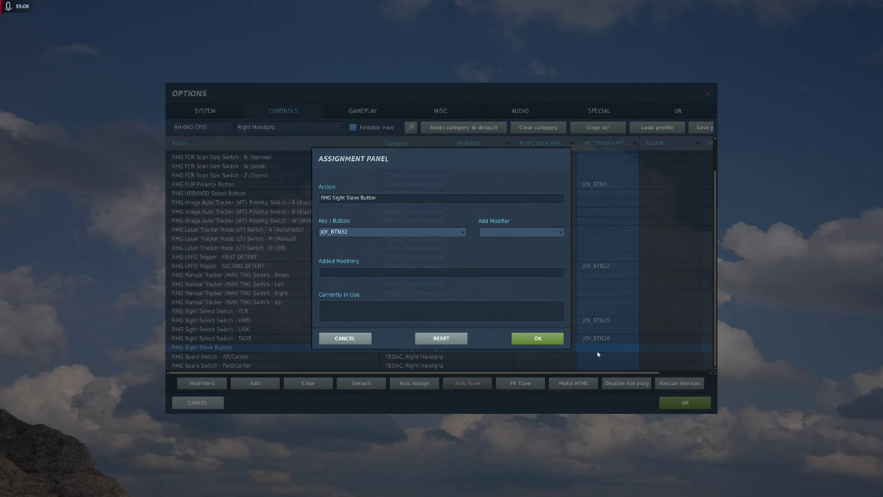
left_click(537, 338)
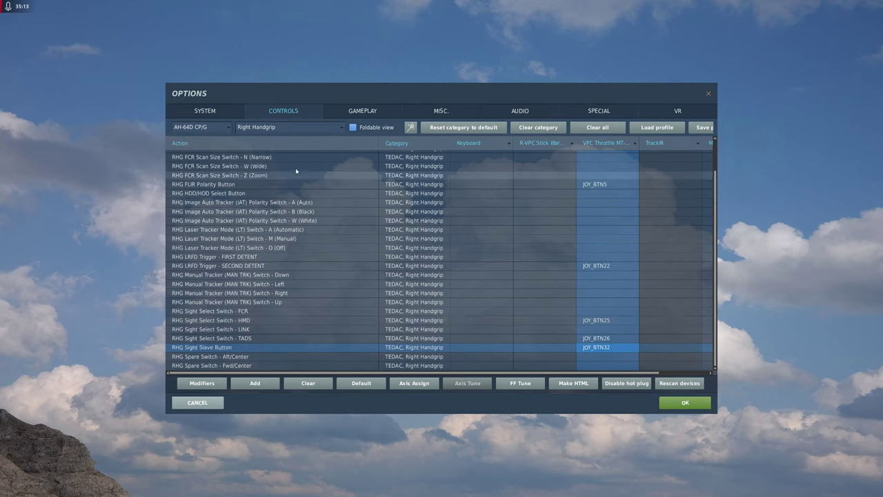
- In the CP/G's George AI Helper category, clear the VPC Throttle binding of George AI Helper Interface - Show/Hide
left_click(278, 127)
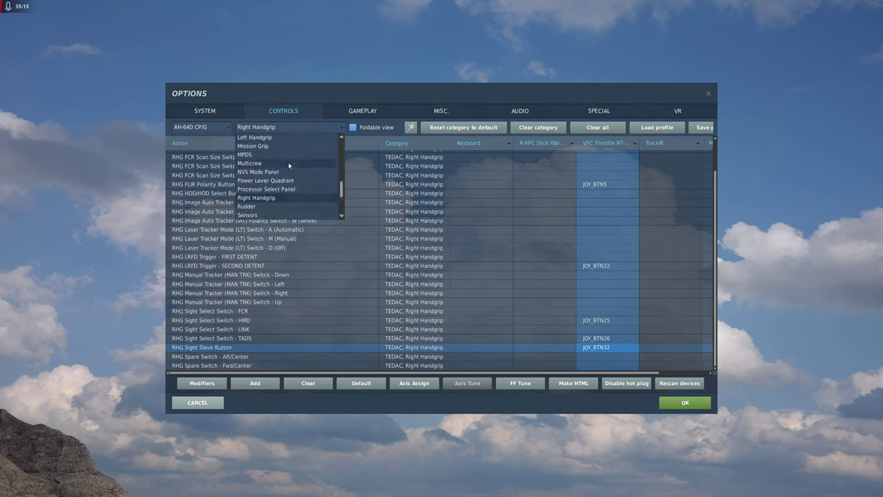
scroll(289, 166, "up", 5)
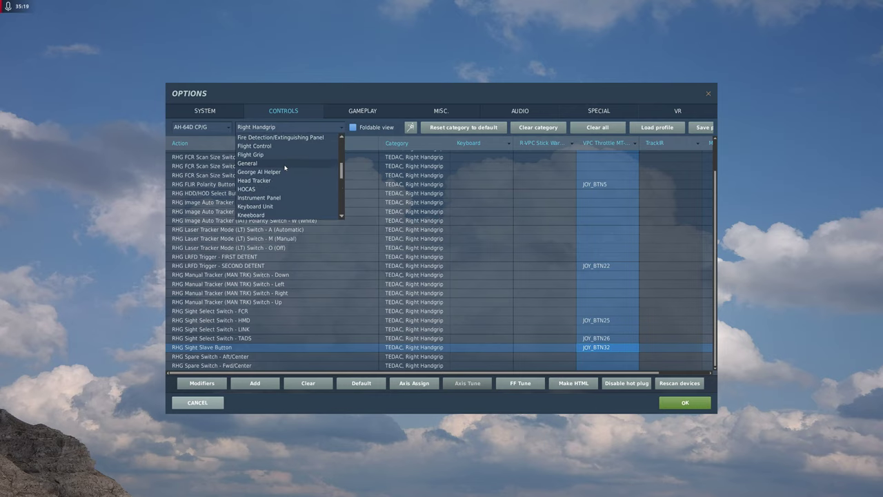
scroll(284, 167, "up", 3)
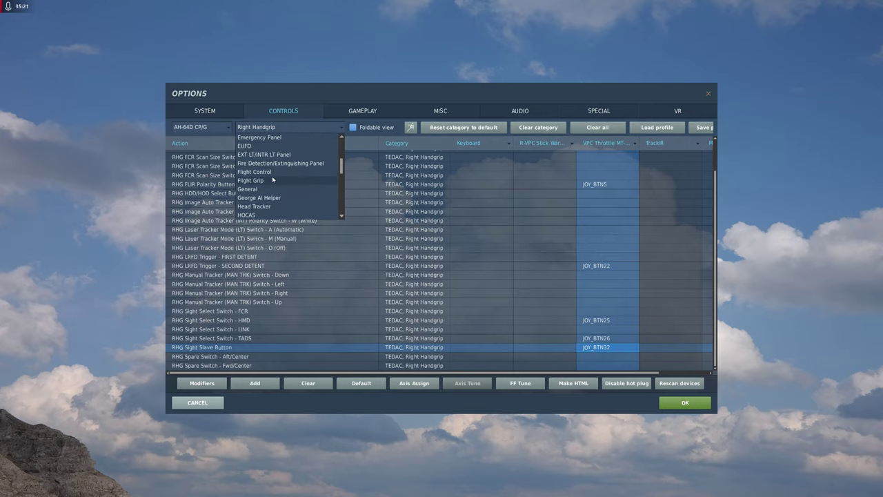
left_click(263, 198)
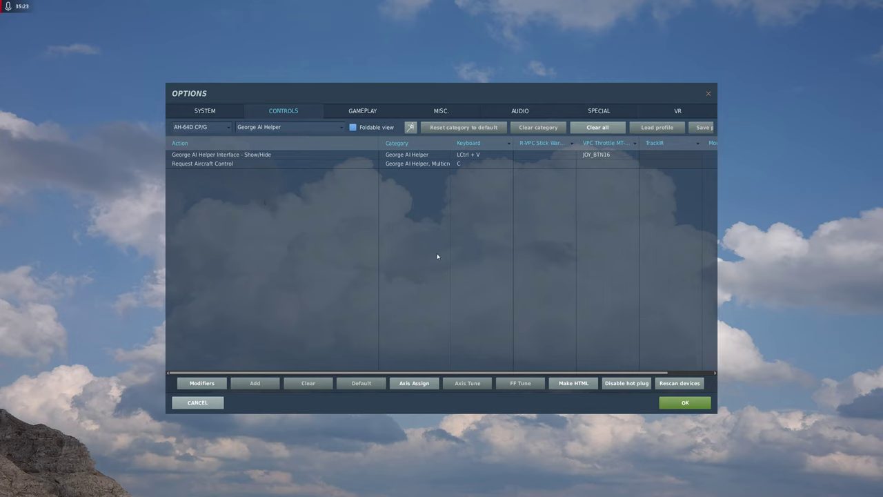
left_click(587, 155)
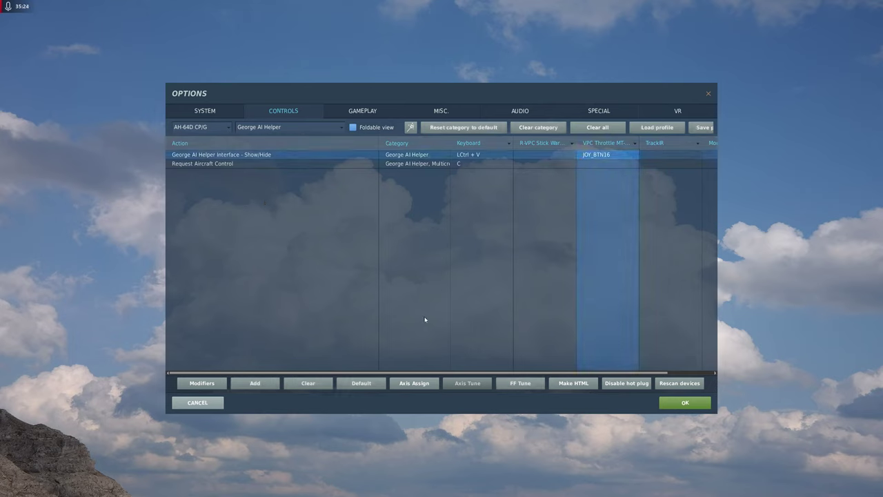
left_click(298, 382)
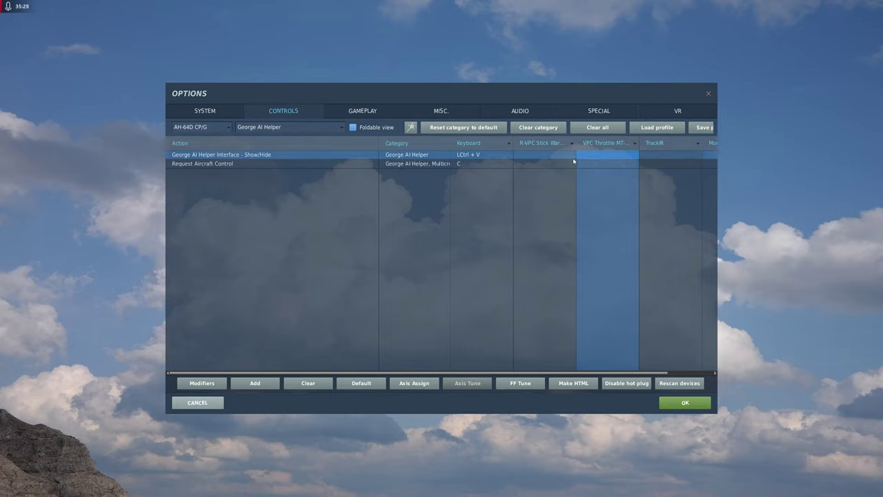
- Bind George AI Helper Interface - Show/Hide to JOY_BTN16 on the VPC Throttle and accept the control options
double_click(606, 155)
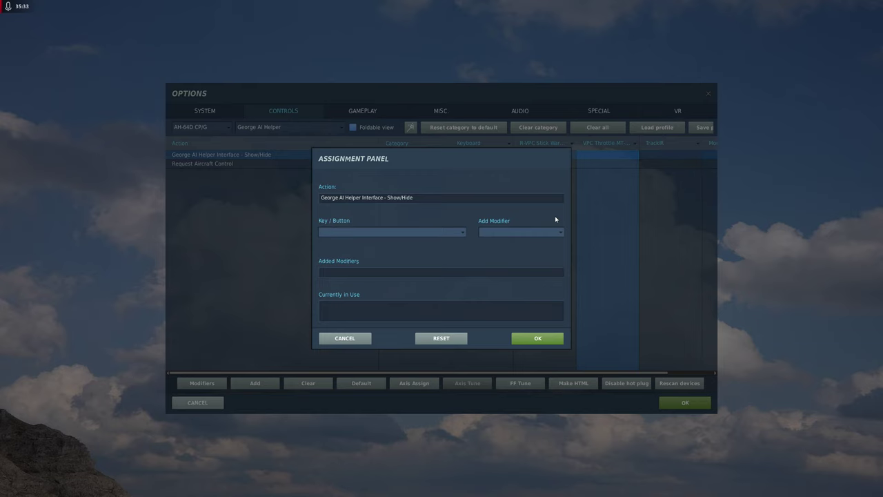
left_click(538, 338)
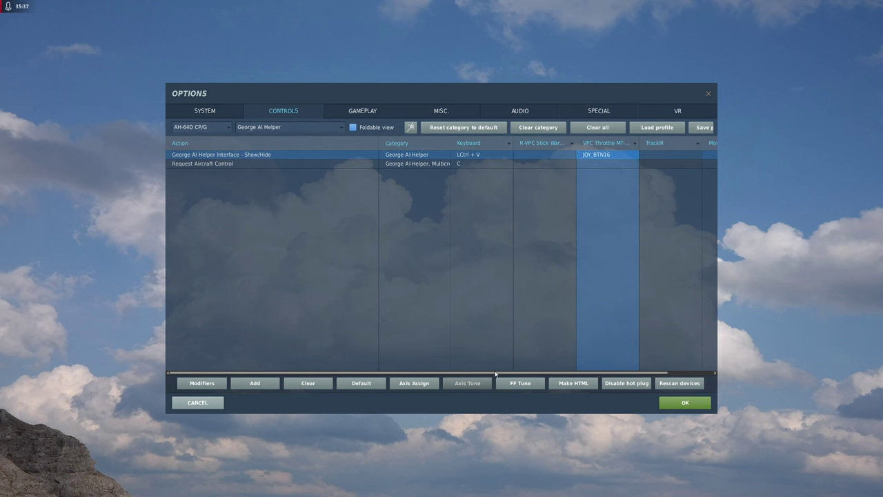
left_click(690, 403)
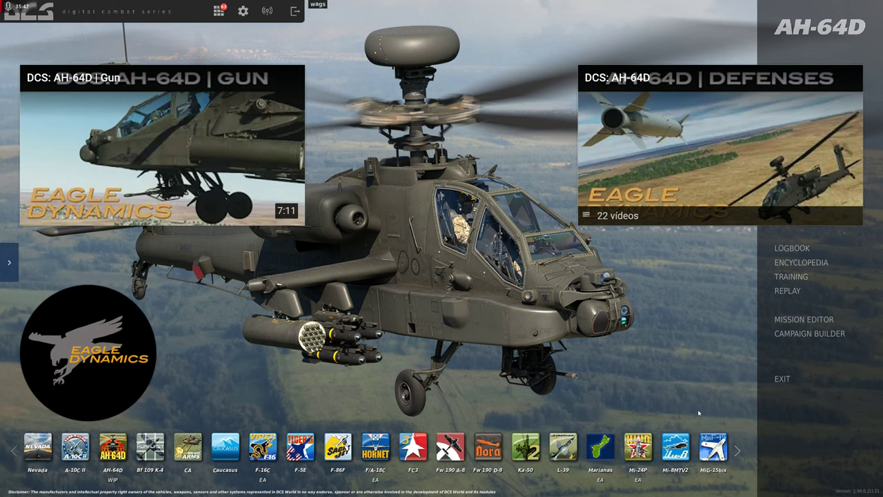
- Switch to the YouTube page in the browser, leave full-screen playback and return to the DCS: AH-64D Controls Setup video
key("f")
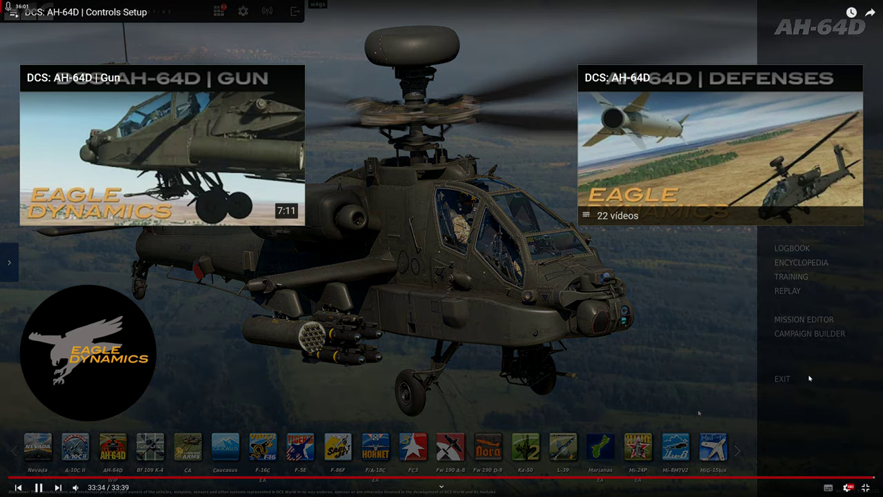
left_click(865, 487)
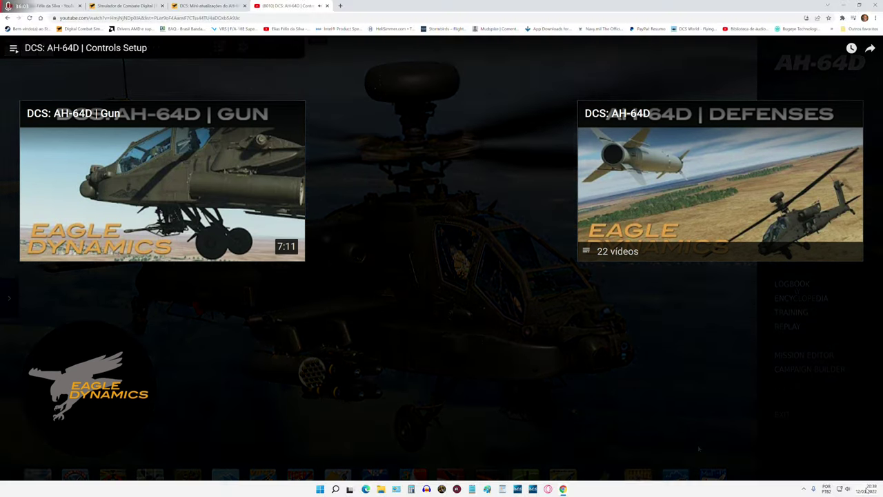
left_click(205, 304)
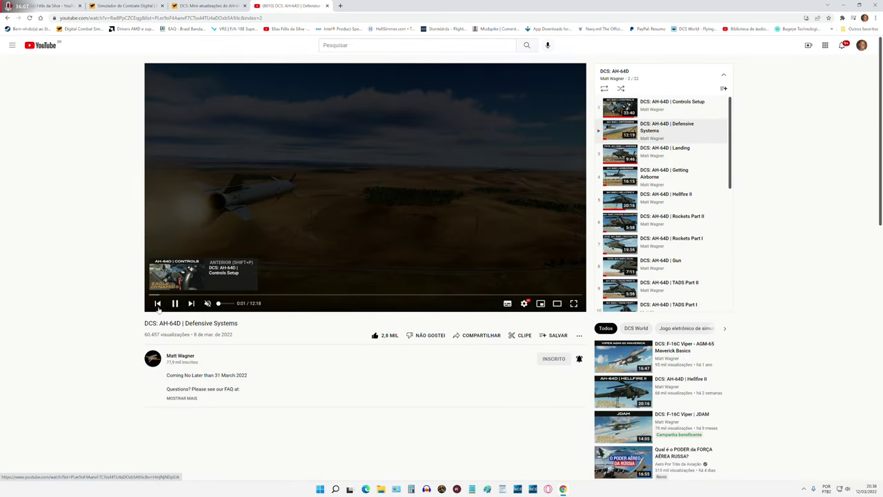
left_click(8, 18)
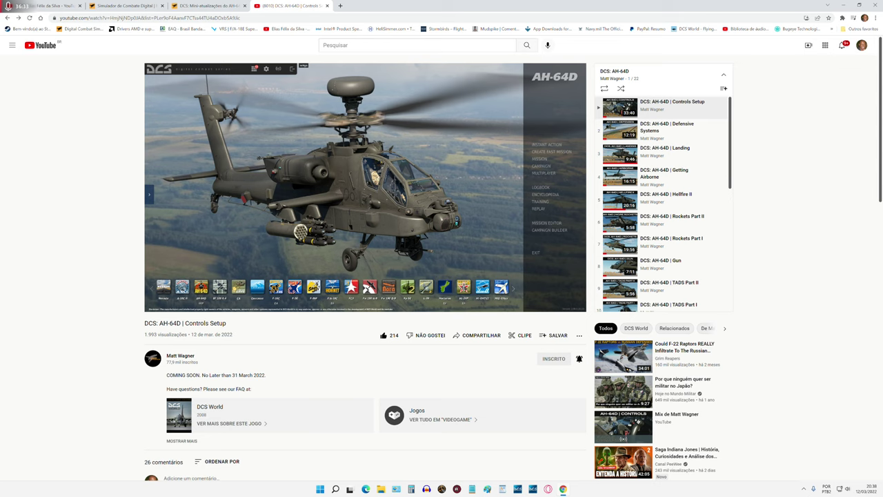
mouse_move(468, 194)
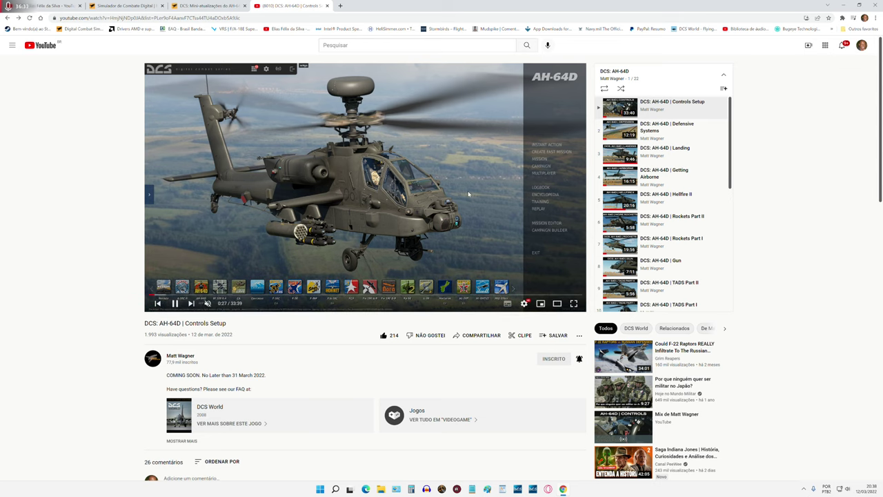